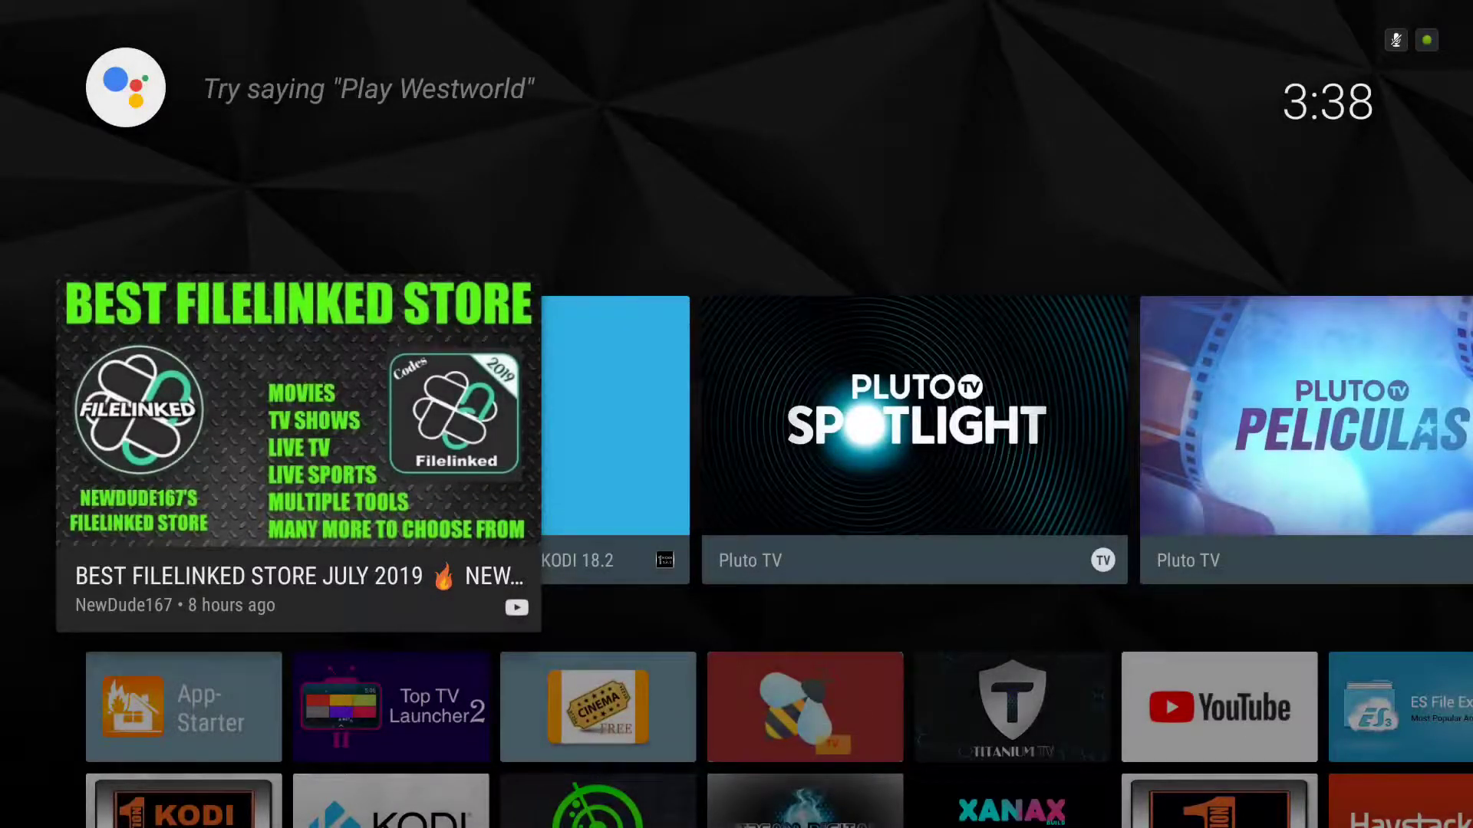
- Launch the KODI 18.2 app from the Apps row on the Android TV home screen
key(Down)
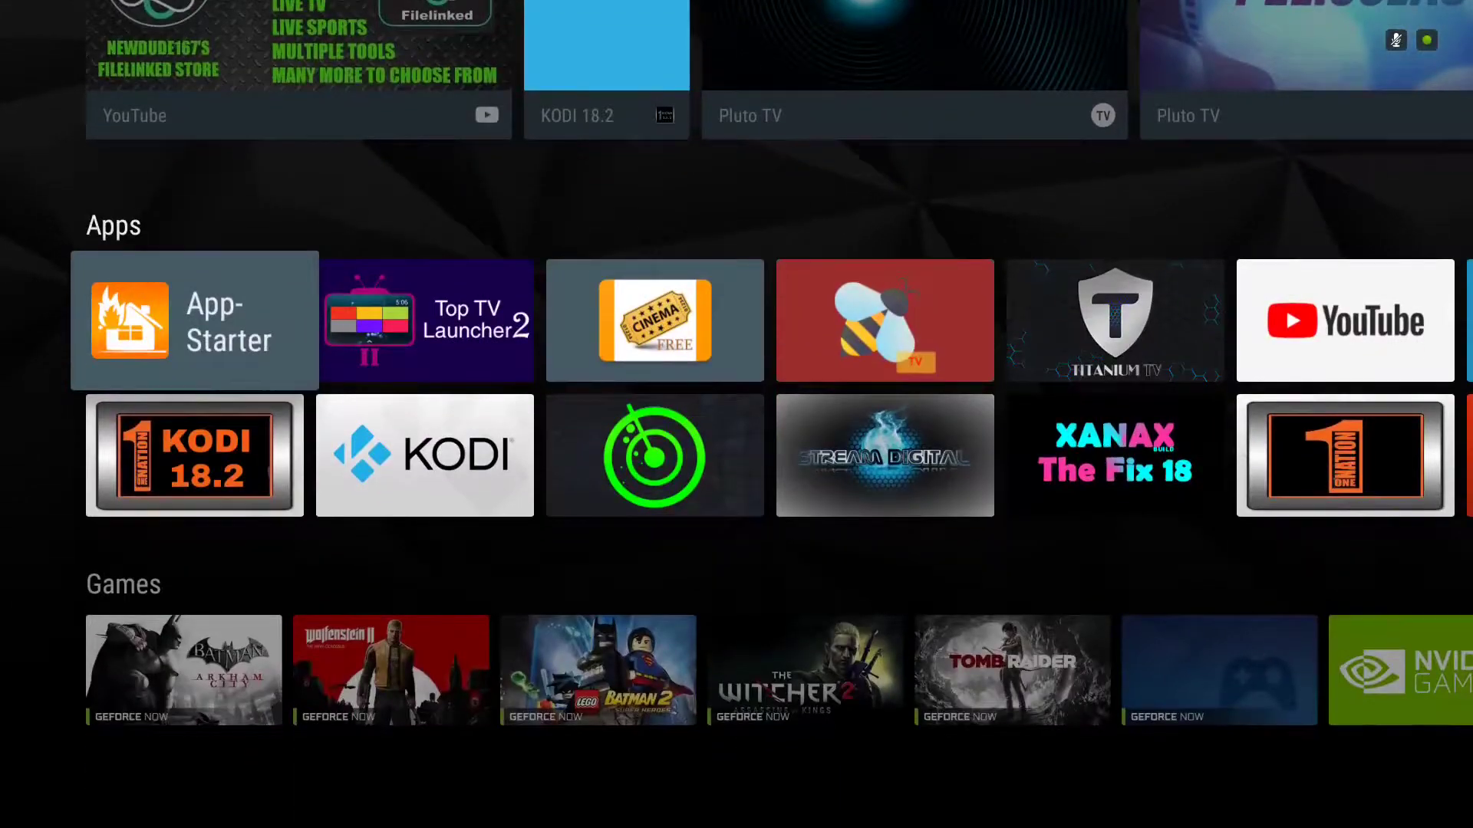
key(Down)
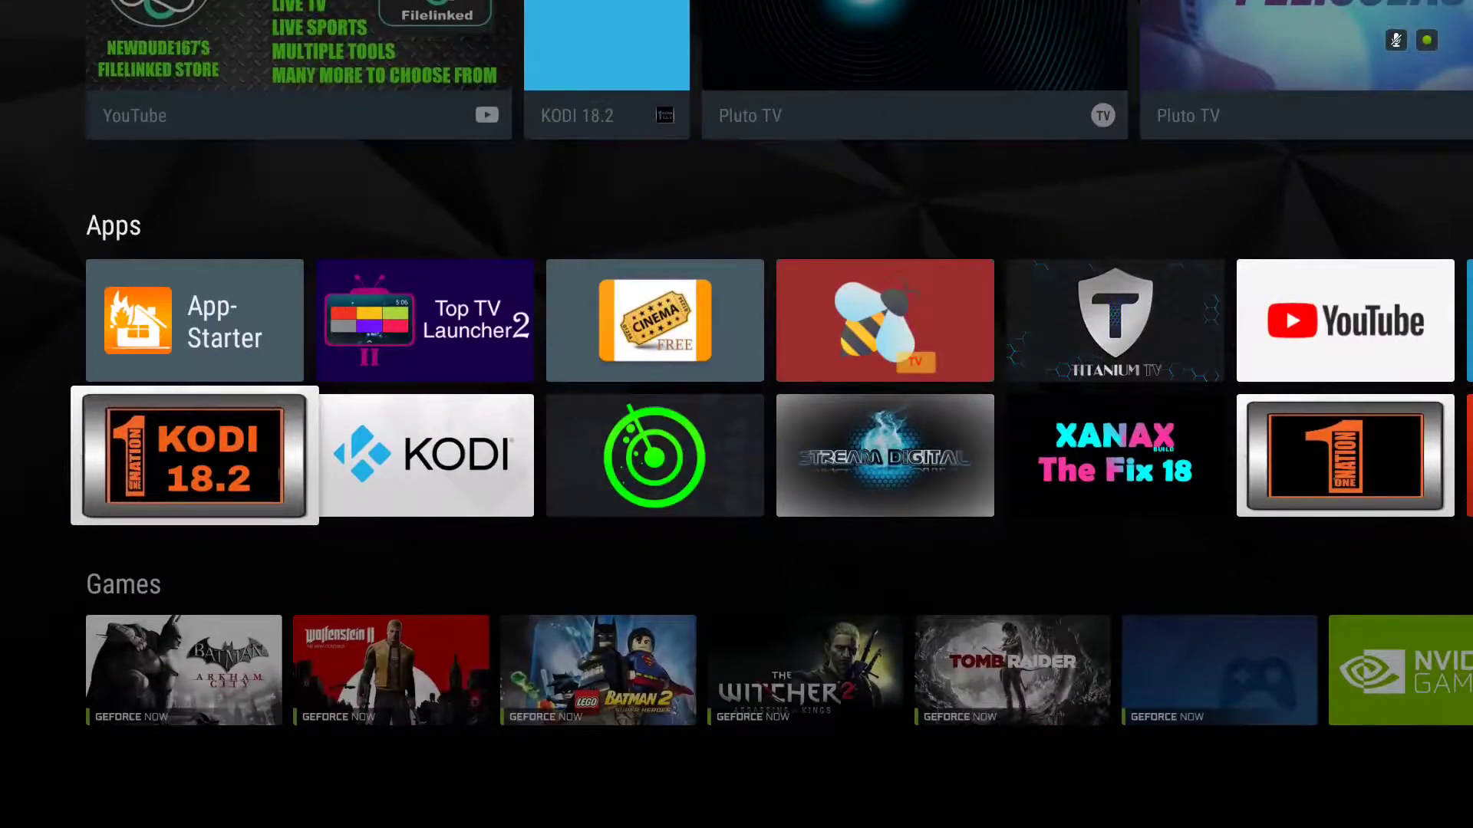
key(Up)
key(Right)
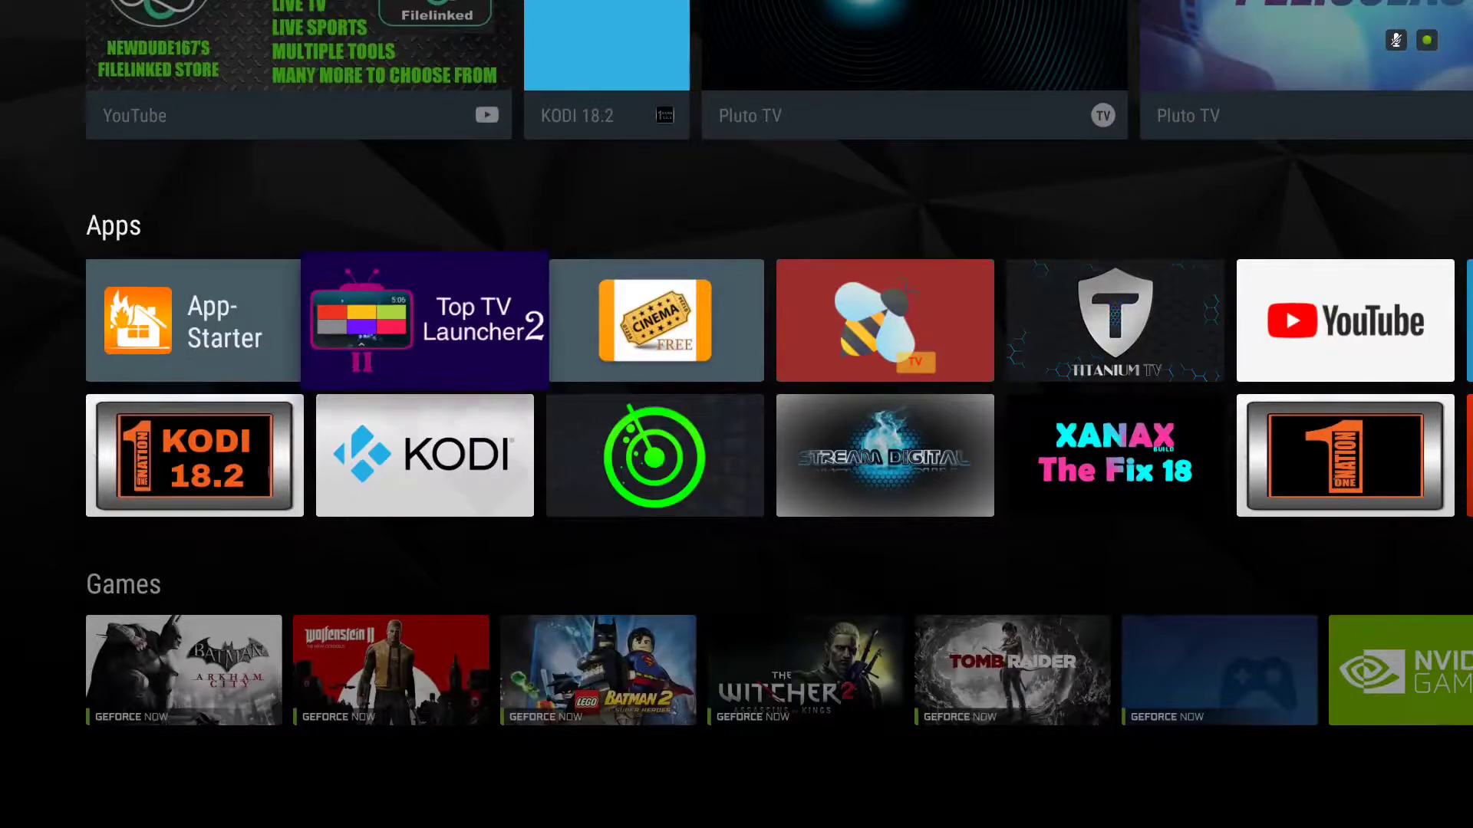
key(Left)
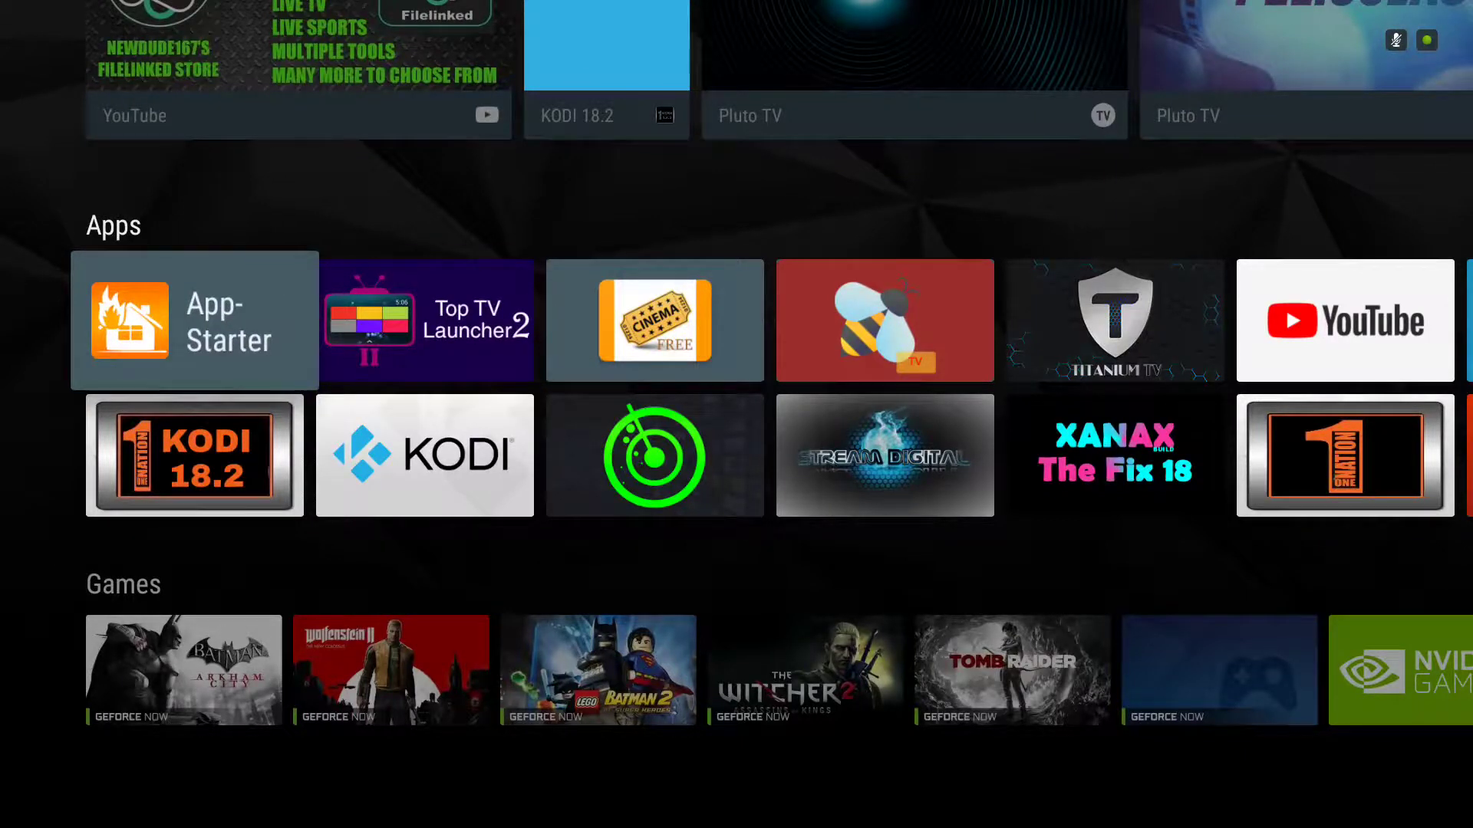
key(Right)
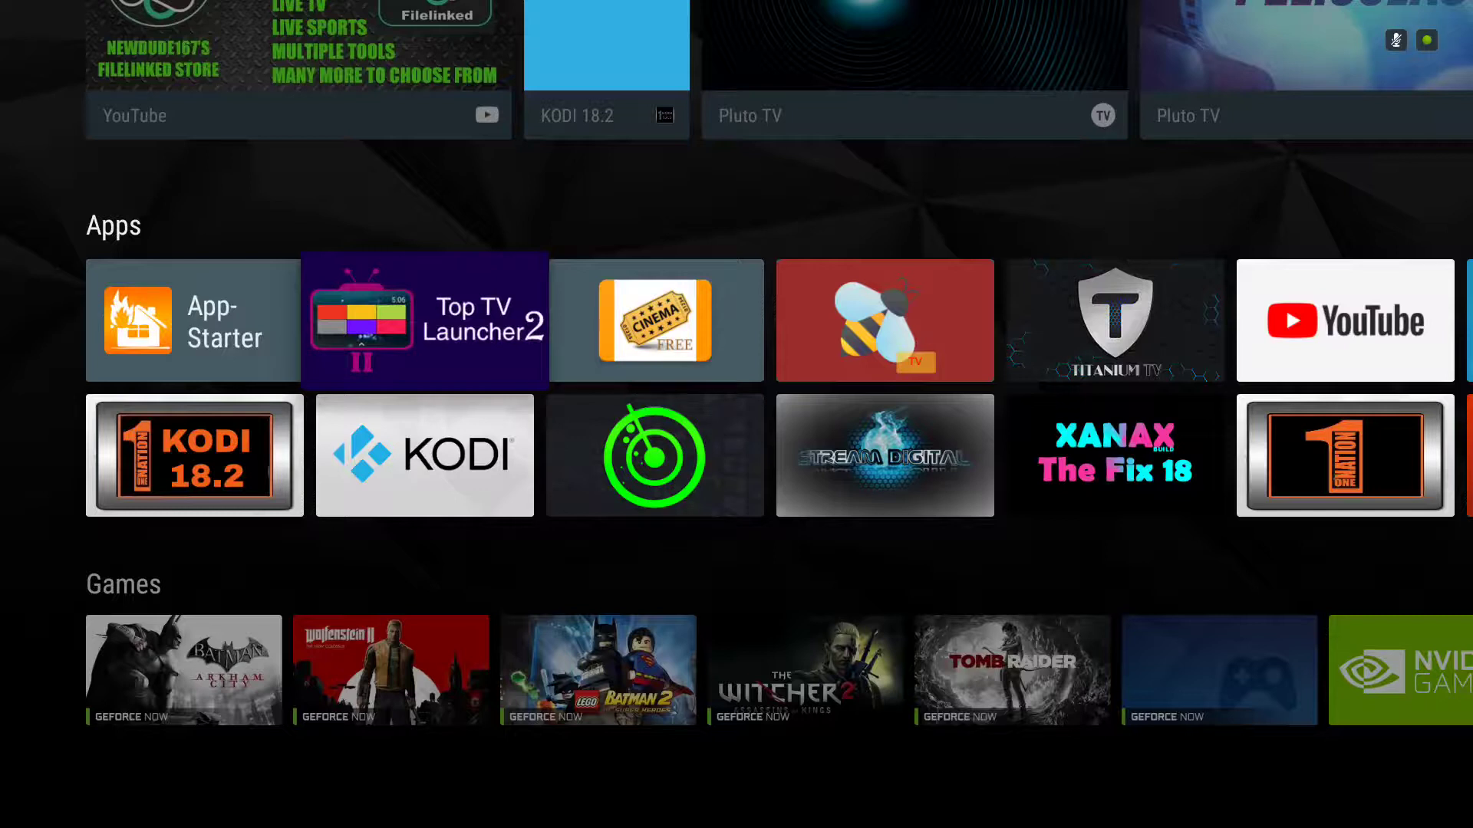
key(Left)
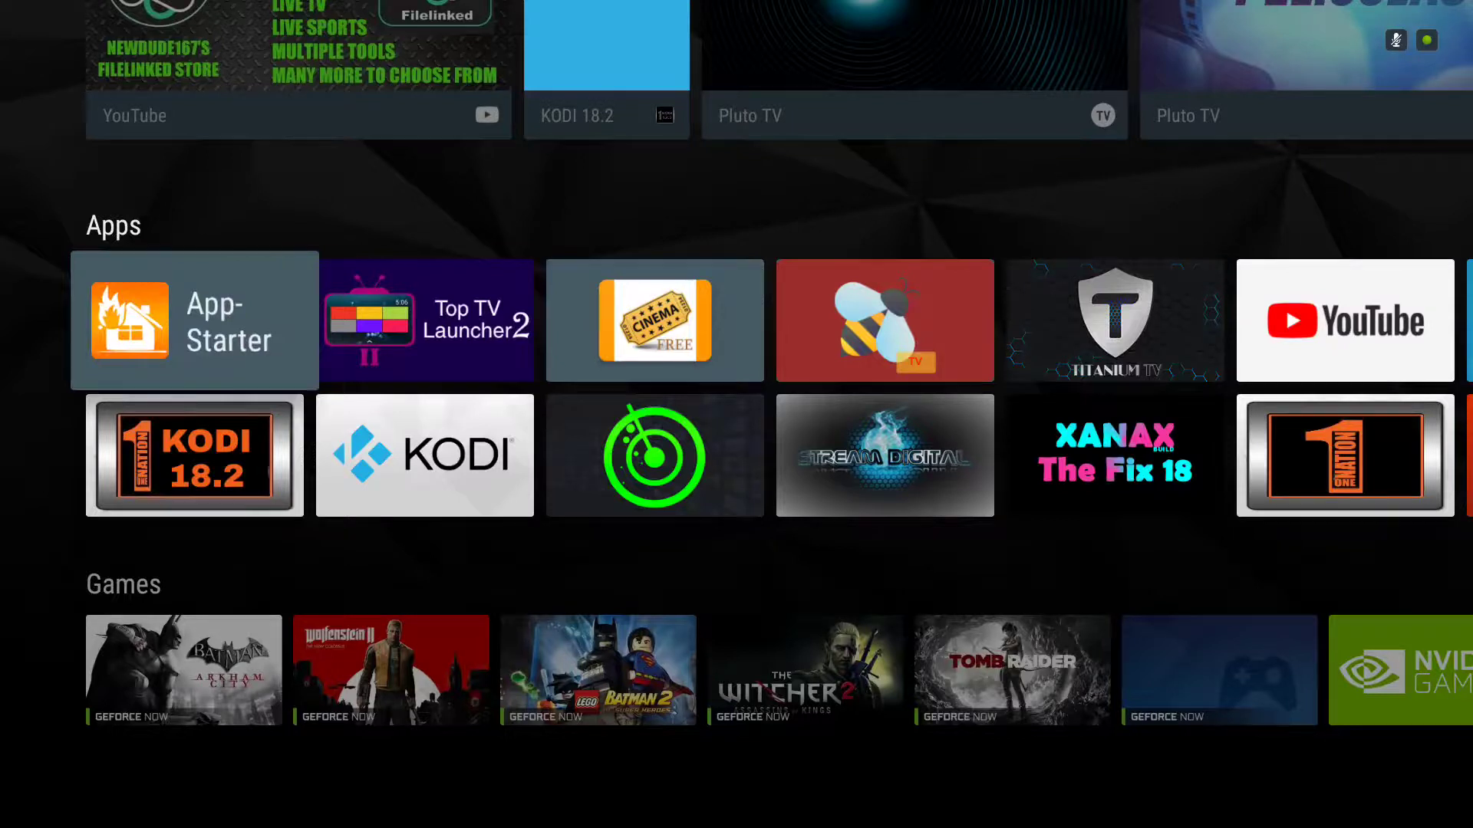
key(Down)
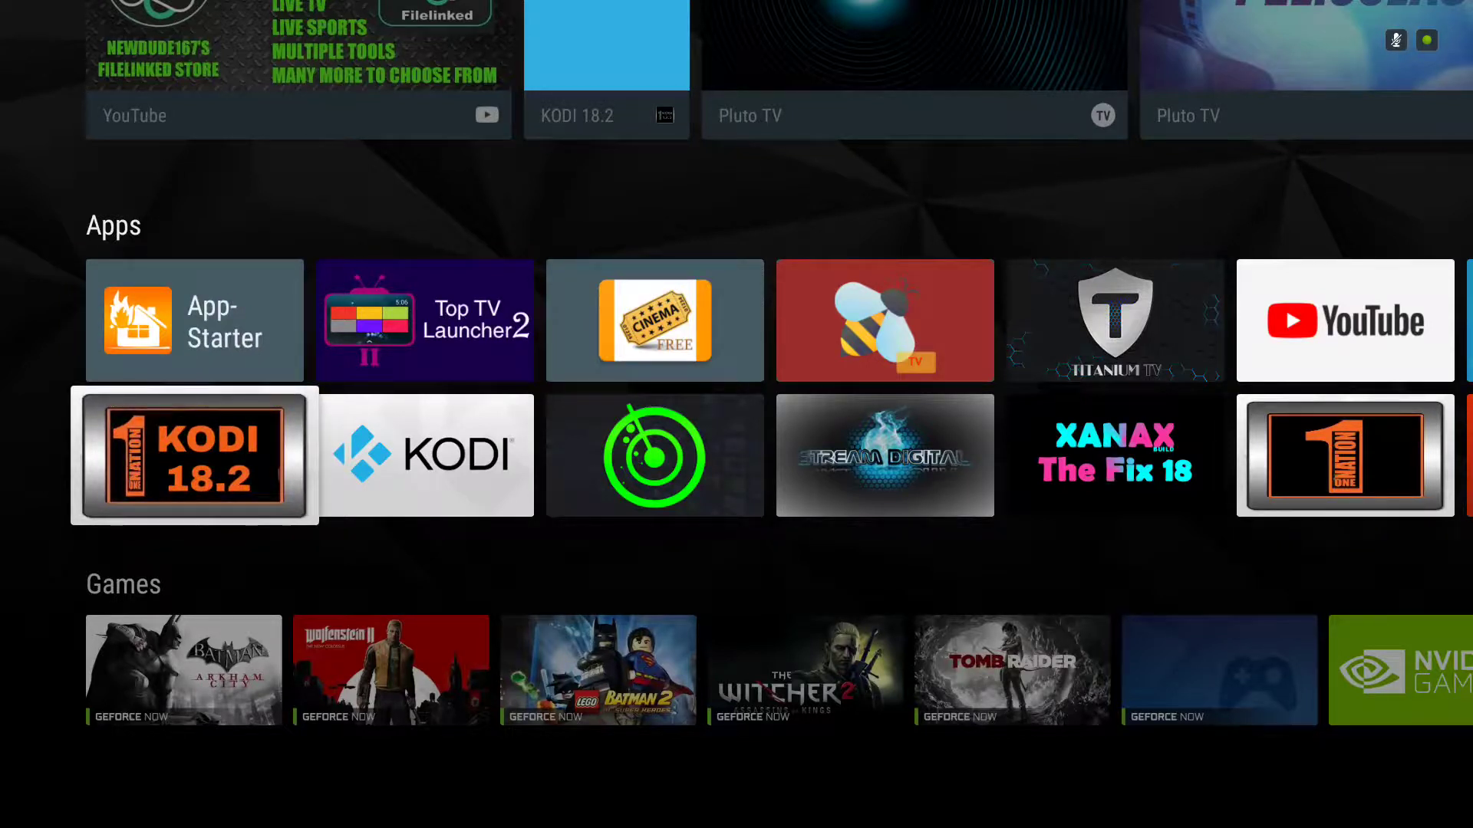
key(Return)
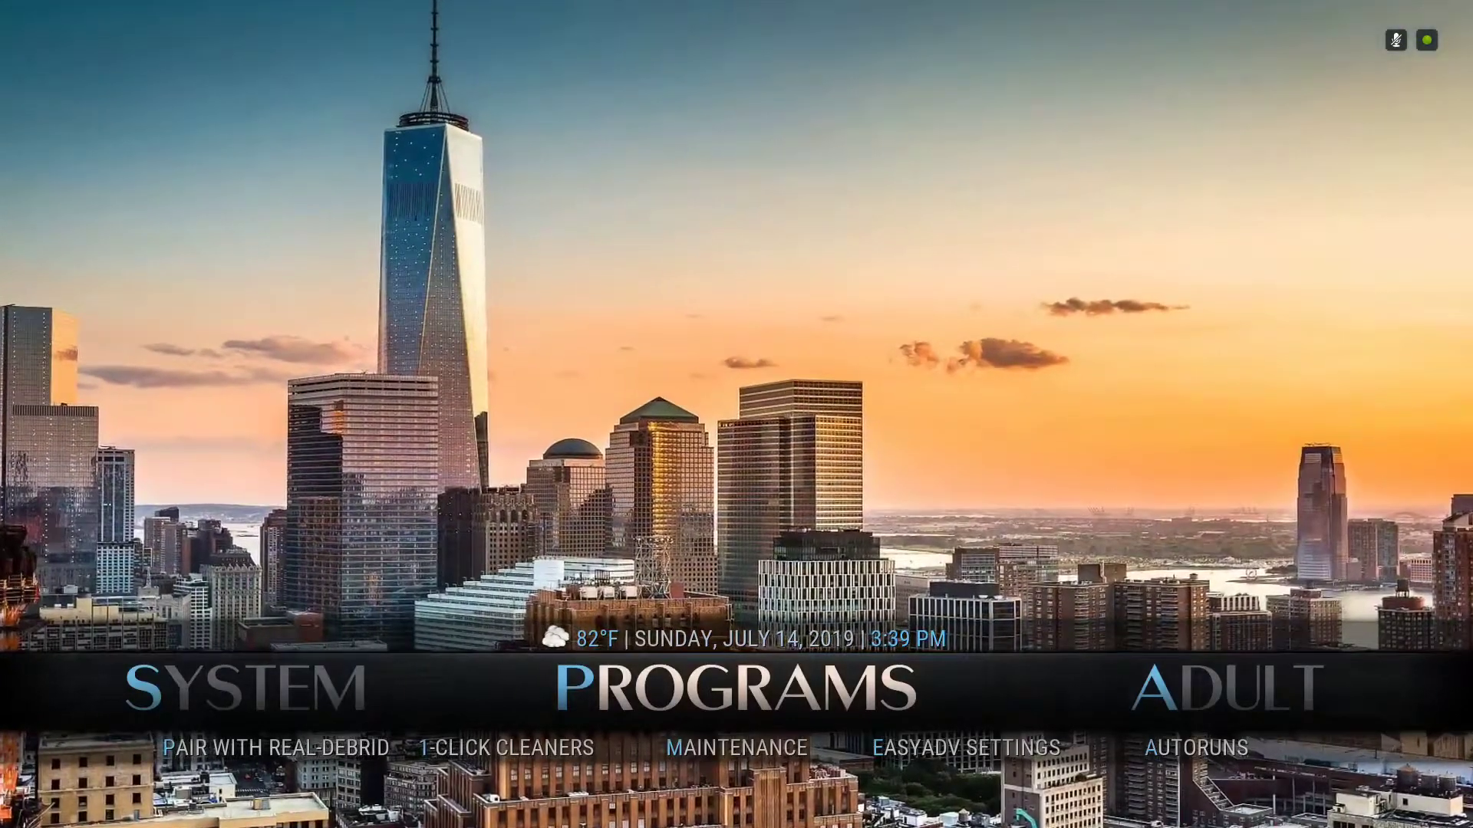
- Open 1-CLICK CLEANERS from the Programs section of the Kodi home menu
key(Down)
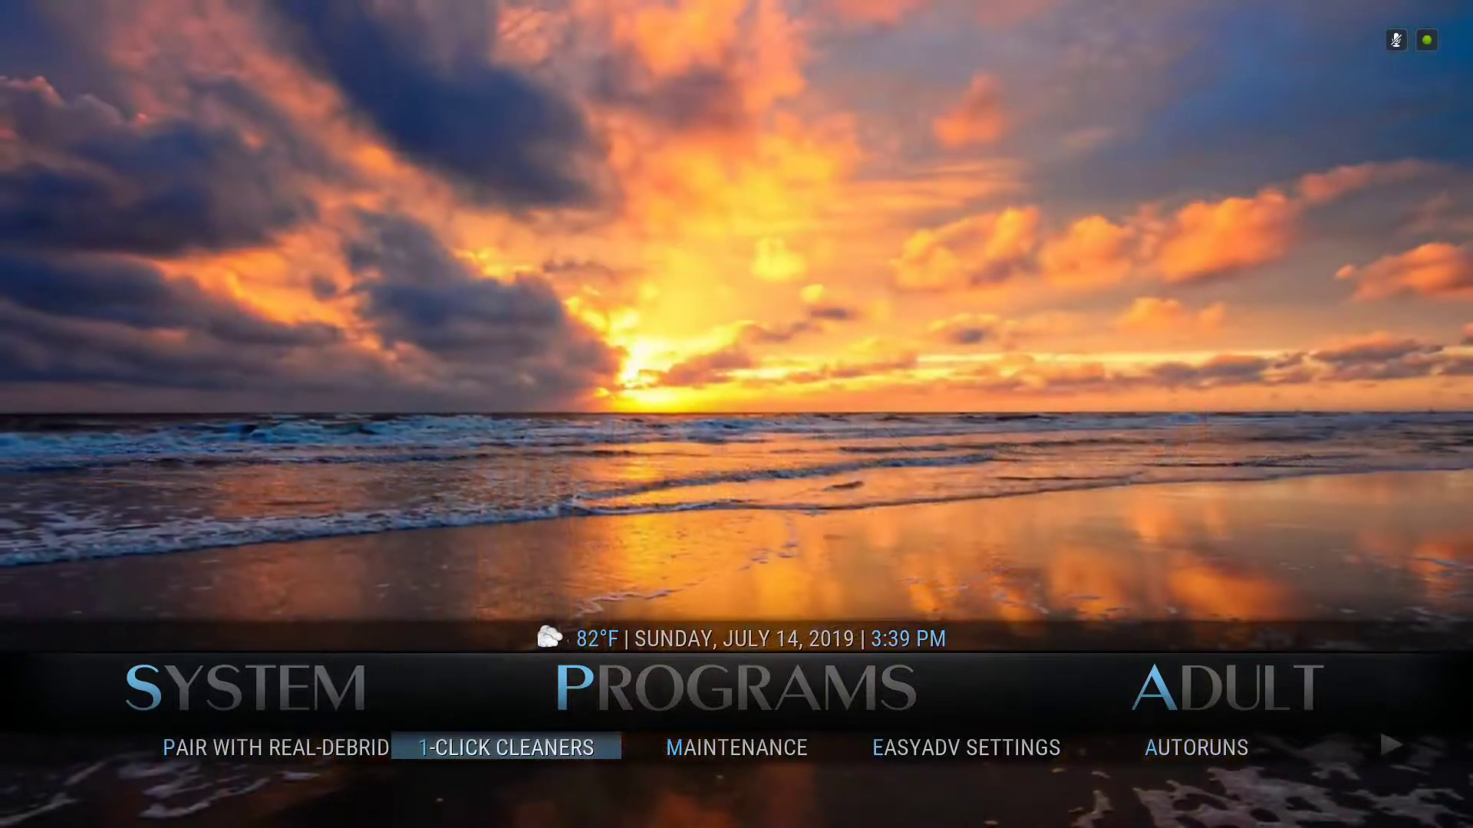
key(Return)
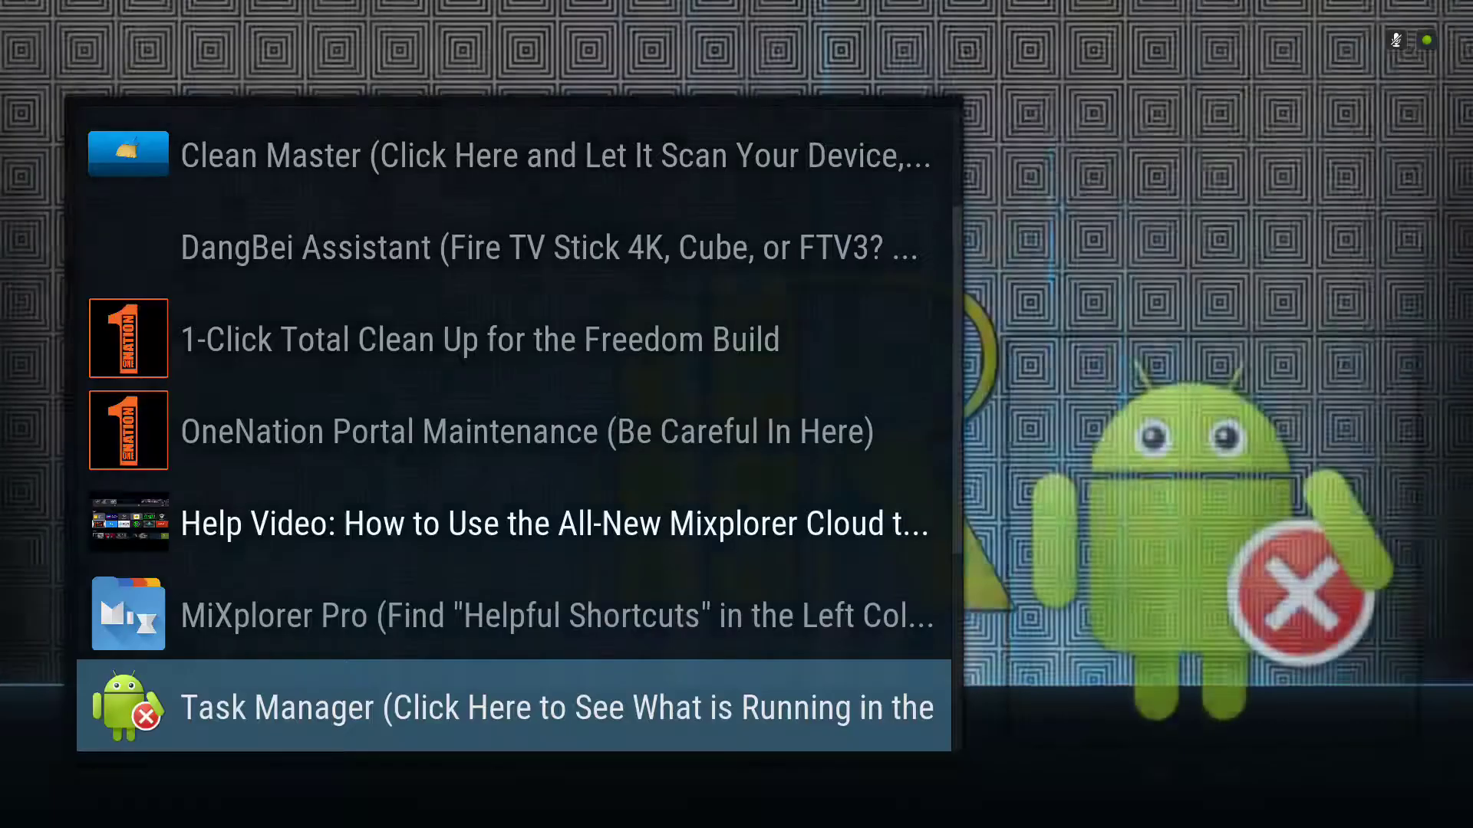
- Browse past Clean Master and DangBei Assistant and stop on the Task Manager entry
key(Up)
key(Up)
key(Up)
key(Up)
key(Up)
key(Up)
key(Up)
key(Up)
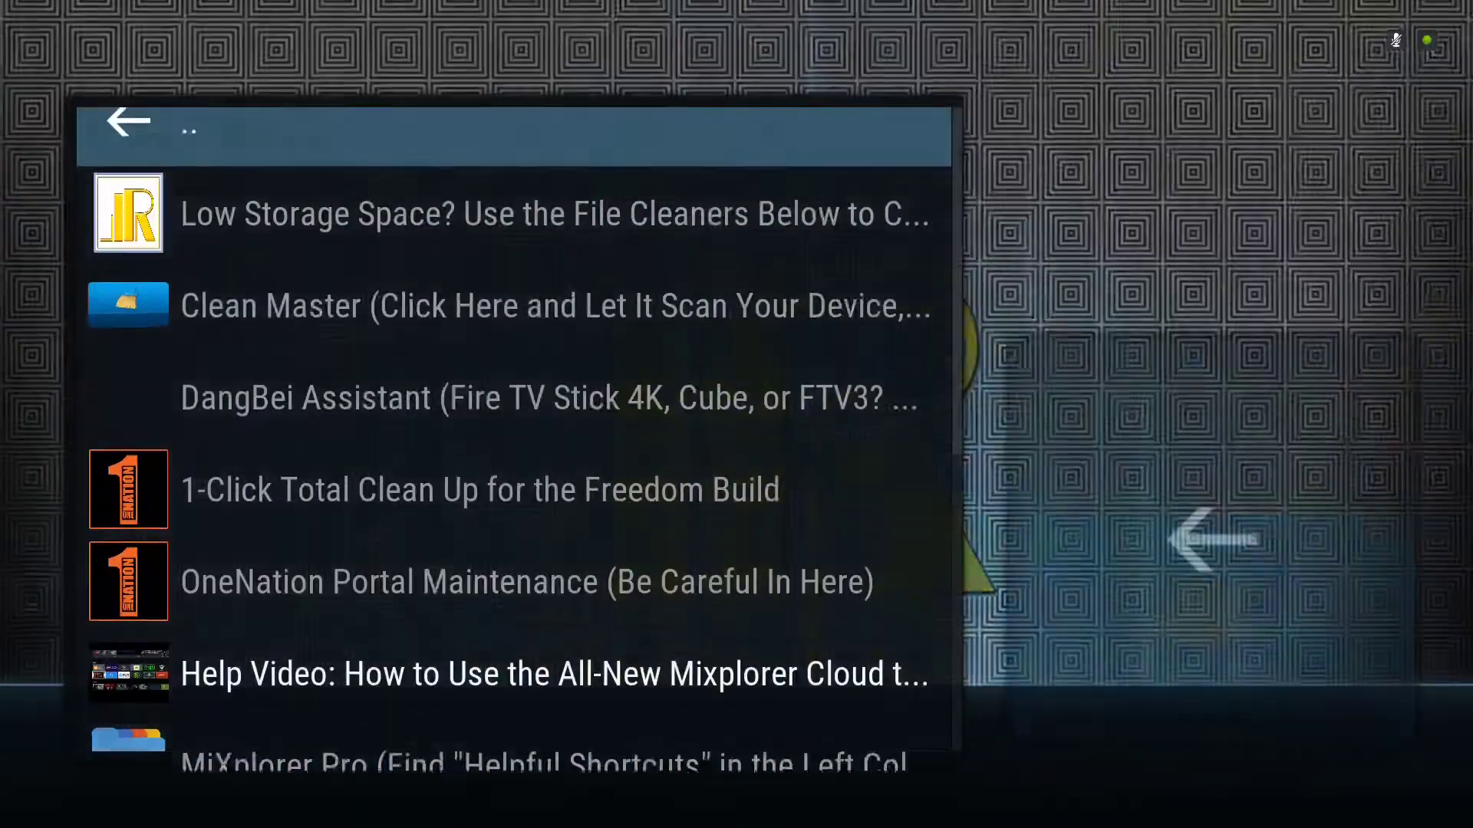
key(Down)
key(Down)
key(Down)
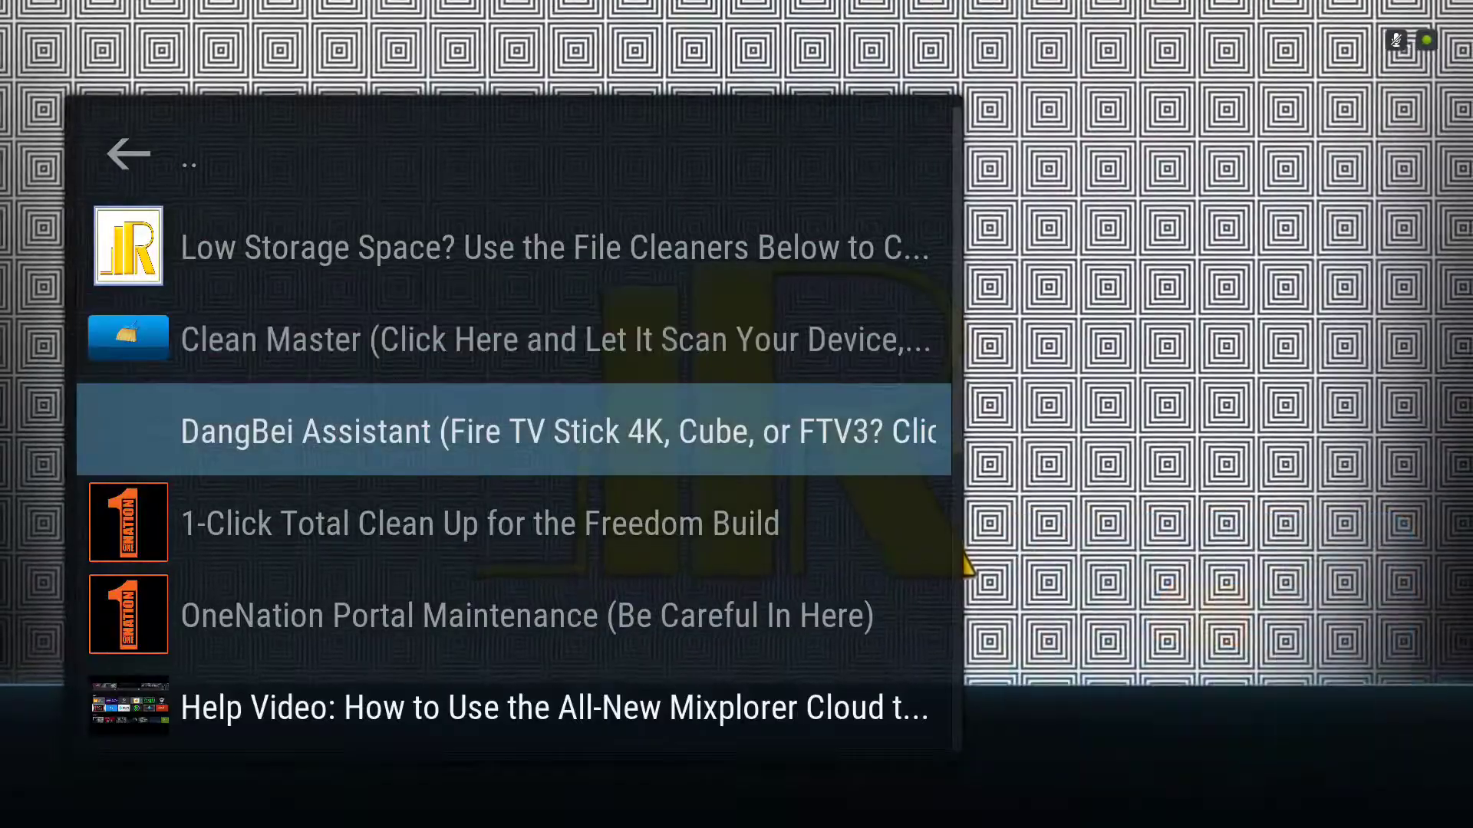
key(Up)
key(Up)
key(Down)
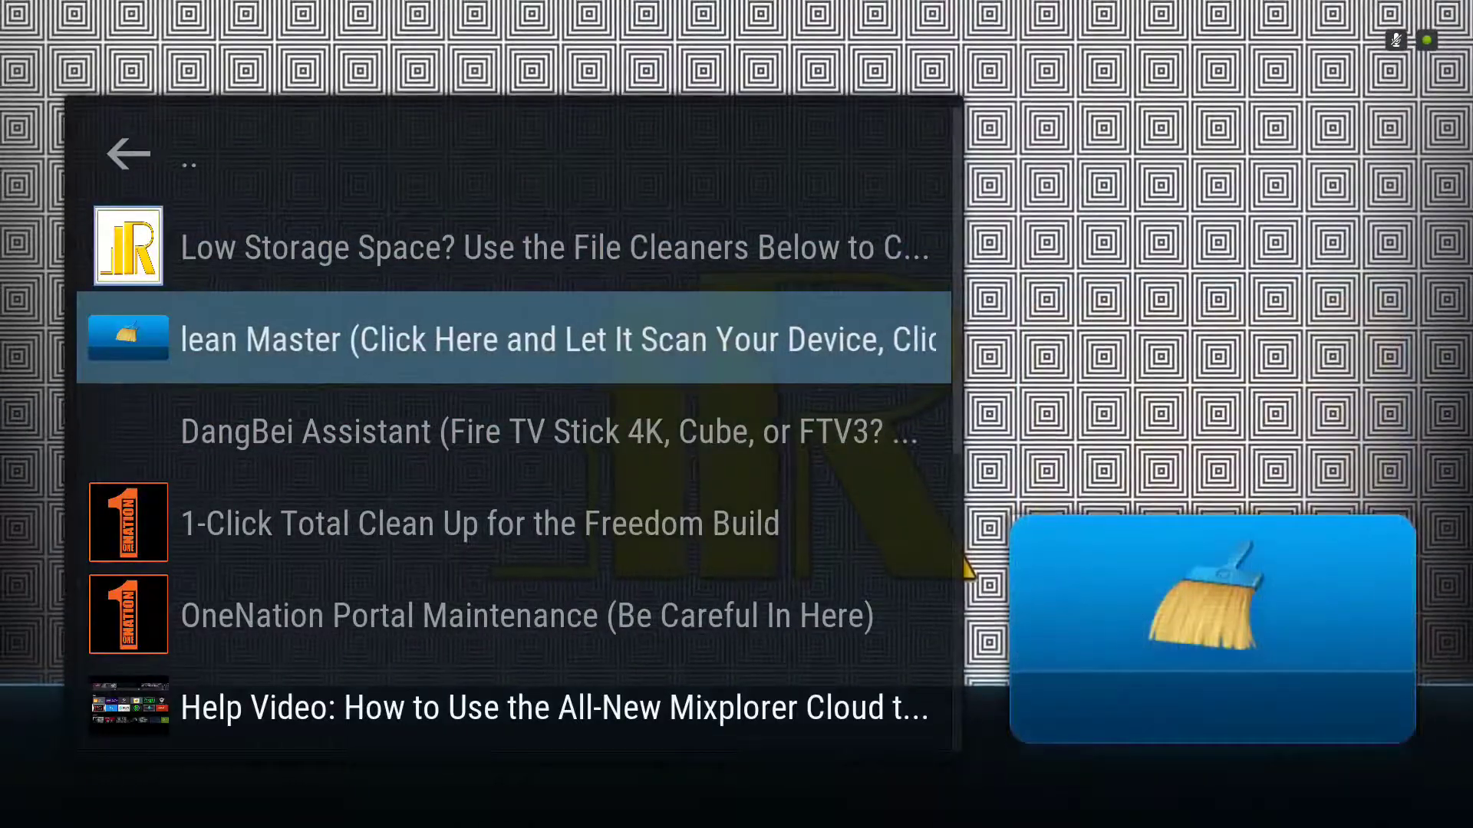
key(Down)
key(Down)
key(Down)
key(Down)
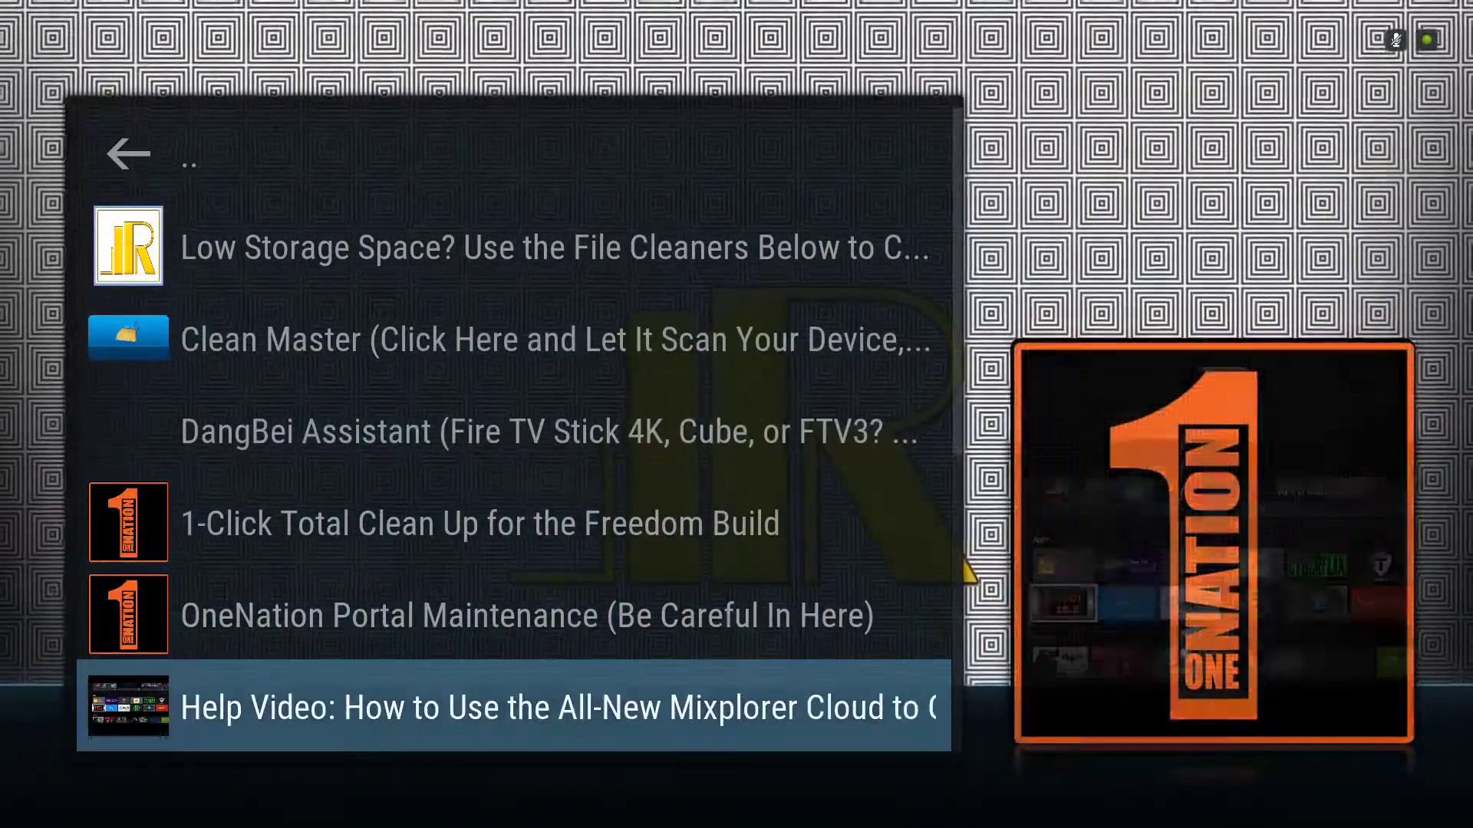
key(Down)
key(Up)
key(Up)
key(Up)
key(Up)
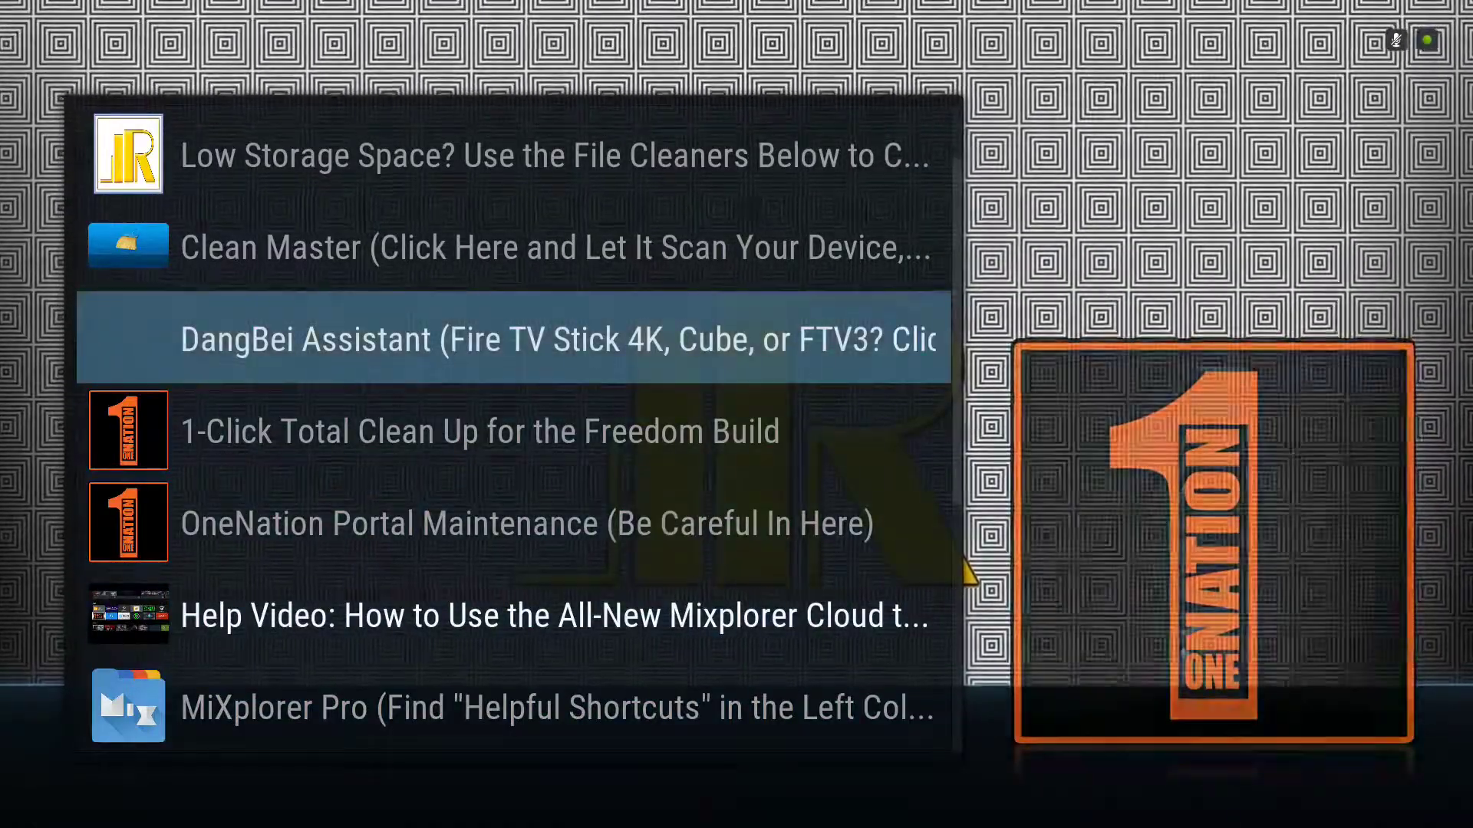
key(Down)
key(Down)
key(Down)
key(Down)
key(Down)
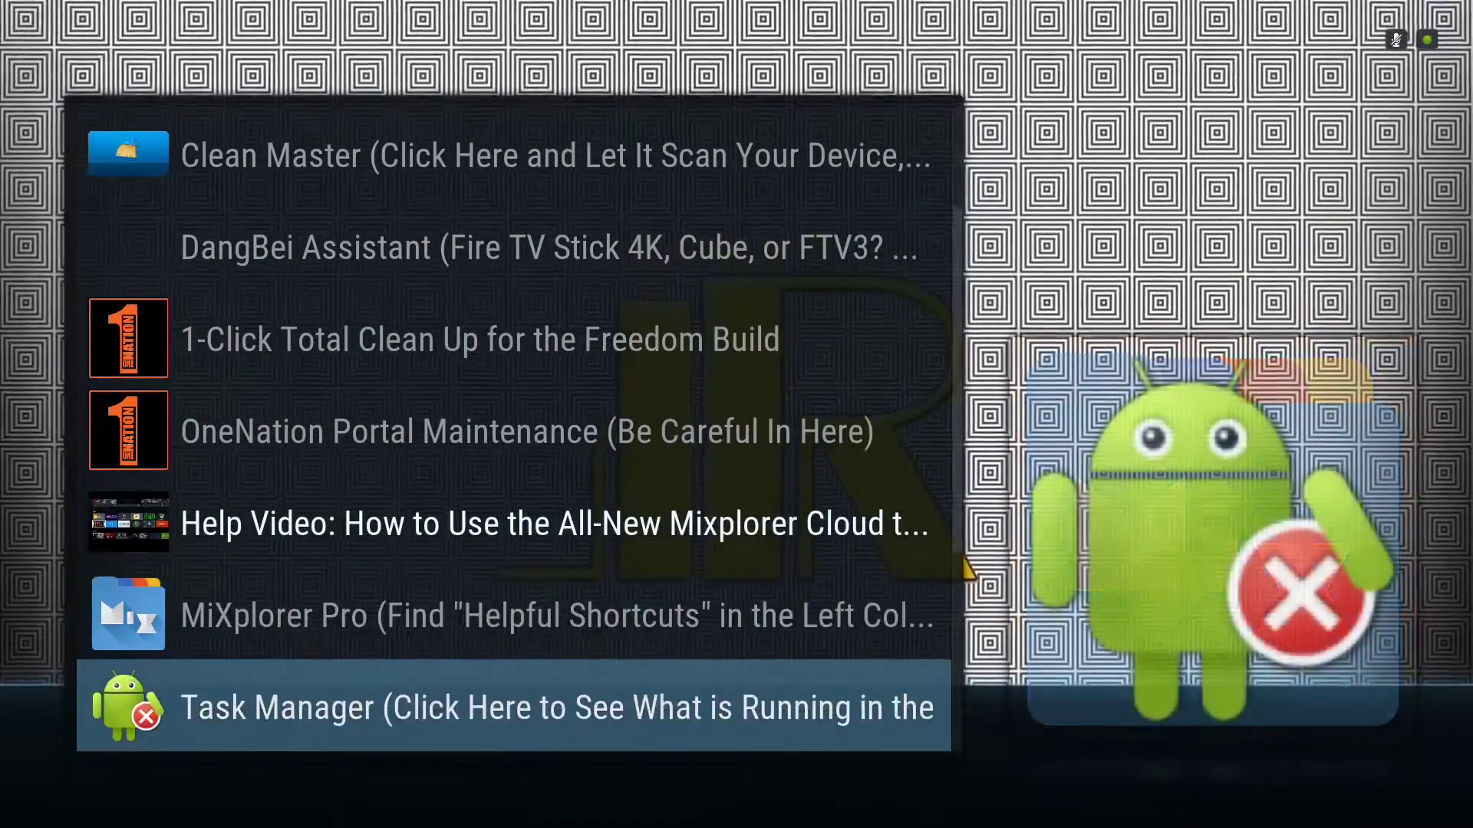
key(Down)
key(Up)
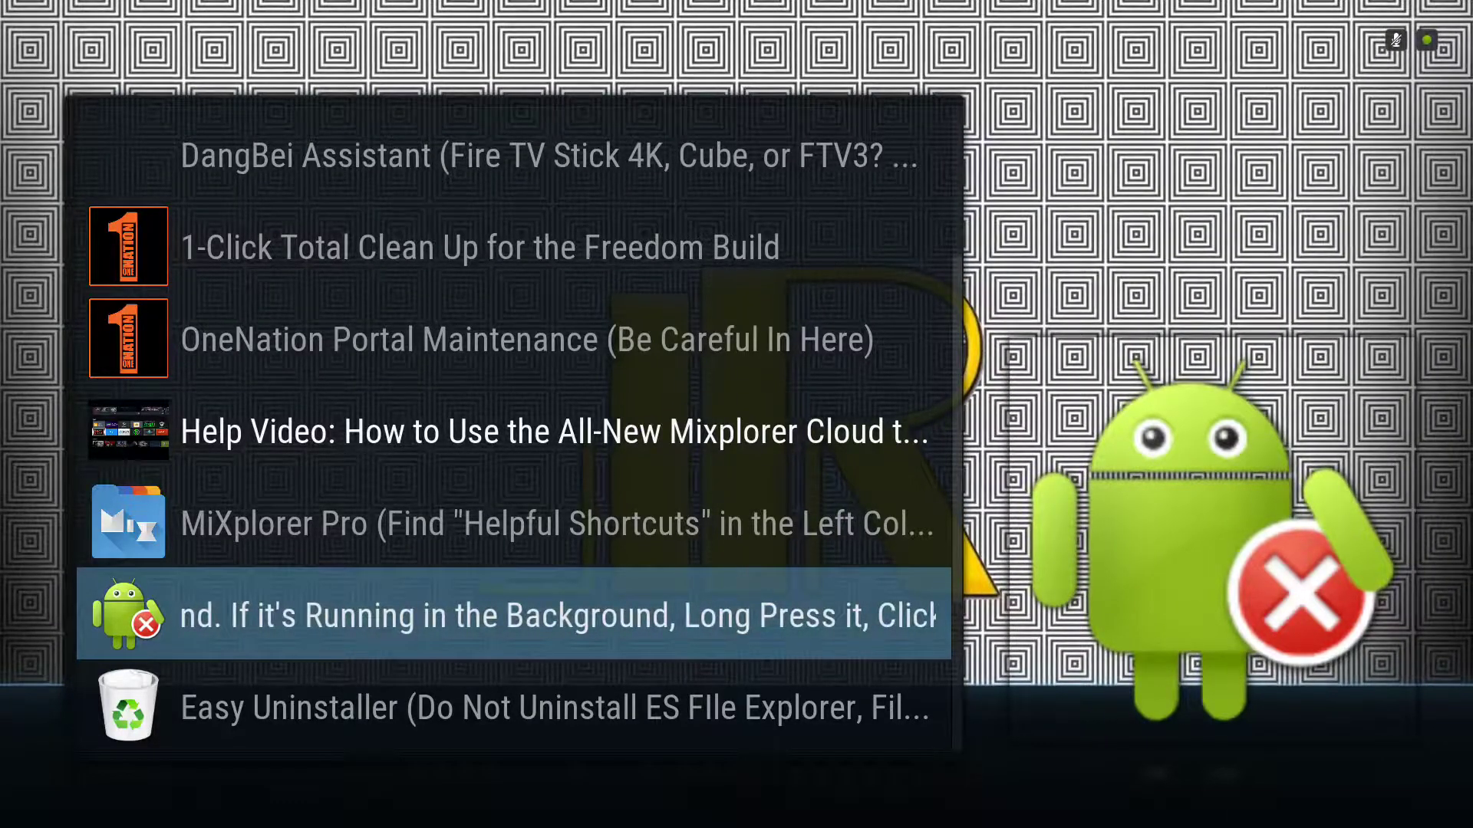
- Launch Task Manager and highlight TeaTV in the running-apps list, just below NVIDIA Games
key(Return)
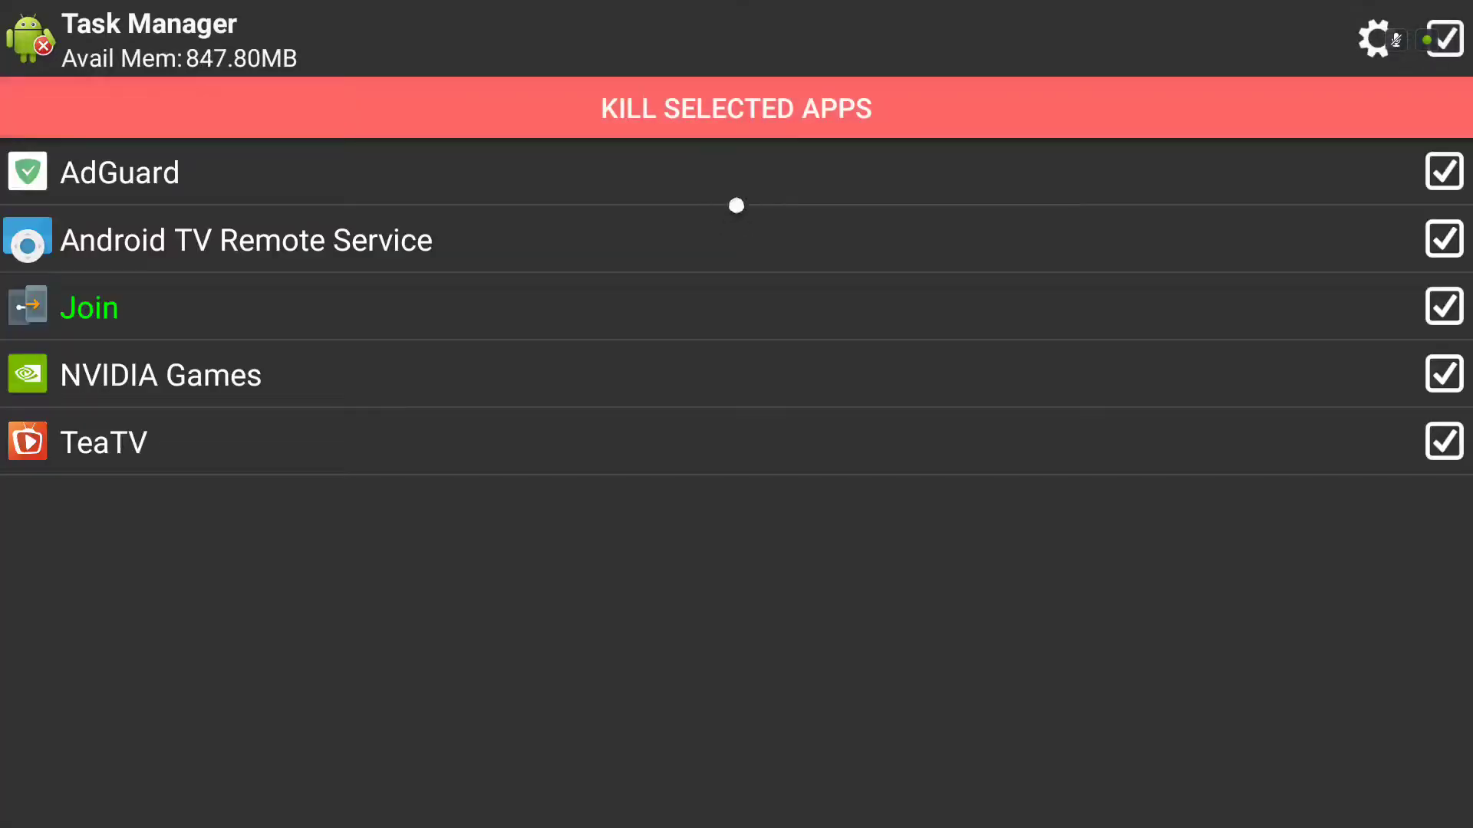
key(Down)
key(Down)
key(Down)
key(Down)
key(Down)
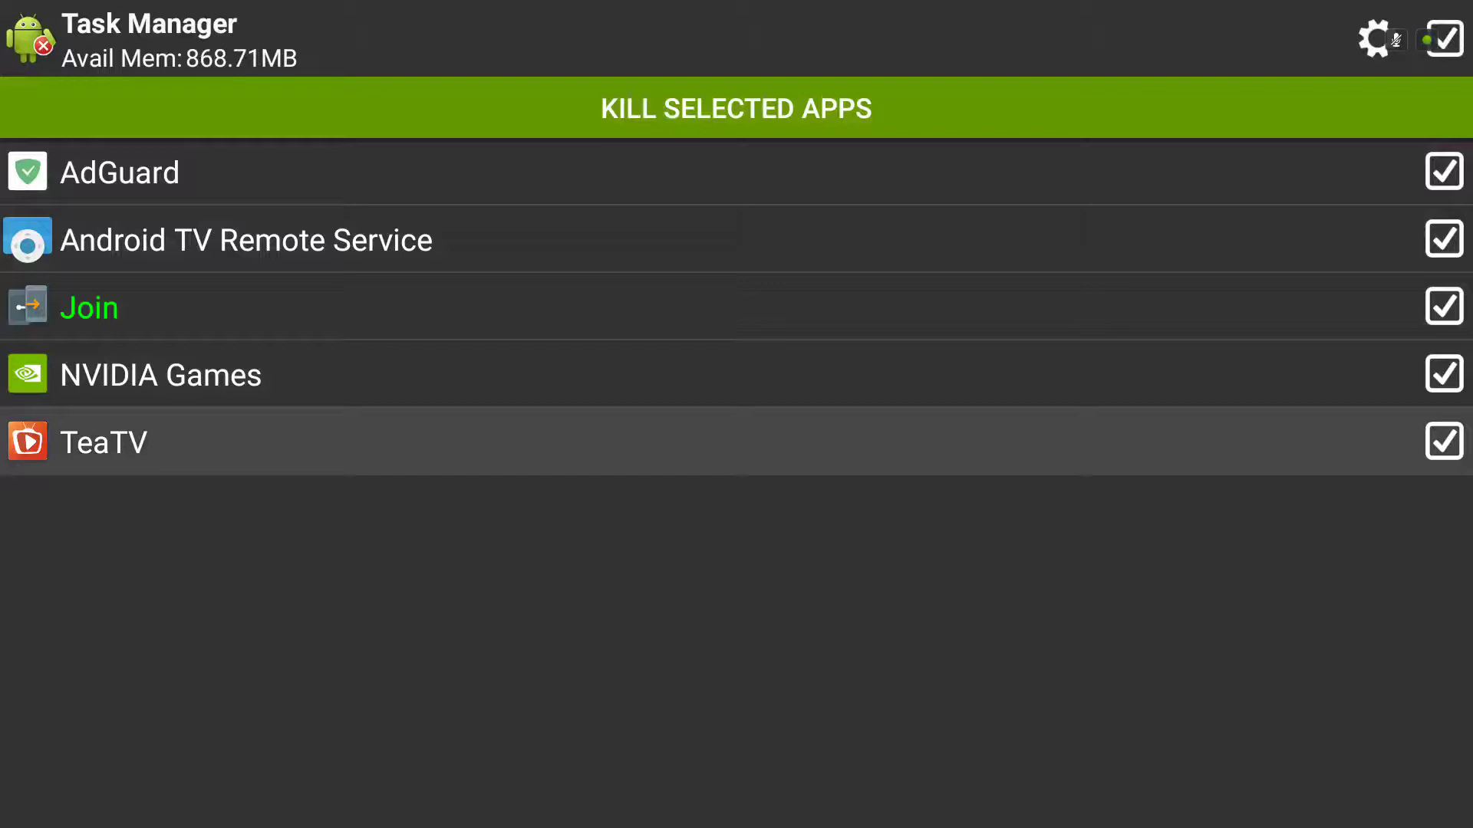
key(Up)
key(Up)
key(Down)
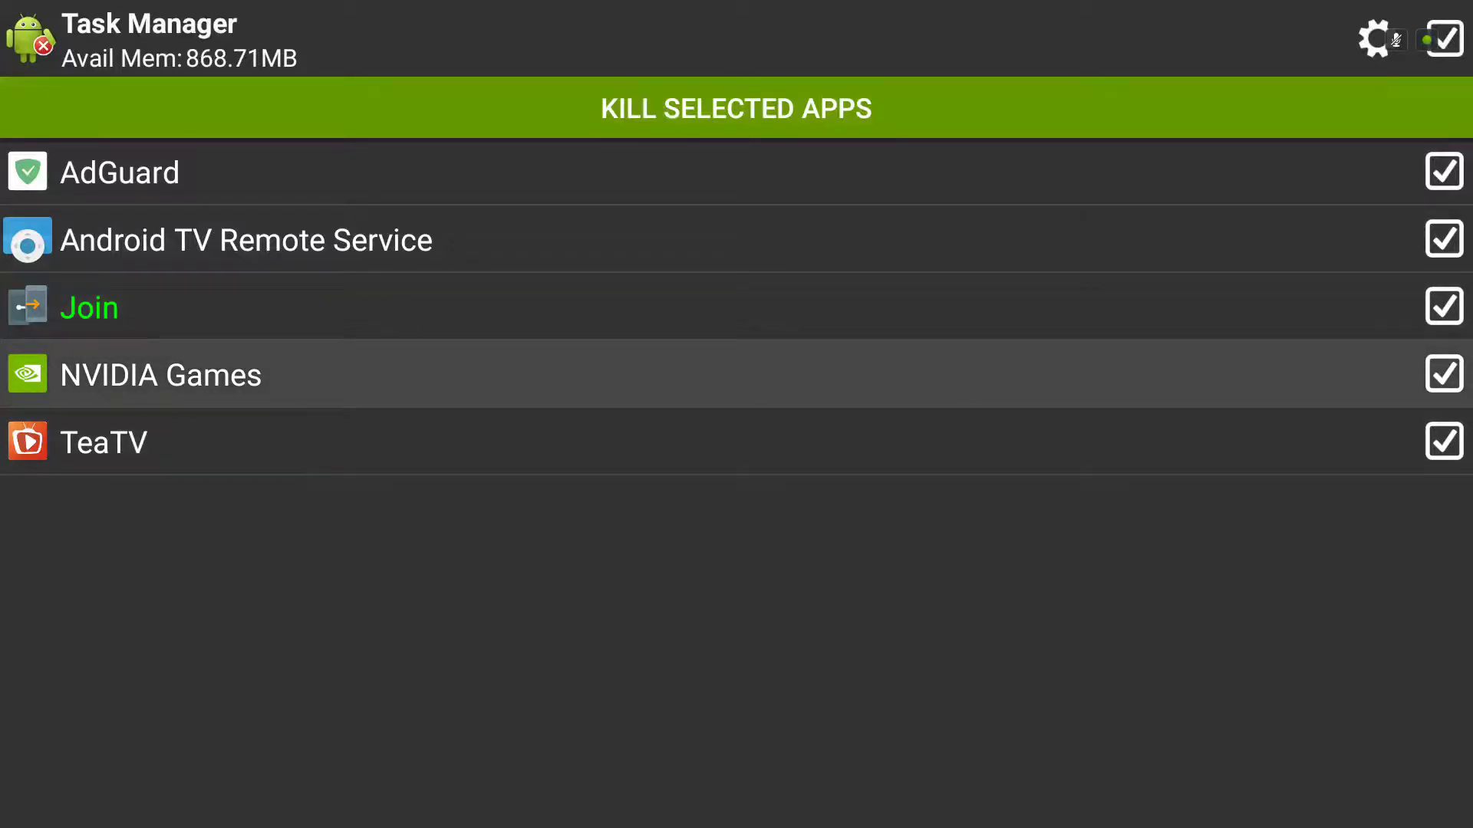
key(Up)
key(Down)
key(Down)
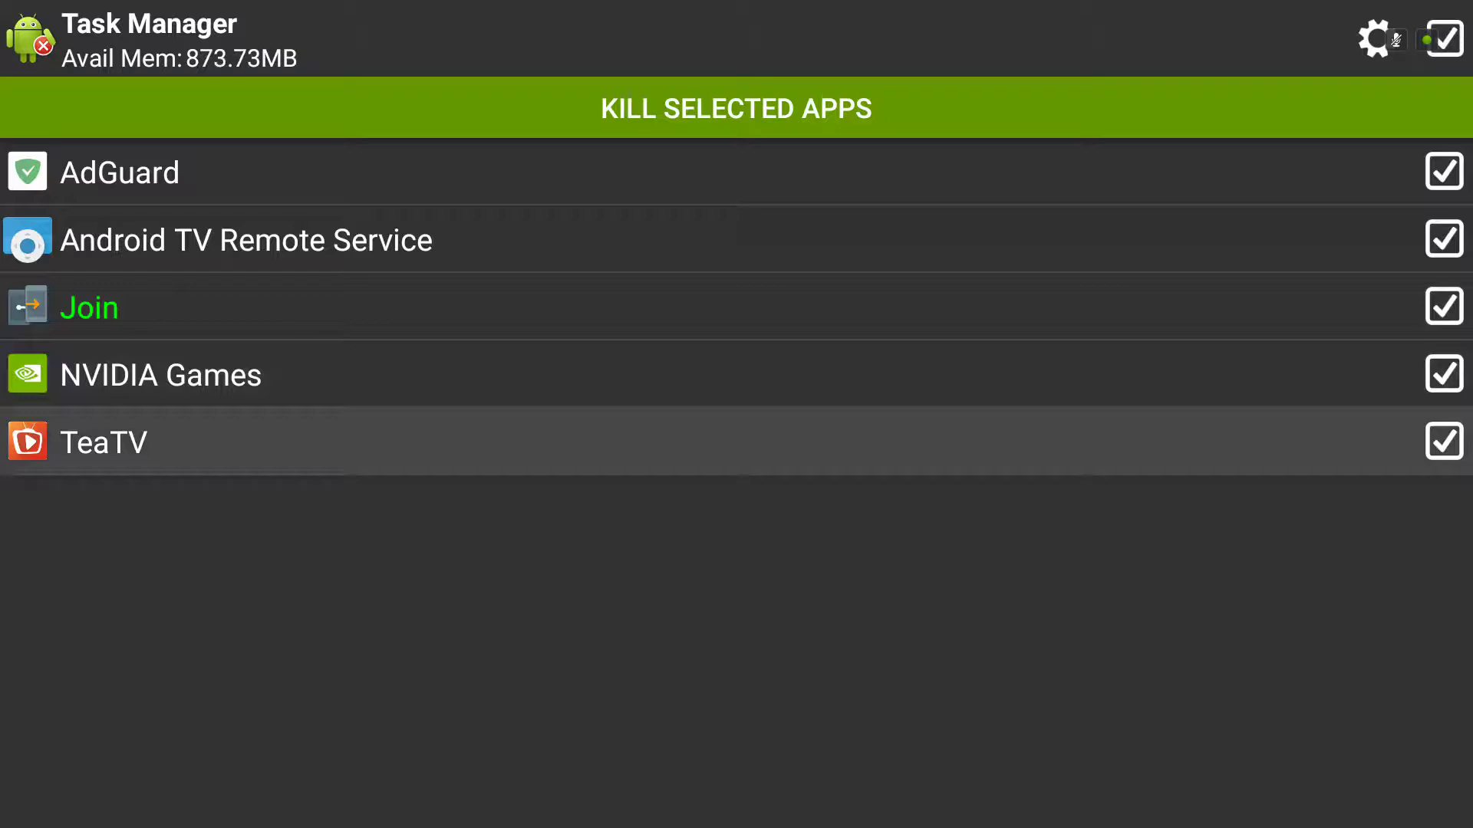
key(Up)
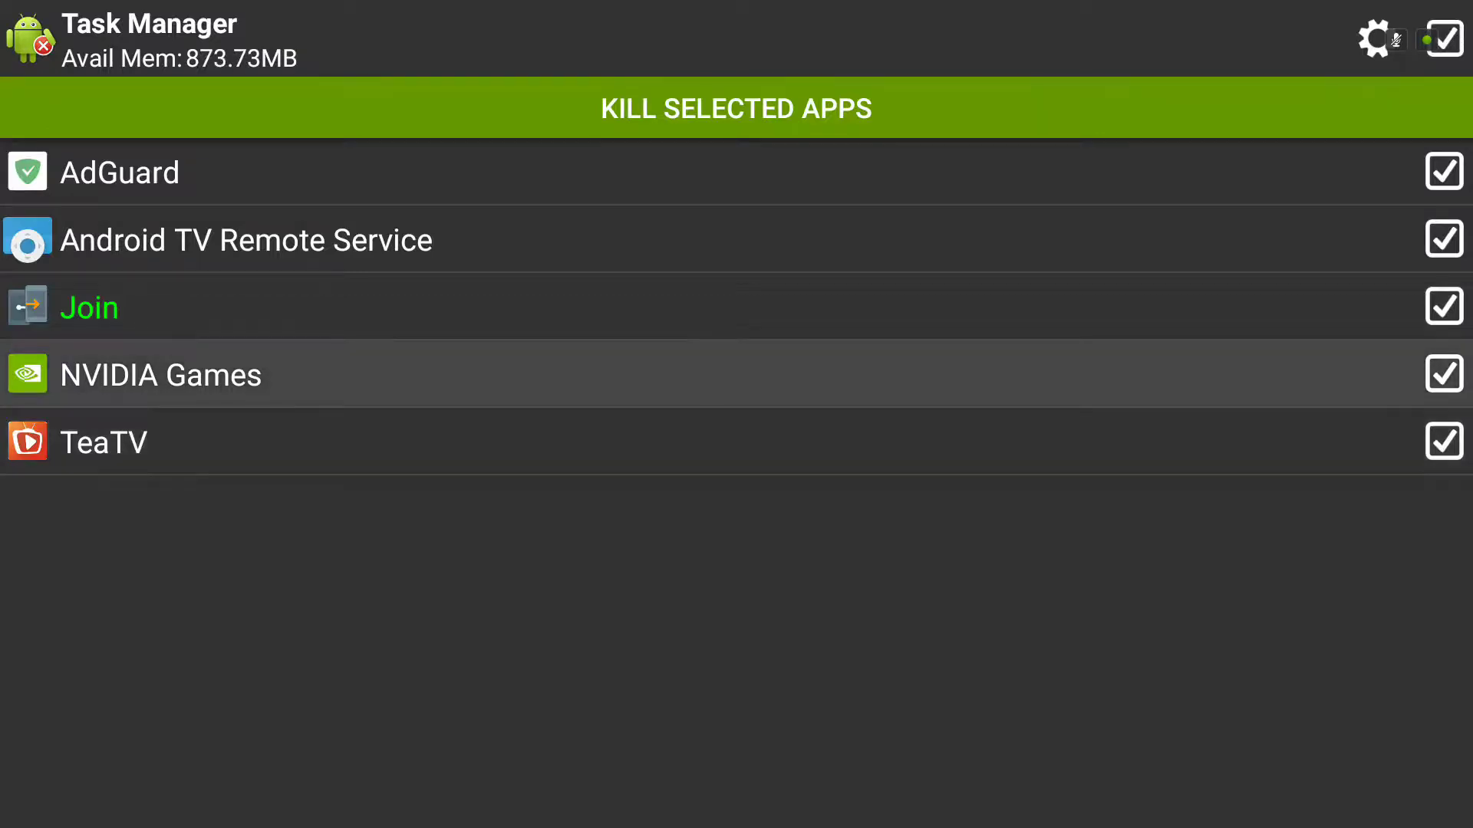
key(Down)
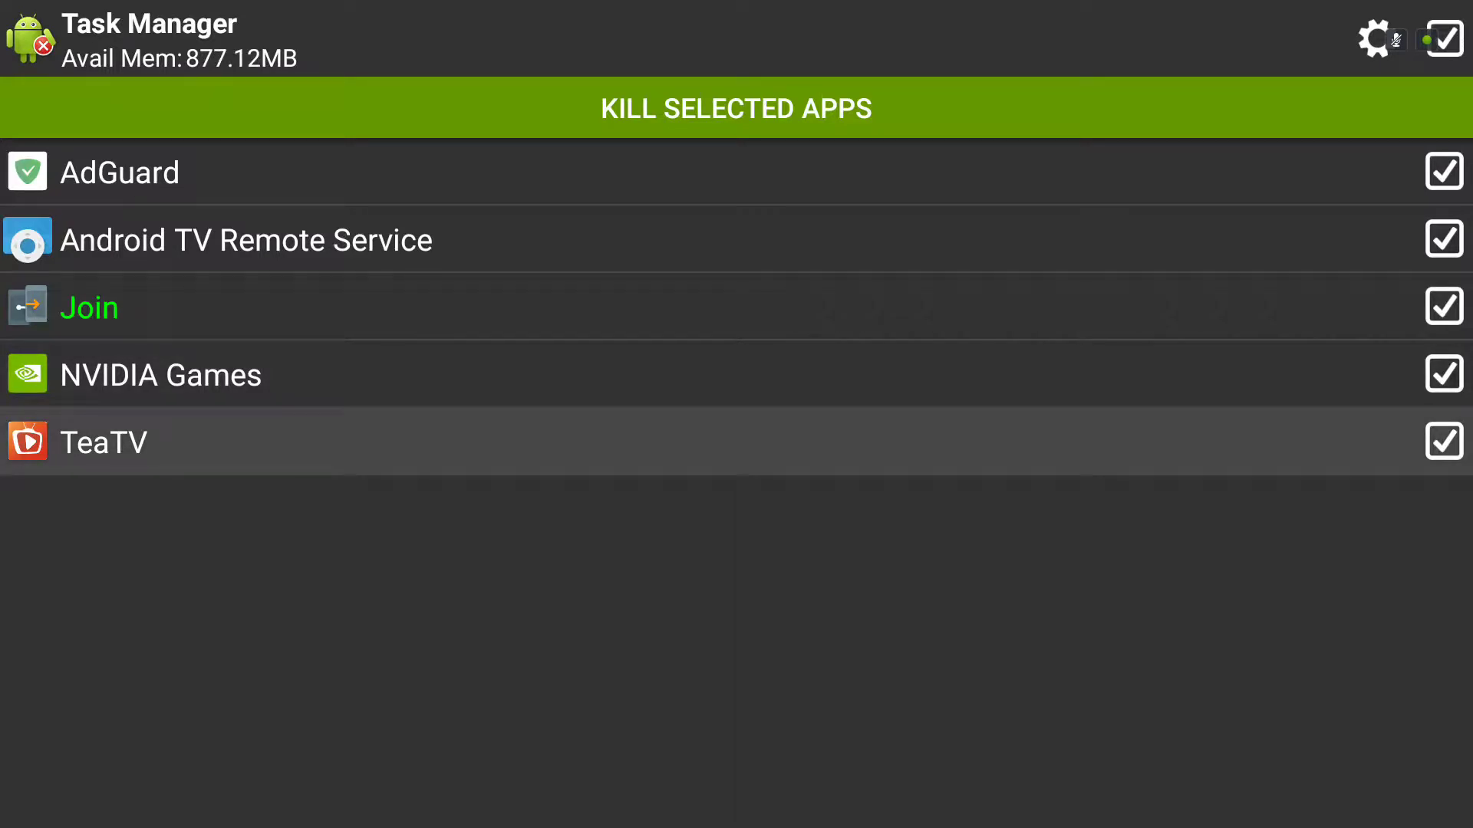
- Open TeaTV's Force Stop/Details page from its options menu
key(Return)
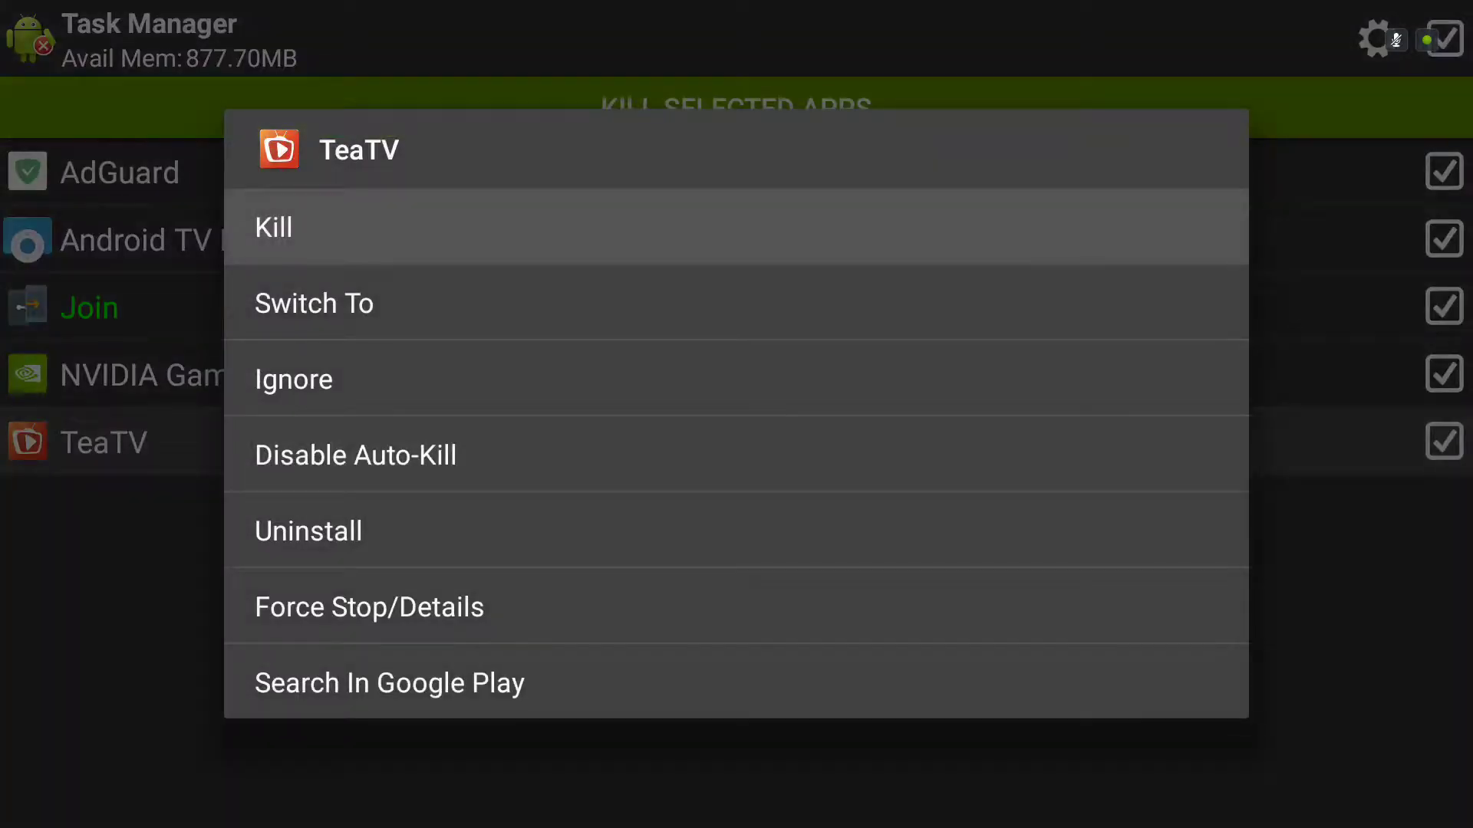
key(Down)
key(Down)
key(Down)
key(Down)
key(Down)
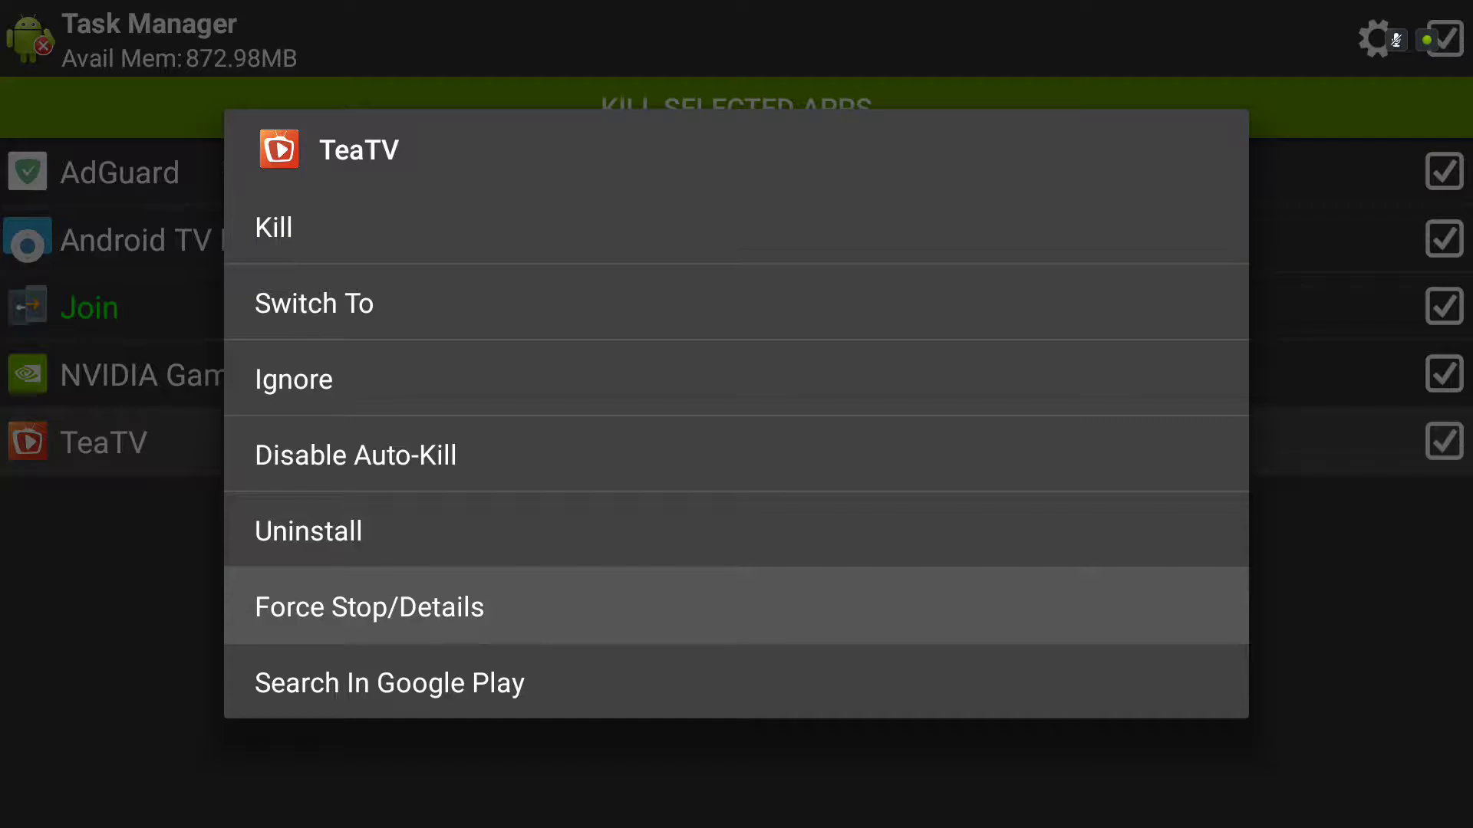
key(Return)
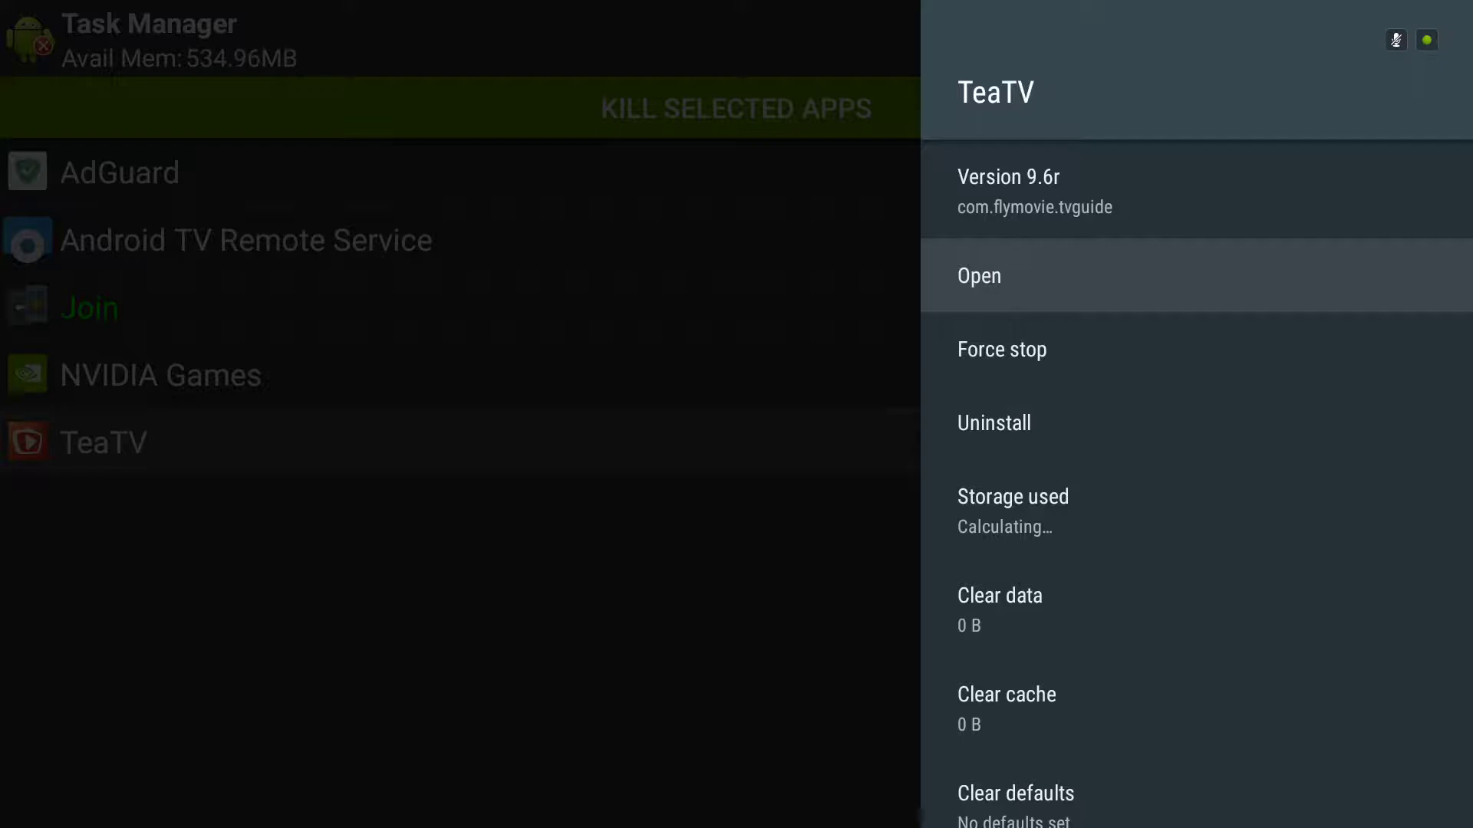
- Return to the running-apps list and reopen TeaTV's Force Stop/Details page
key(Escape)
key(Up)
key(Up)
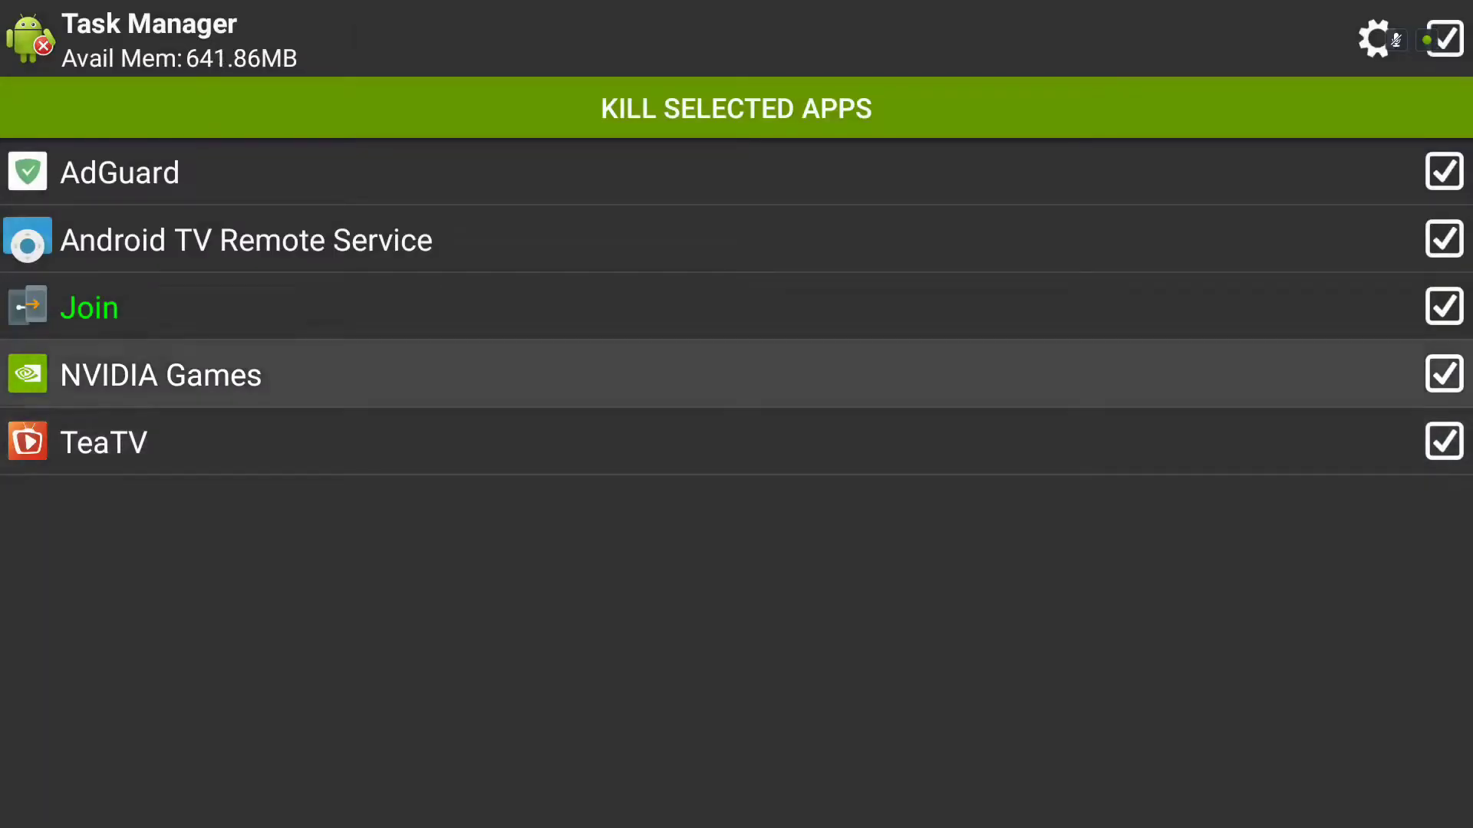
key(Up)
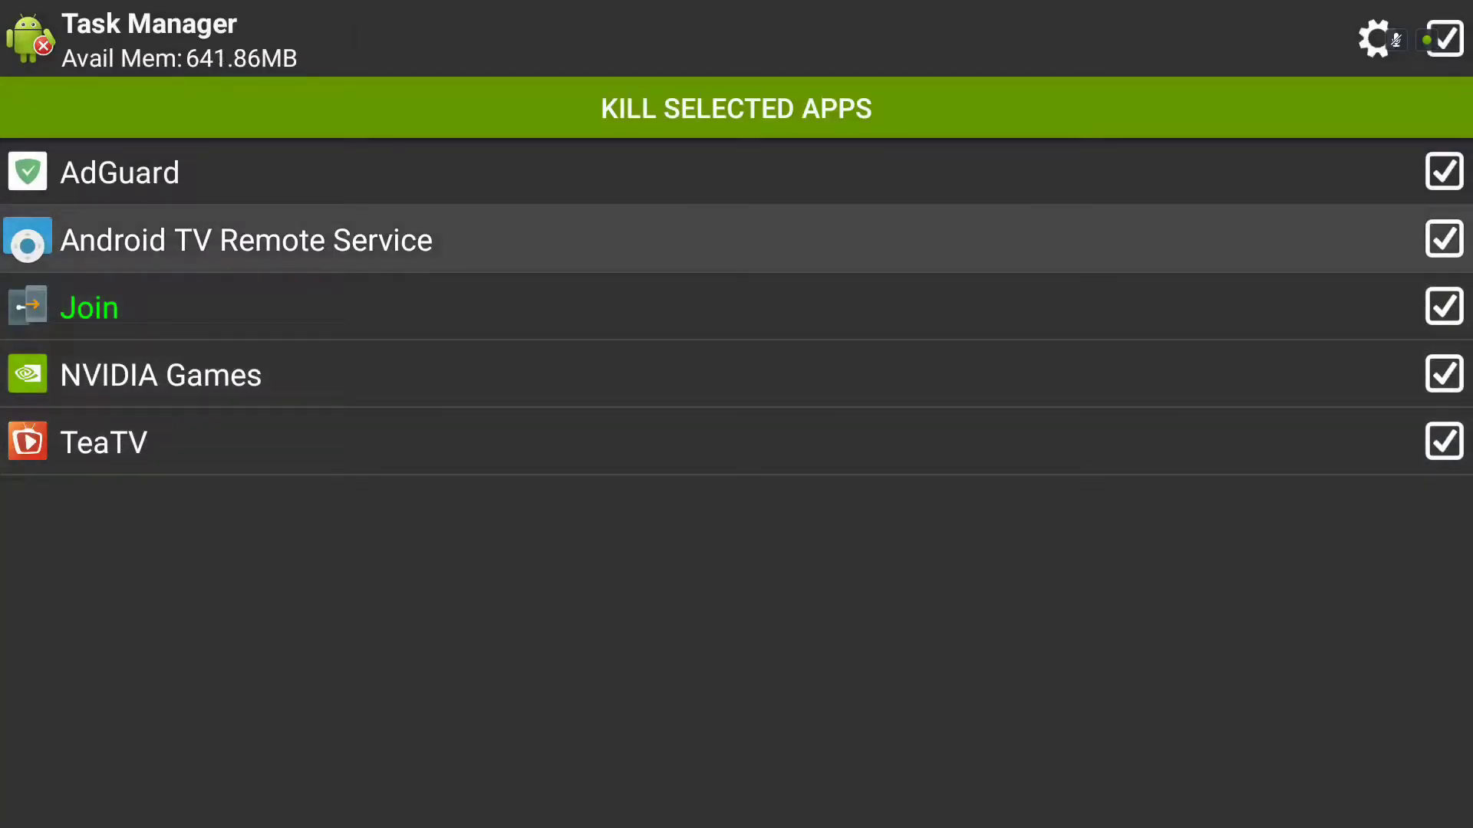
key(Down)
key(Down)
key(Down)
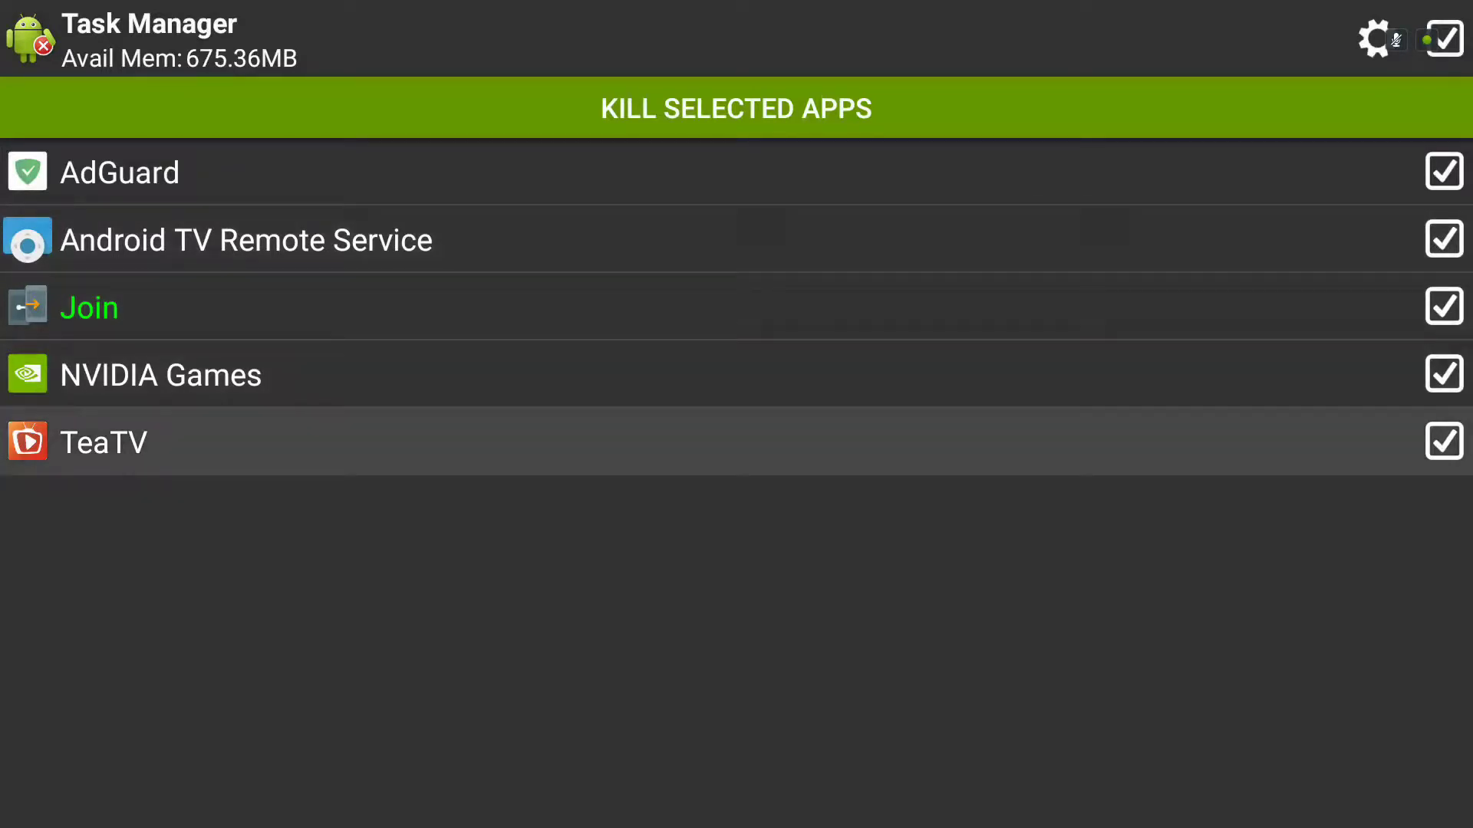
key(Return)
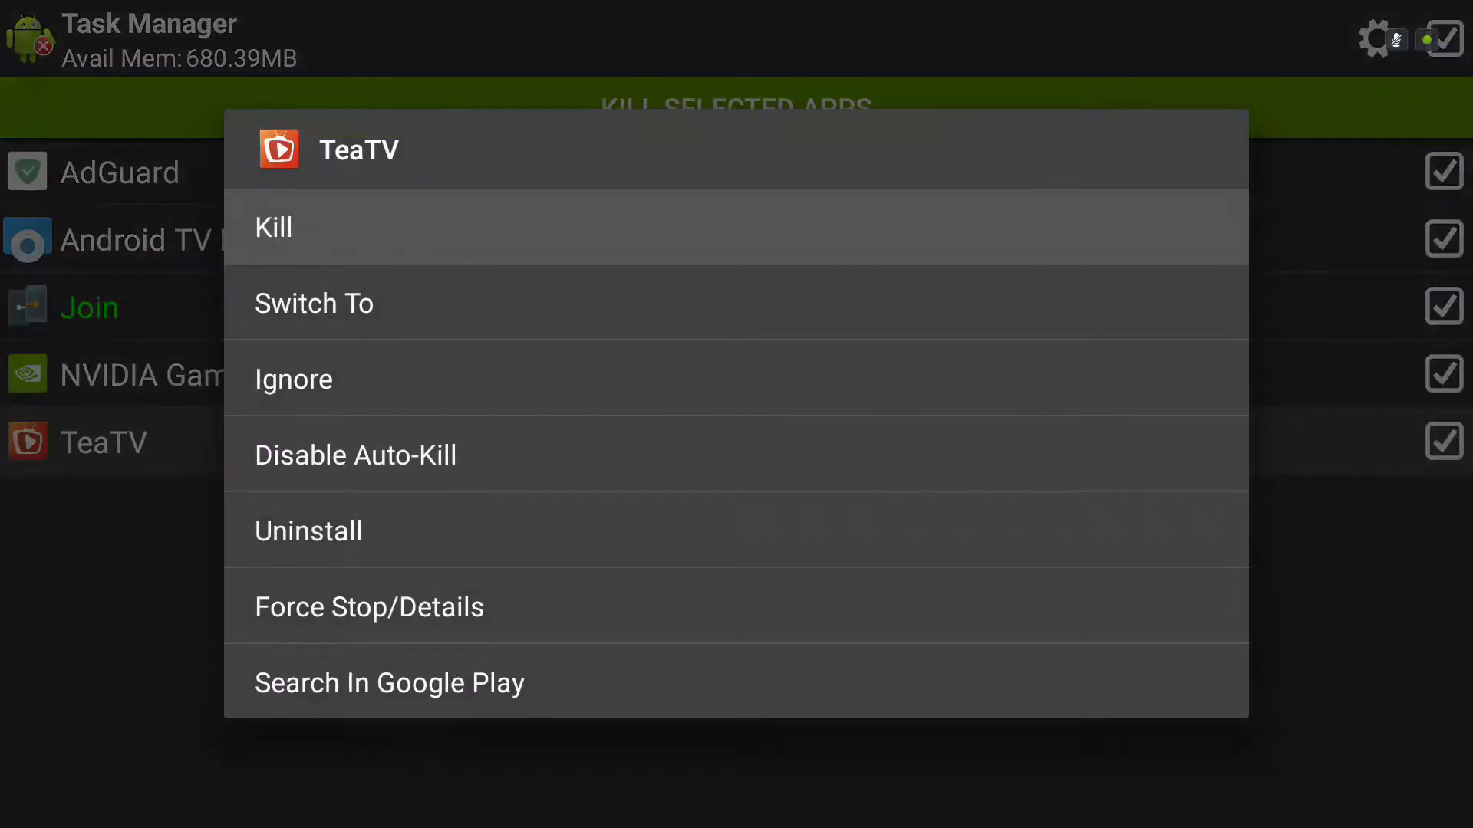
key(Down)
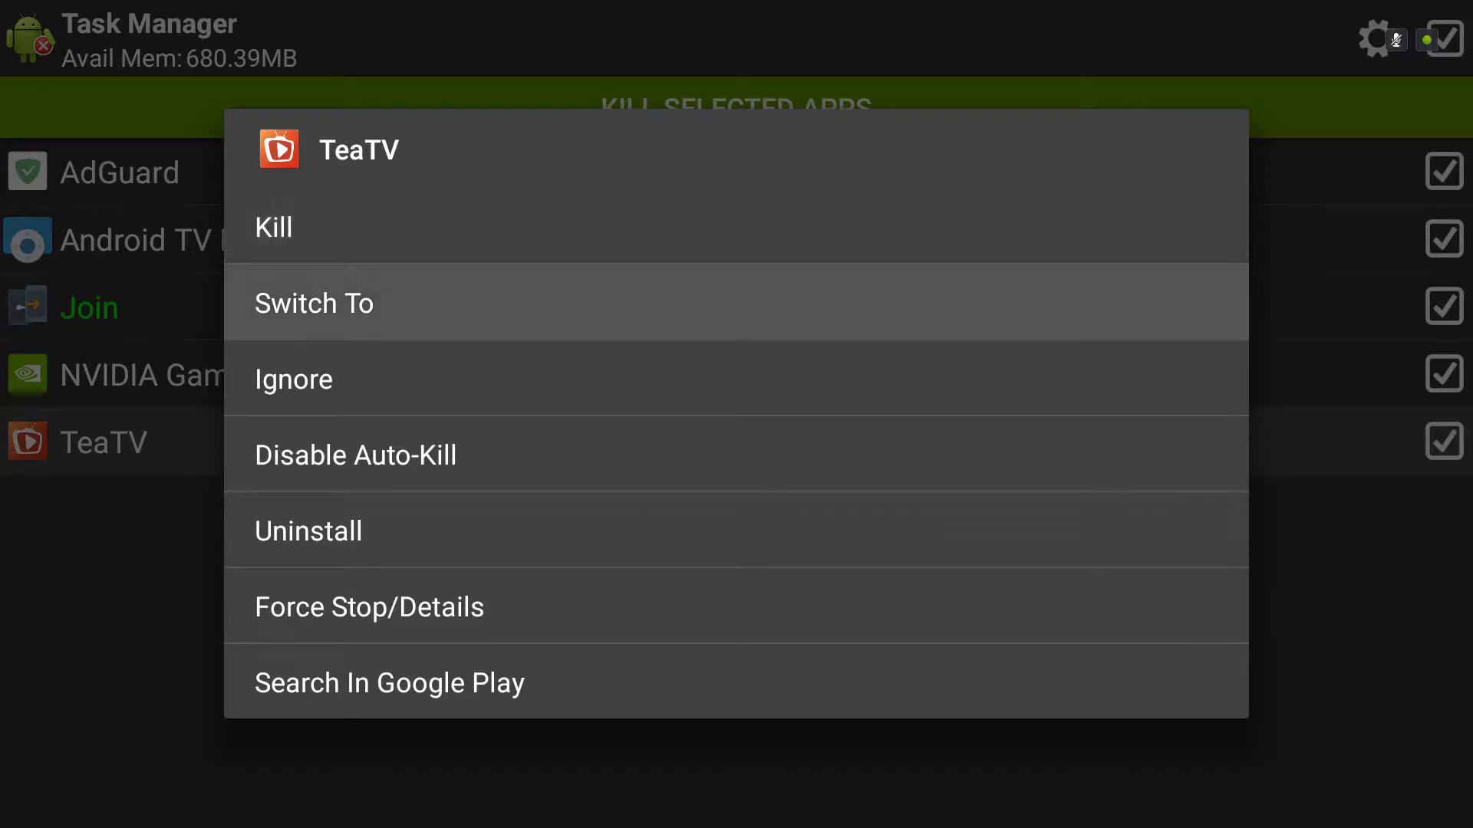
key(Down)
key(Down)
key(Down)
key(Down)
key(Return)
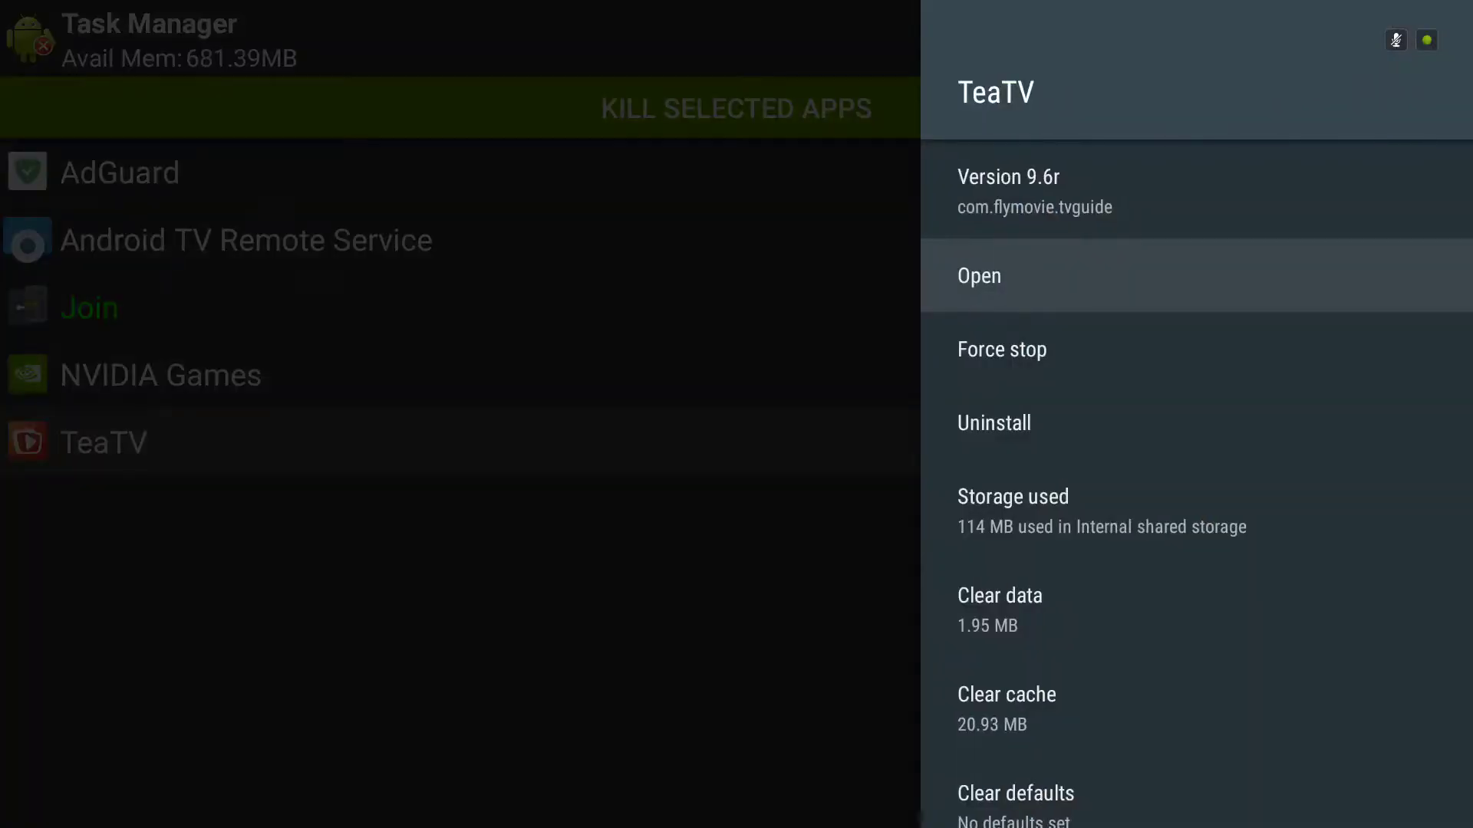
- Force stop TeaTV, confirm with OK, and go back to the running-apps list
key(Down)
key(Down)
key(Up)
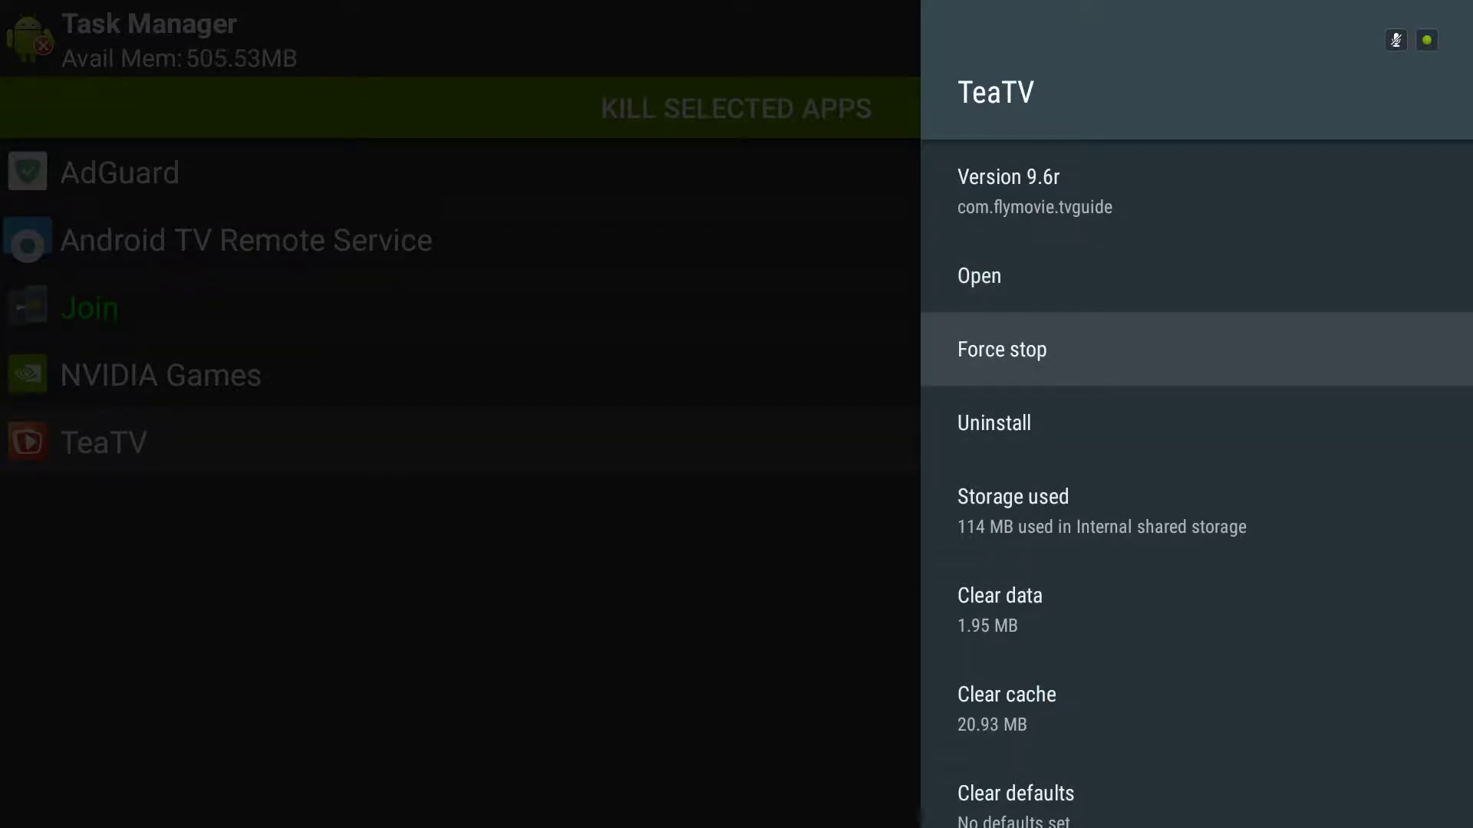
key(Return)
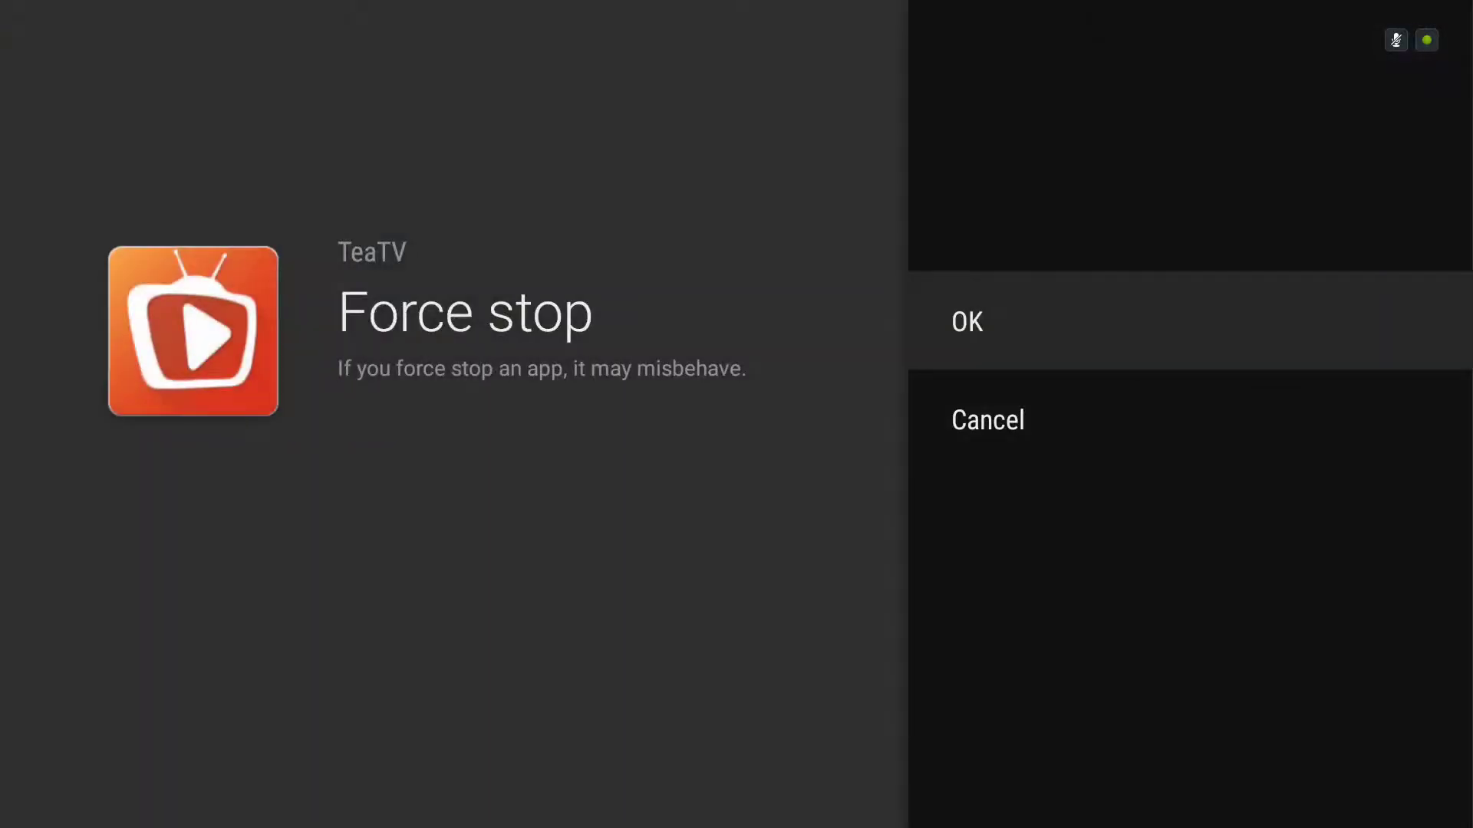
key(Return)
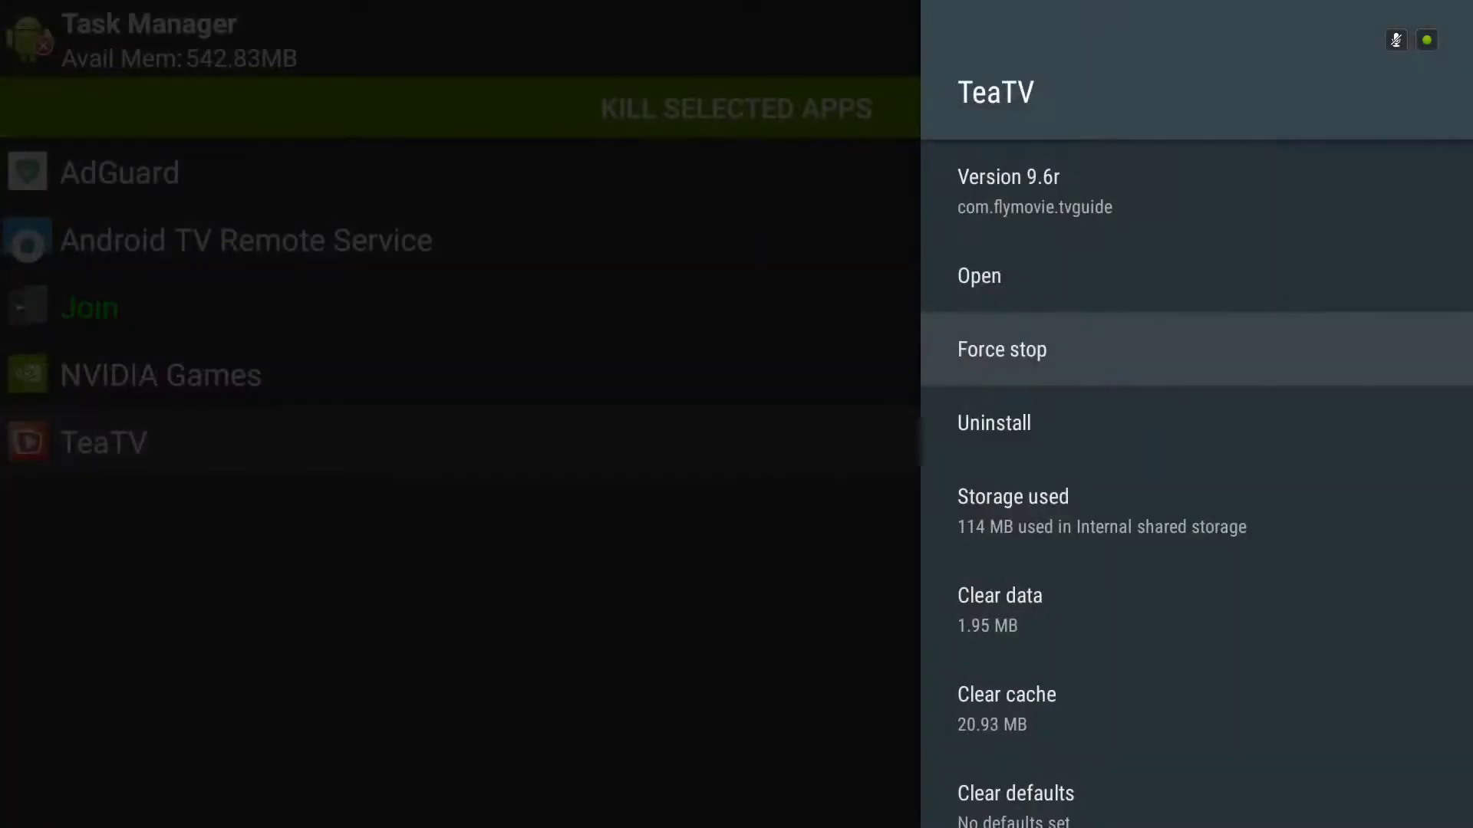
key(Escape)
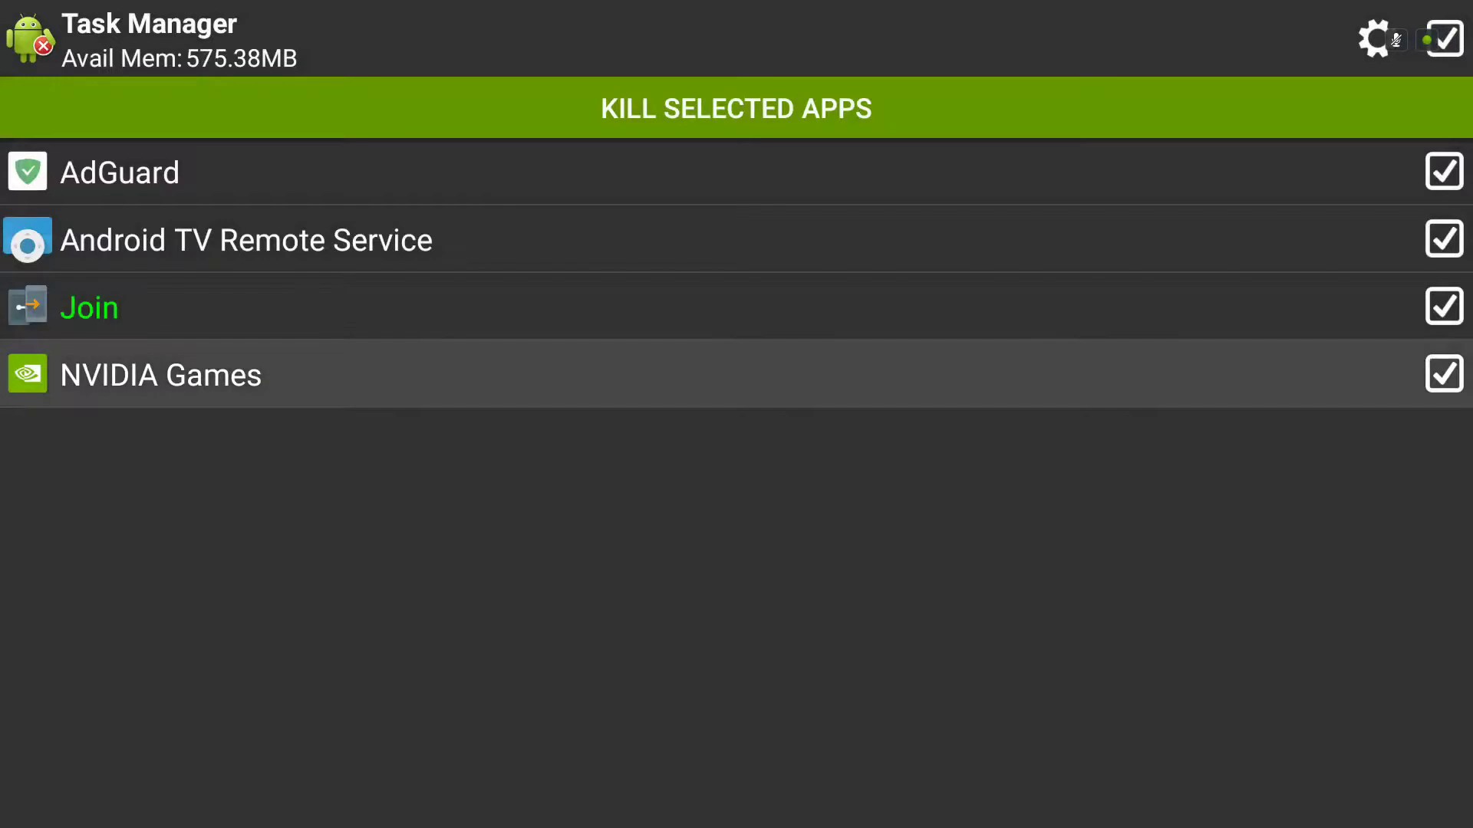
- Exit and relaunch Task Manager from Kodi, checking that TeaTV is missing from the list
key(Up)
key(Down)
key(Escape)
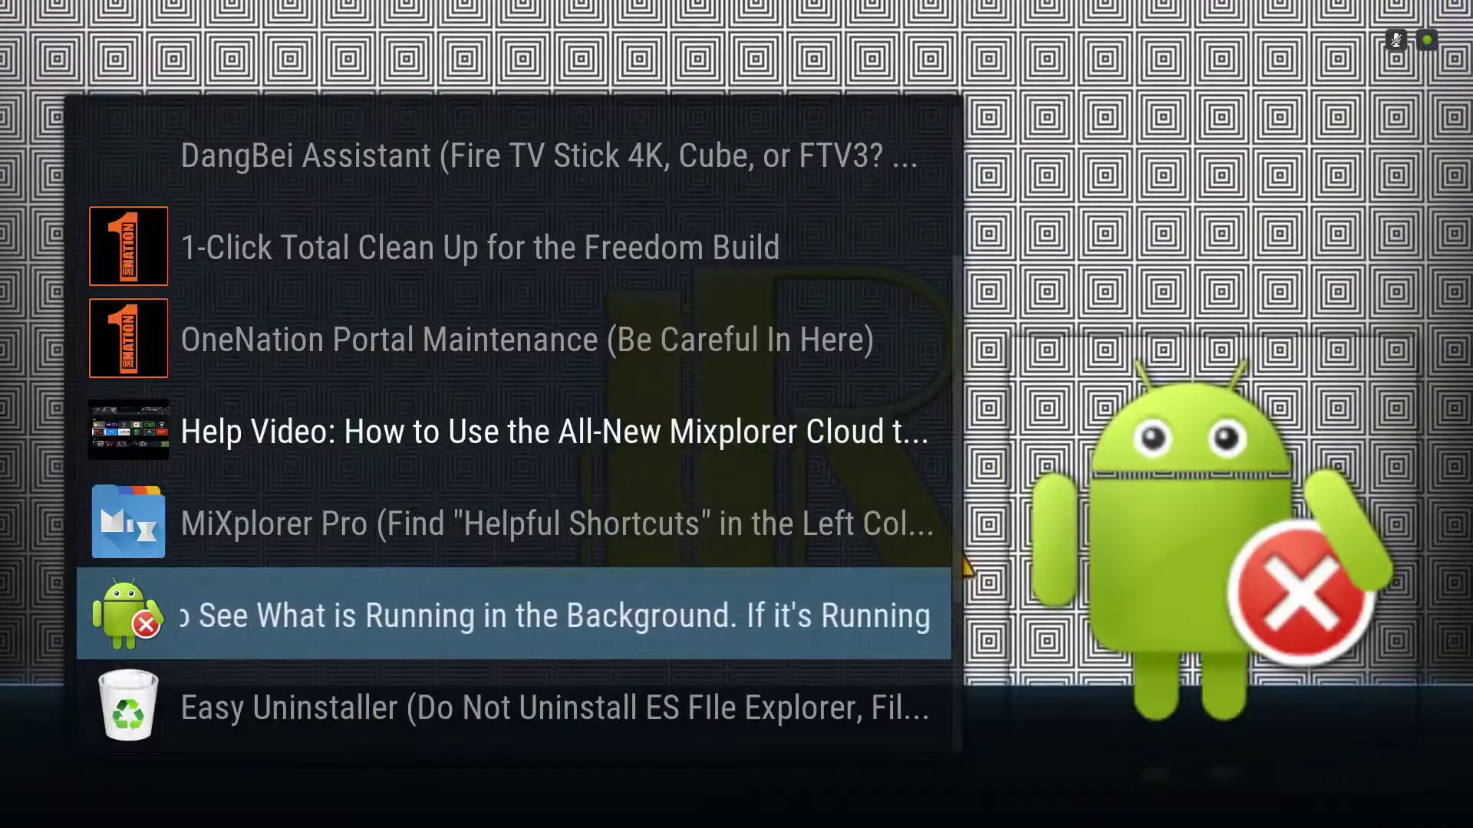
key(Return)
key(Down)
key(Down)
key(Down)
key(Down)
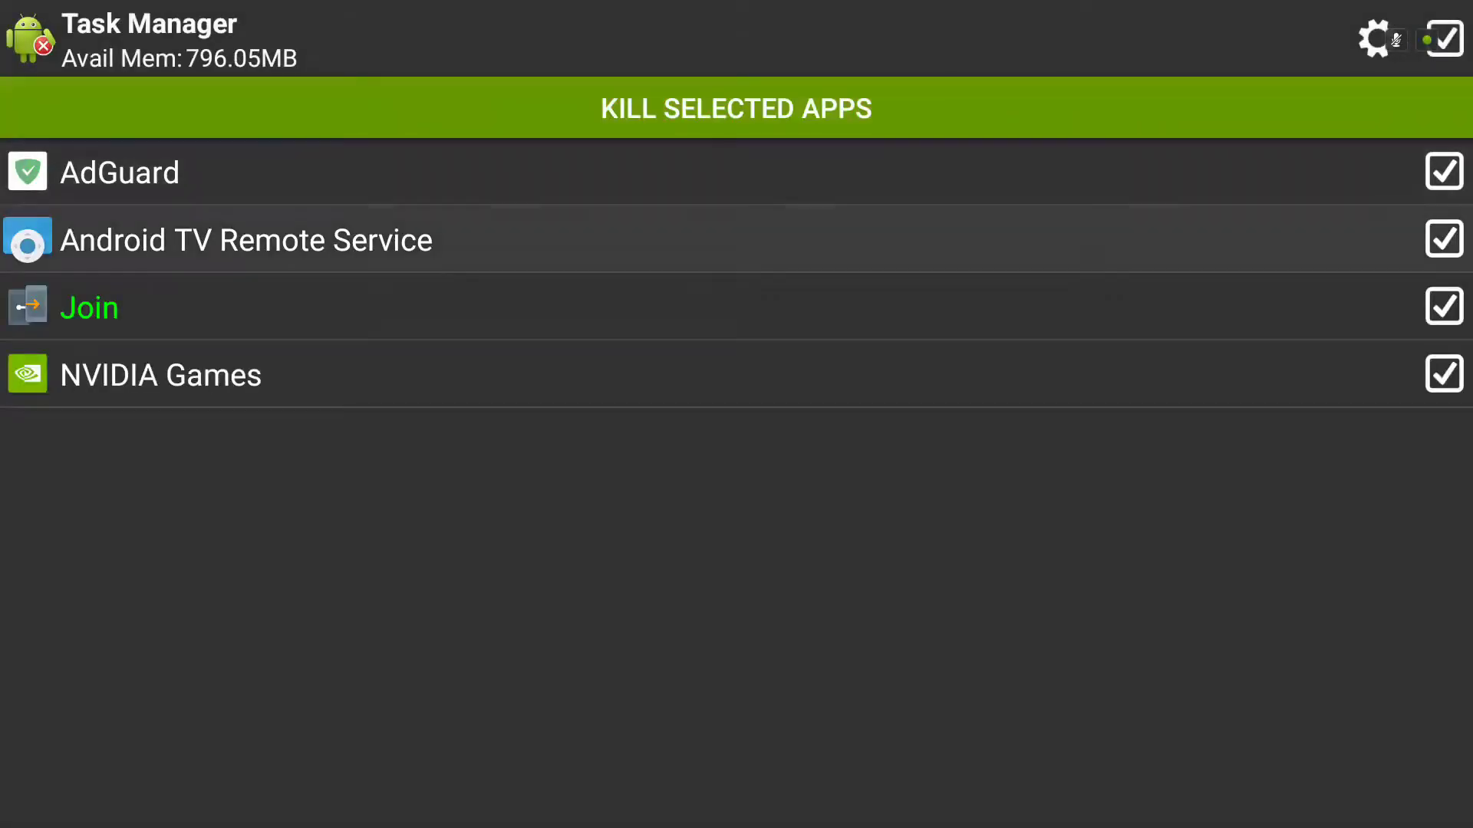
key(Up)
key(Escape)
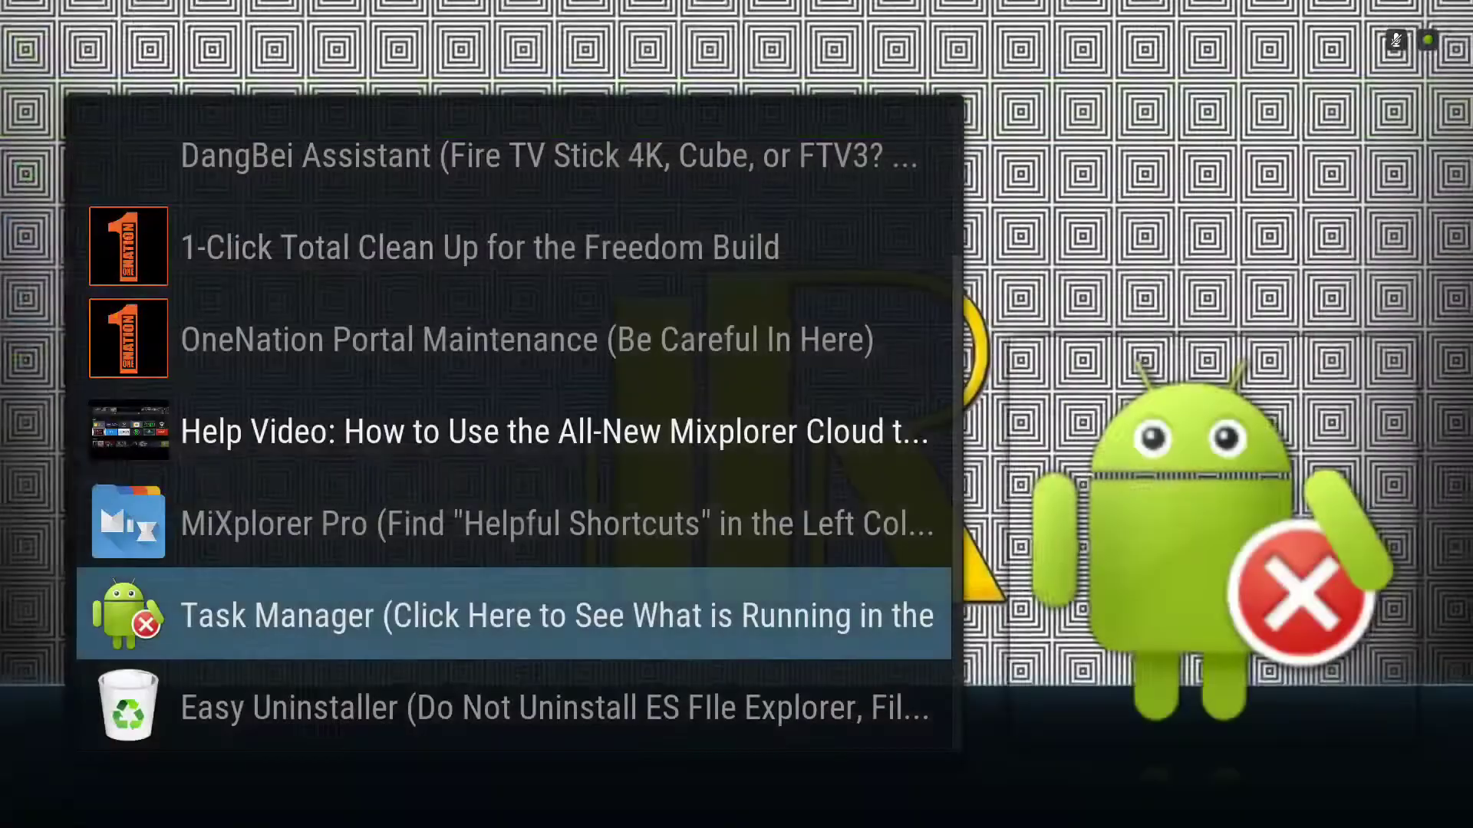
- Relaunch Task Manager once more, scan Android TV Remote Service, Join, NVIDIA Games and AdGuard, then exit
key(Return)
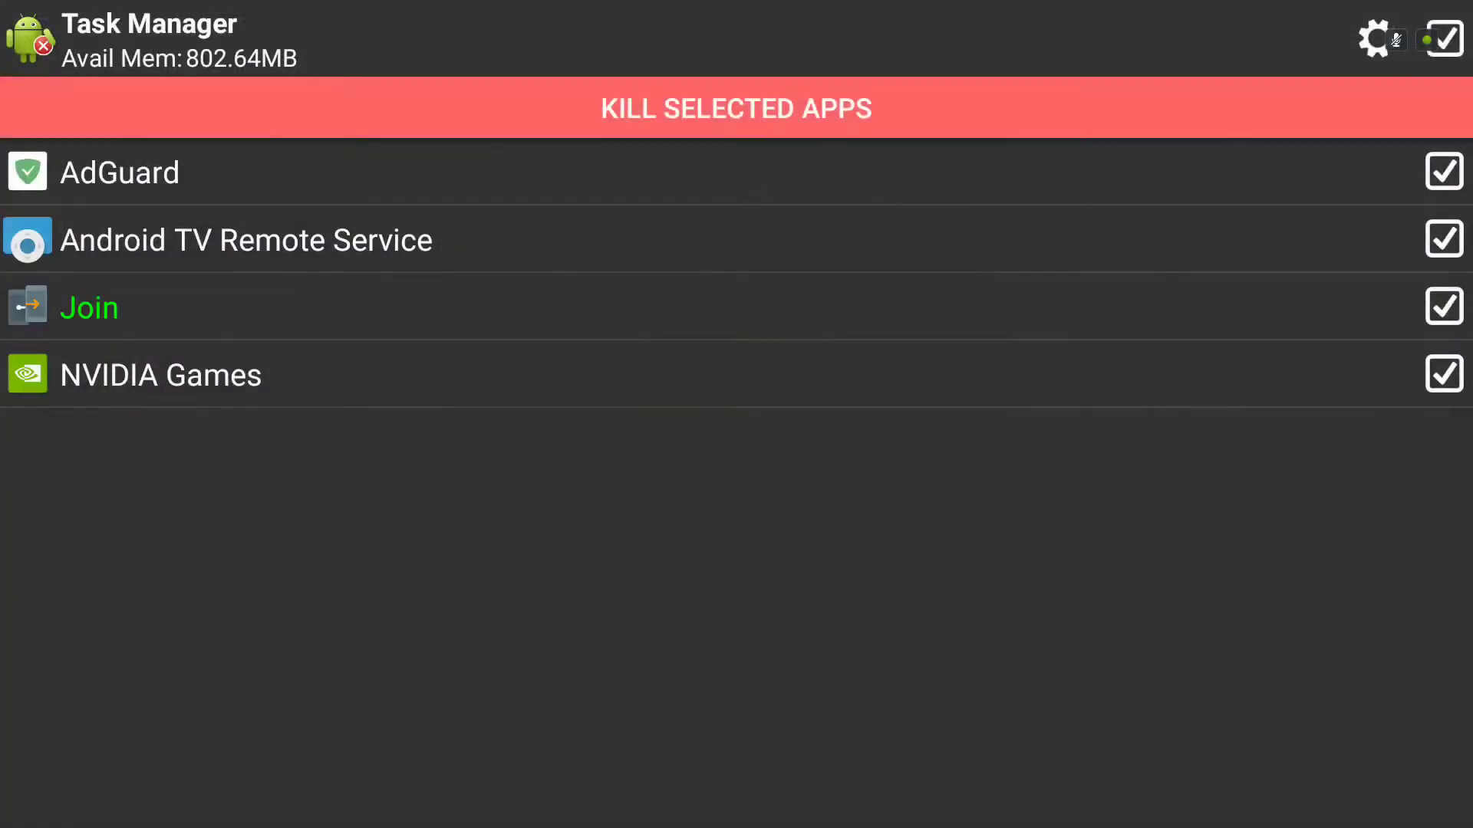
key(Down)
key(Down)
key(Down)
key(Down)
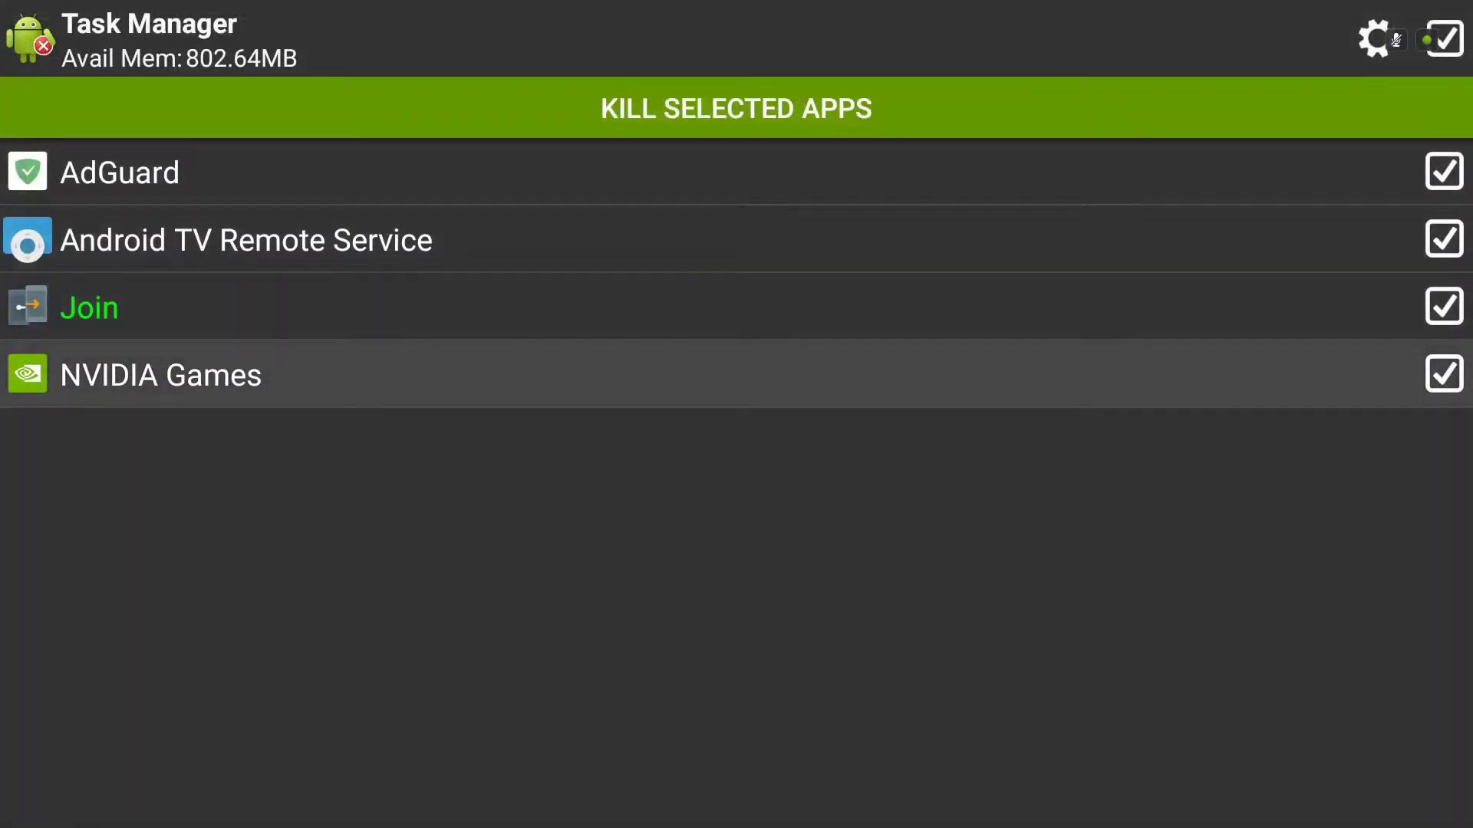
key(Up)
key(Up)
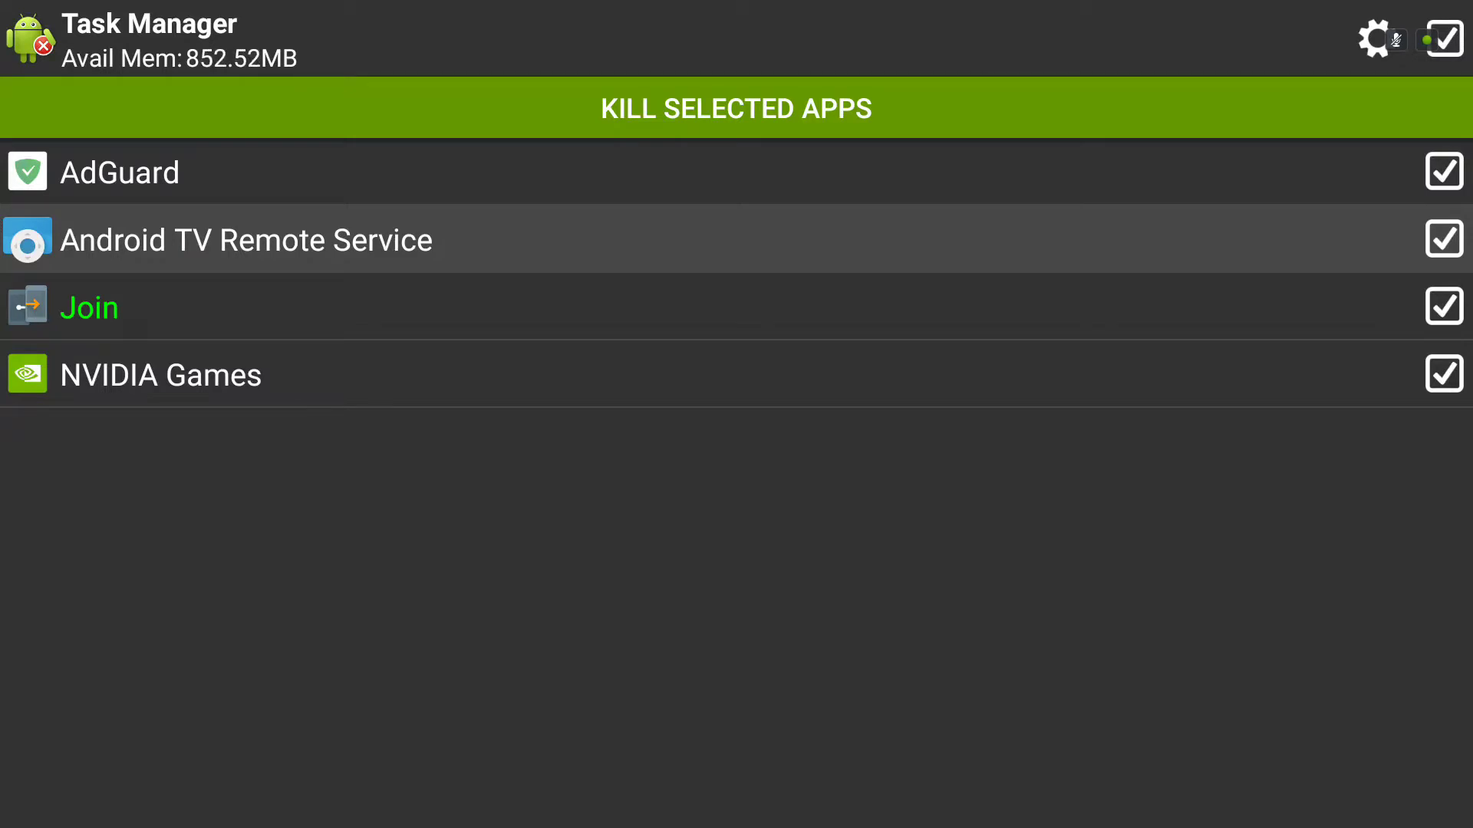
key(Down)
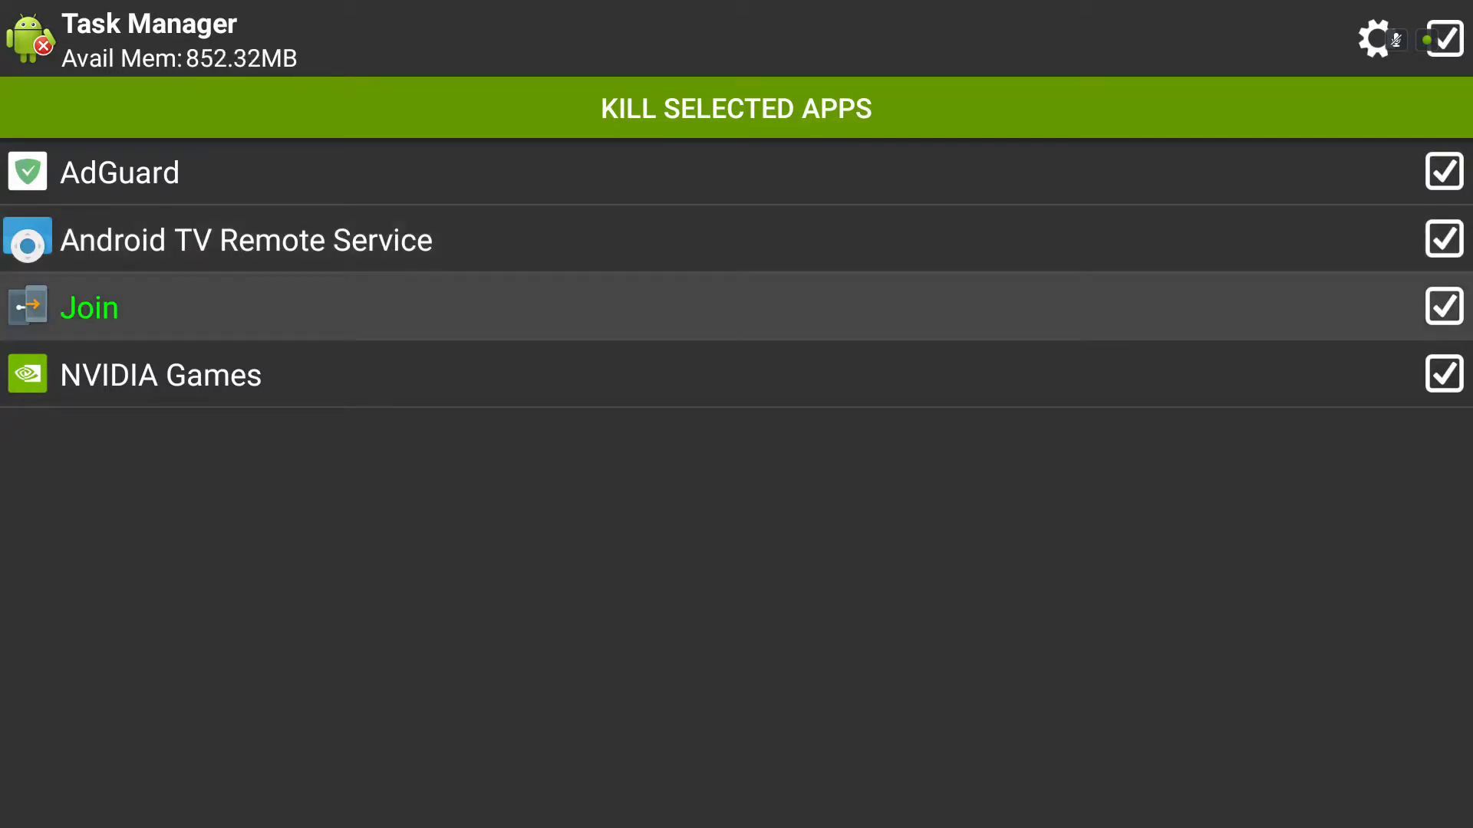
key(Up)
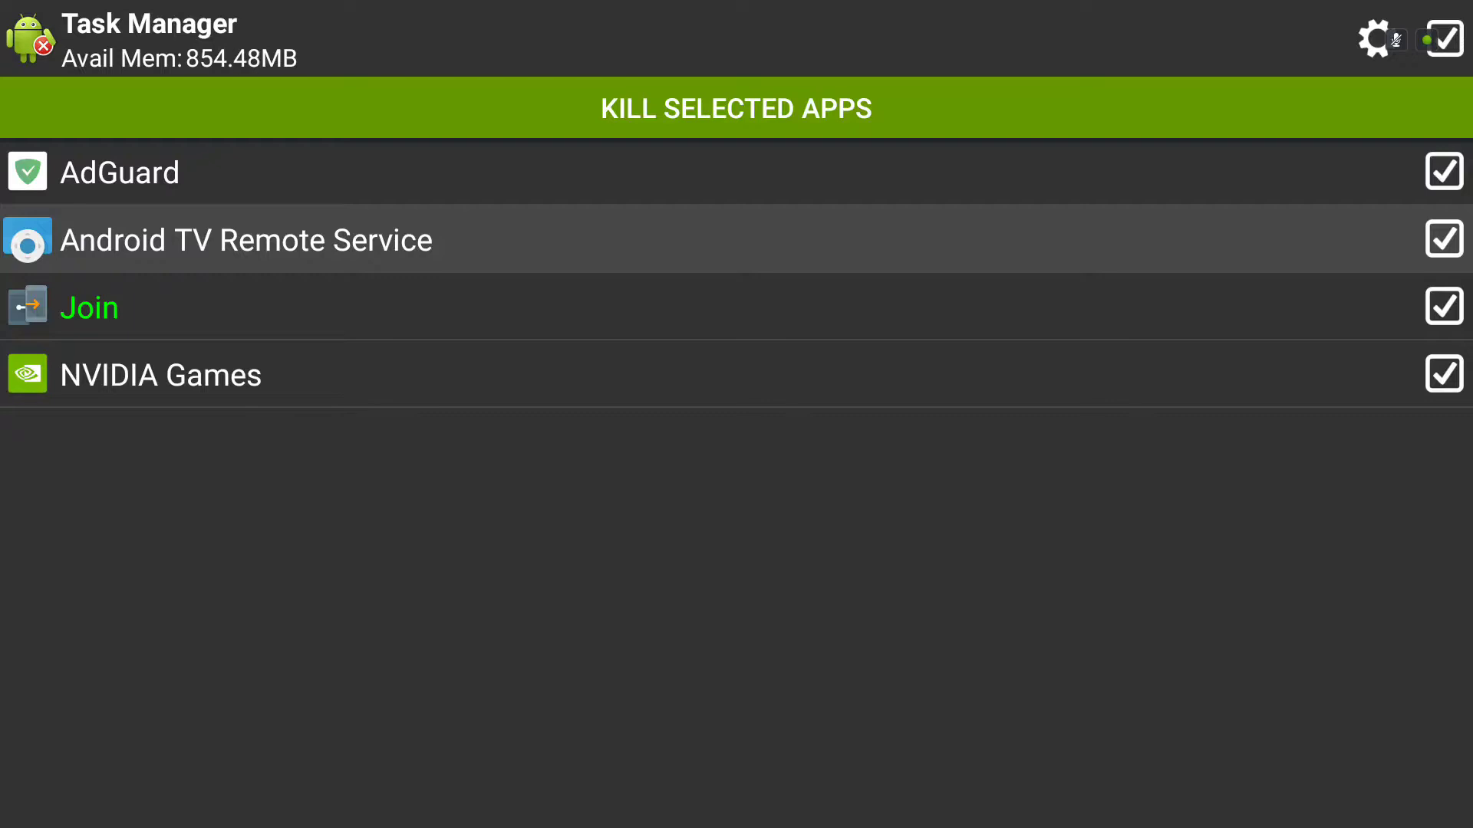
key(Down)
key(Down)
key(Up)
key(Up)
key(Down)
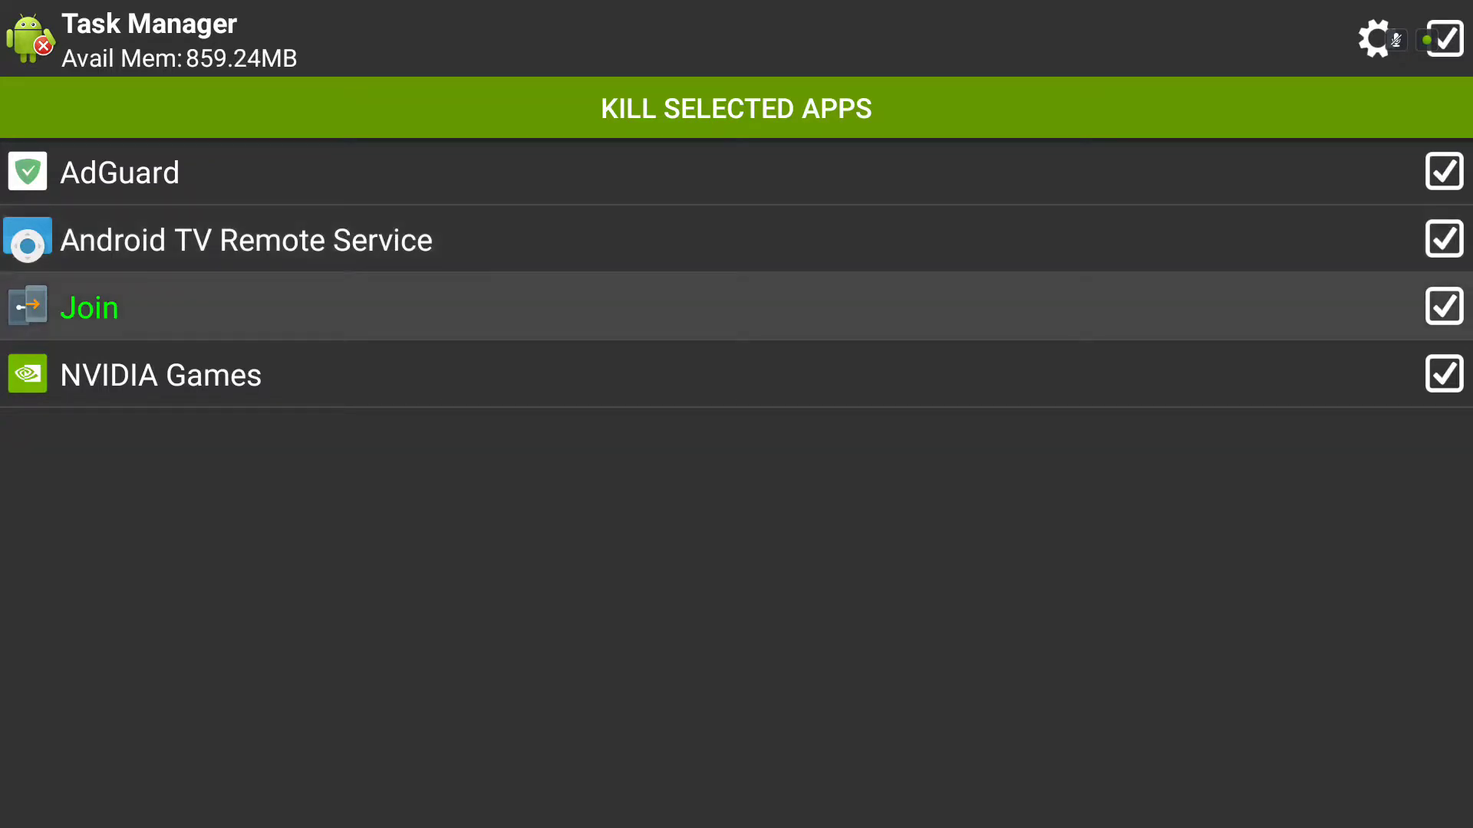
key(Up)
key(Up)
key(Escape)
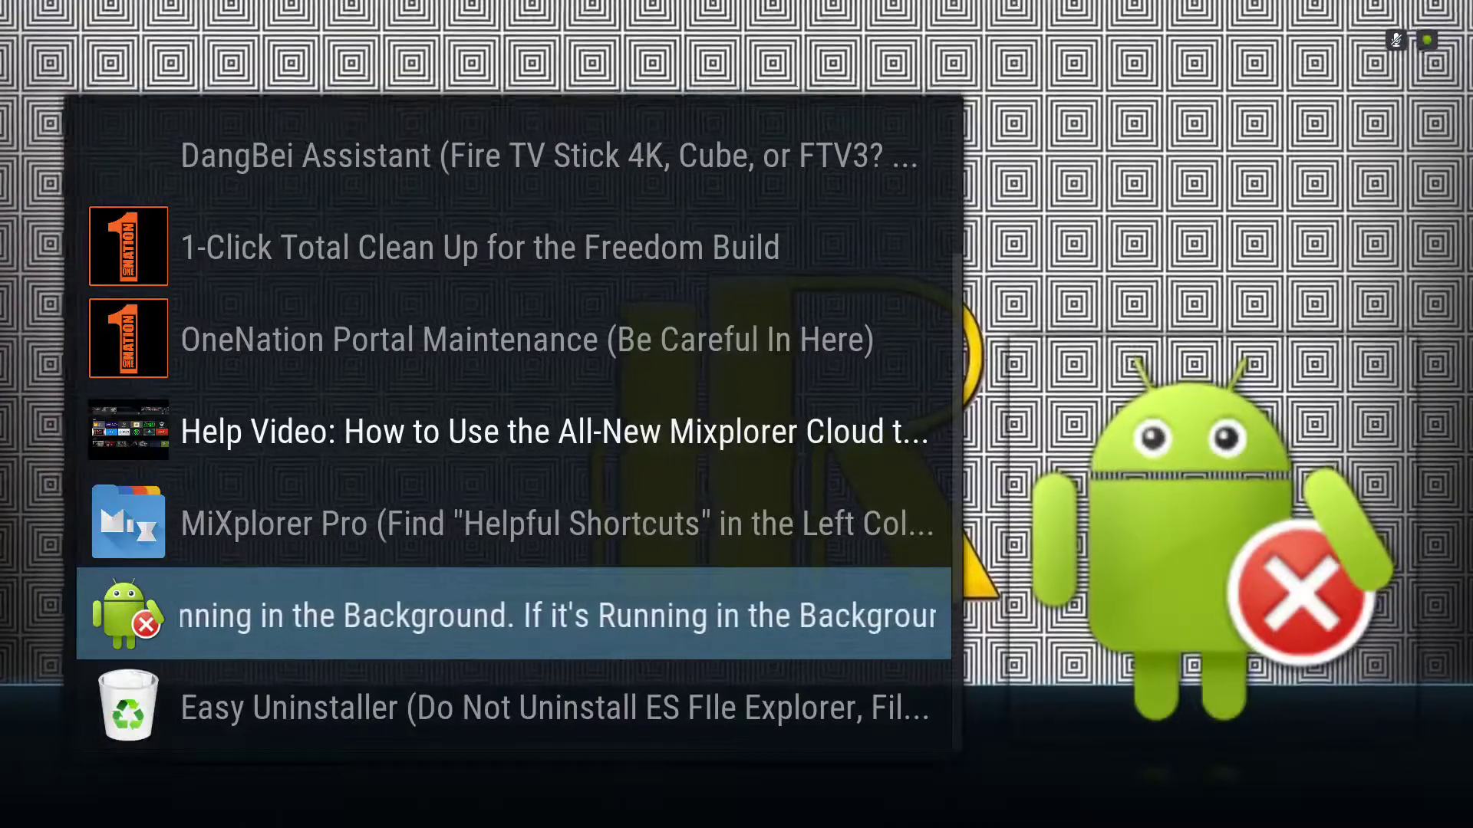
- Browse the cleaner list around MiXplorer Pro, Clean Master, DangBei Assistant and 1-Click Total Clean Up
key(Up)
key(Up)
key(Up)
key(Up)
key(Up)
key(Up)
key(Up)
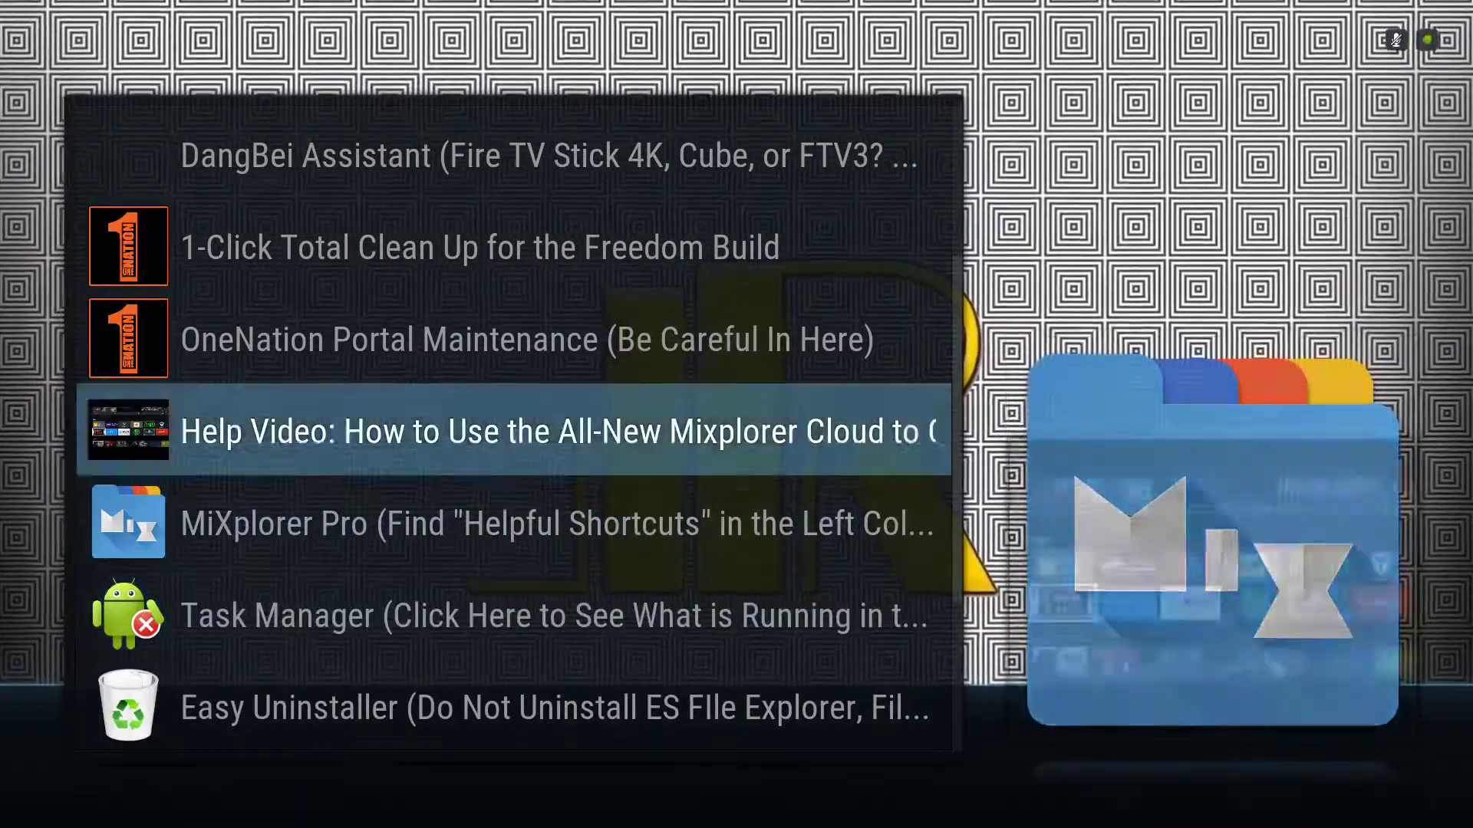
key(Down)
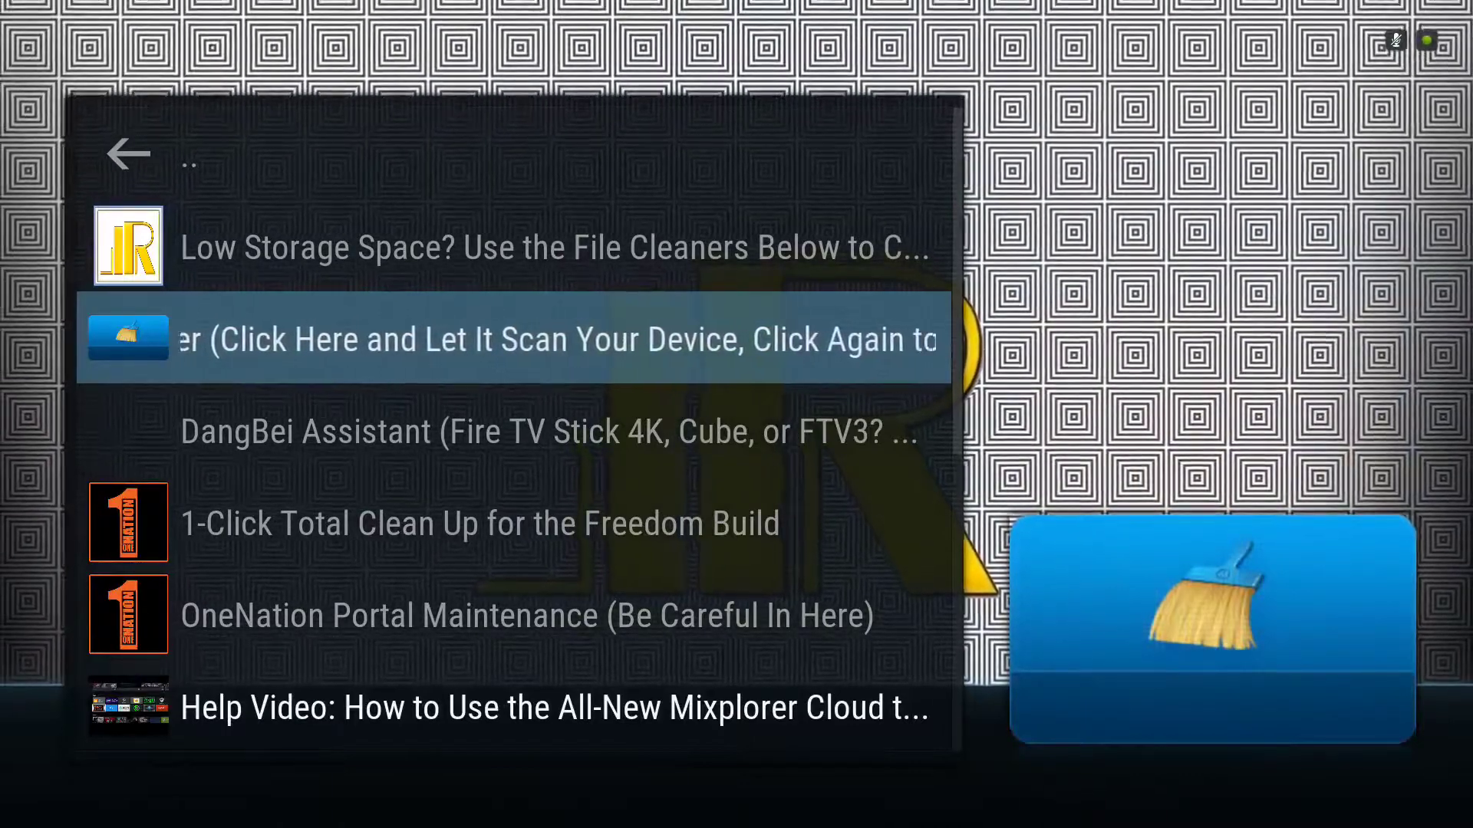
key(Up)
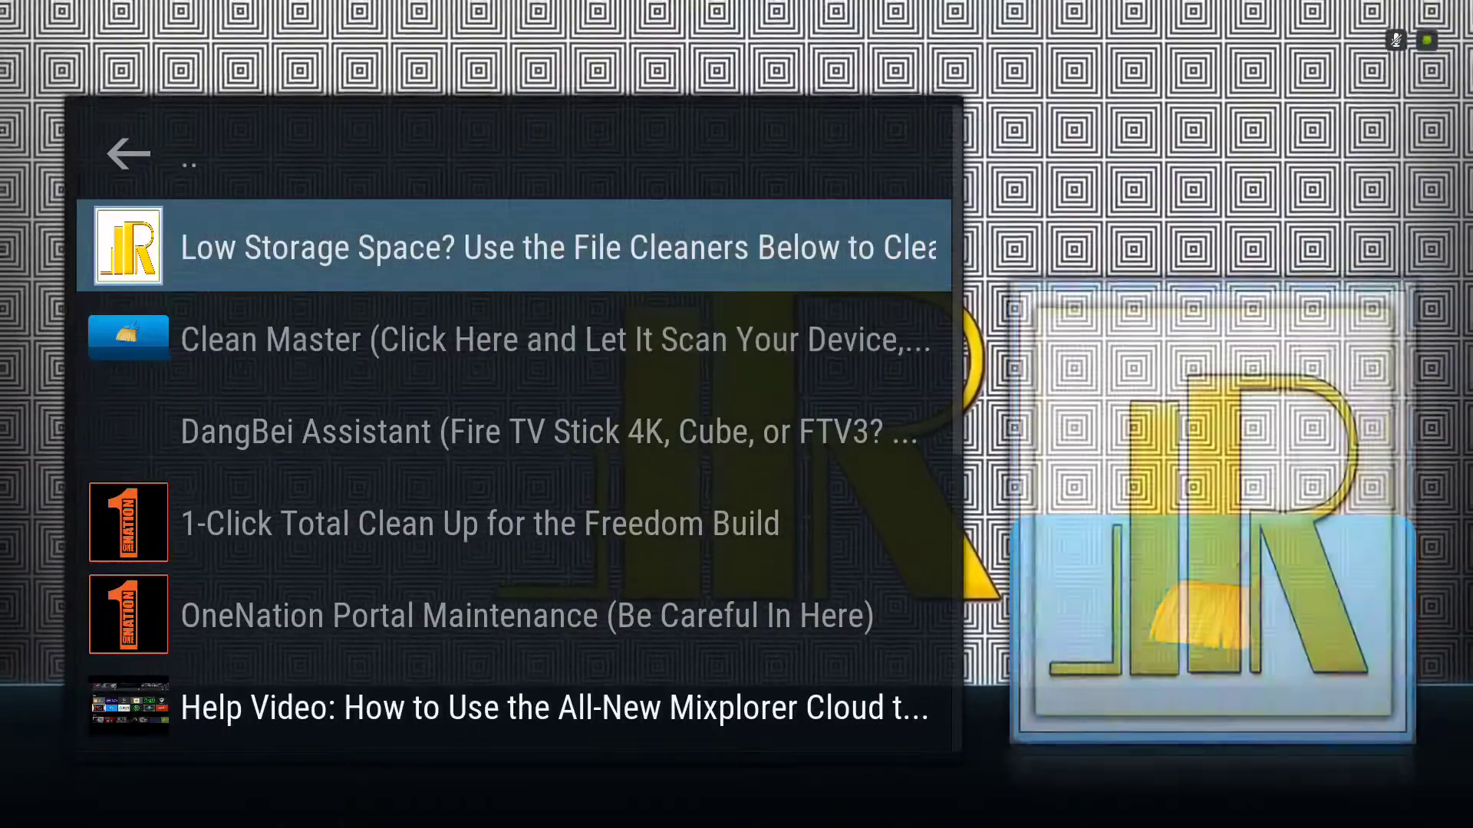
key(Down)
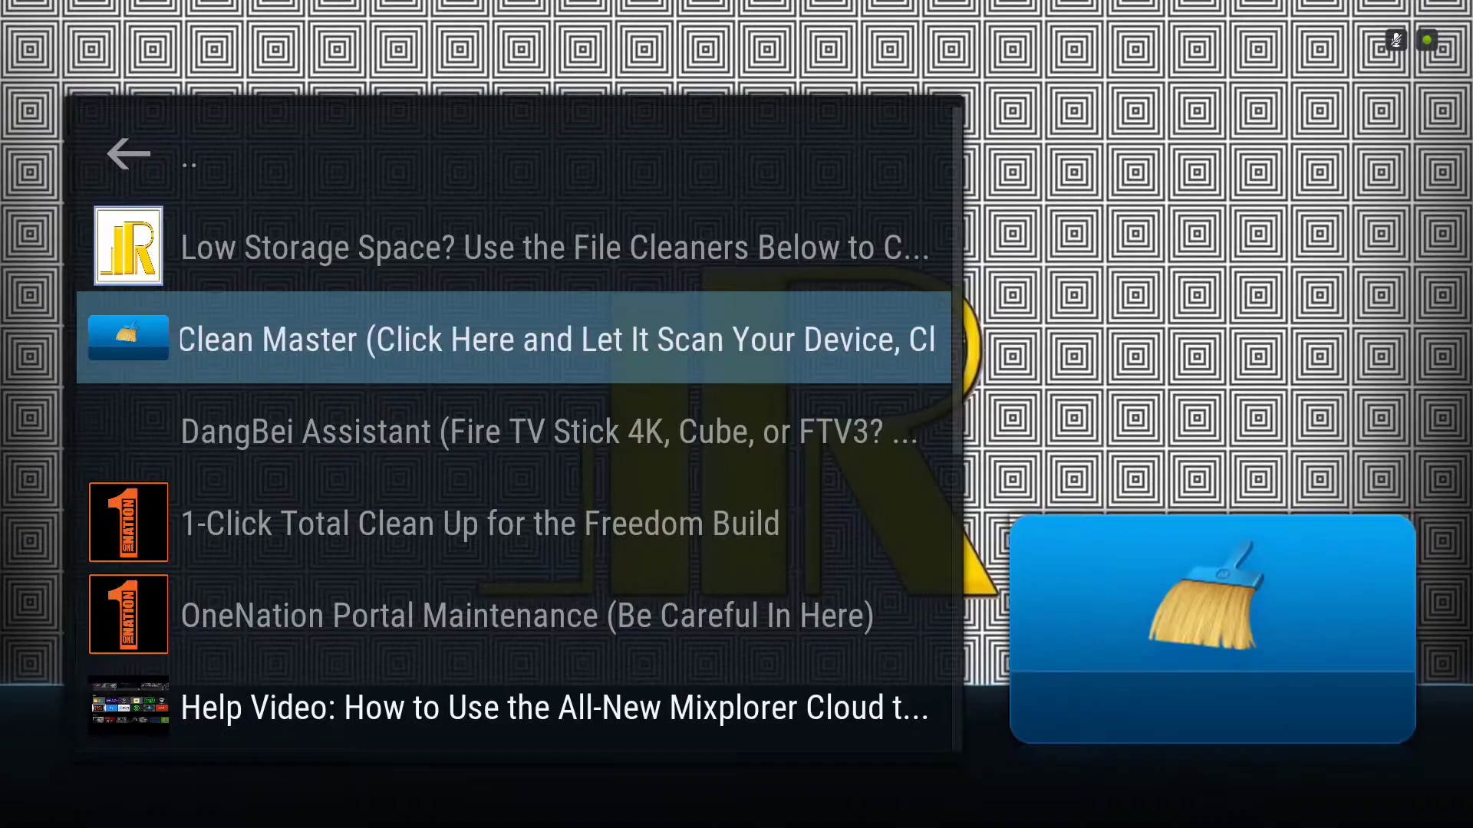
key(Down)
key(Down)
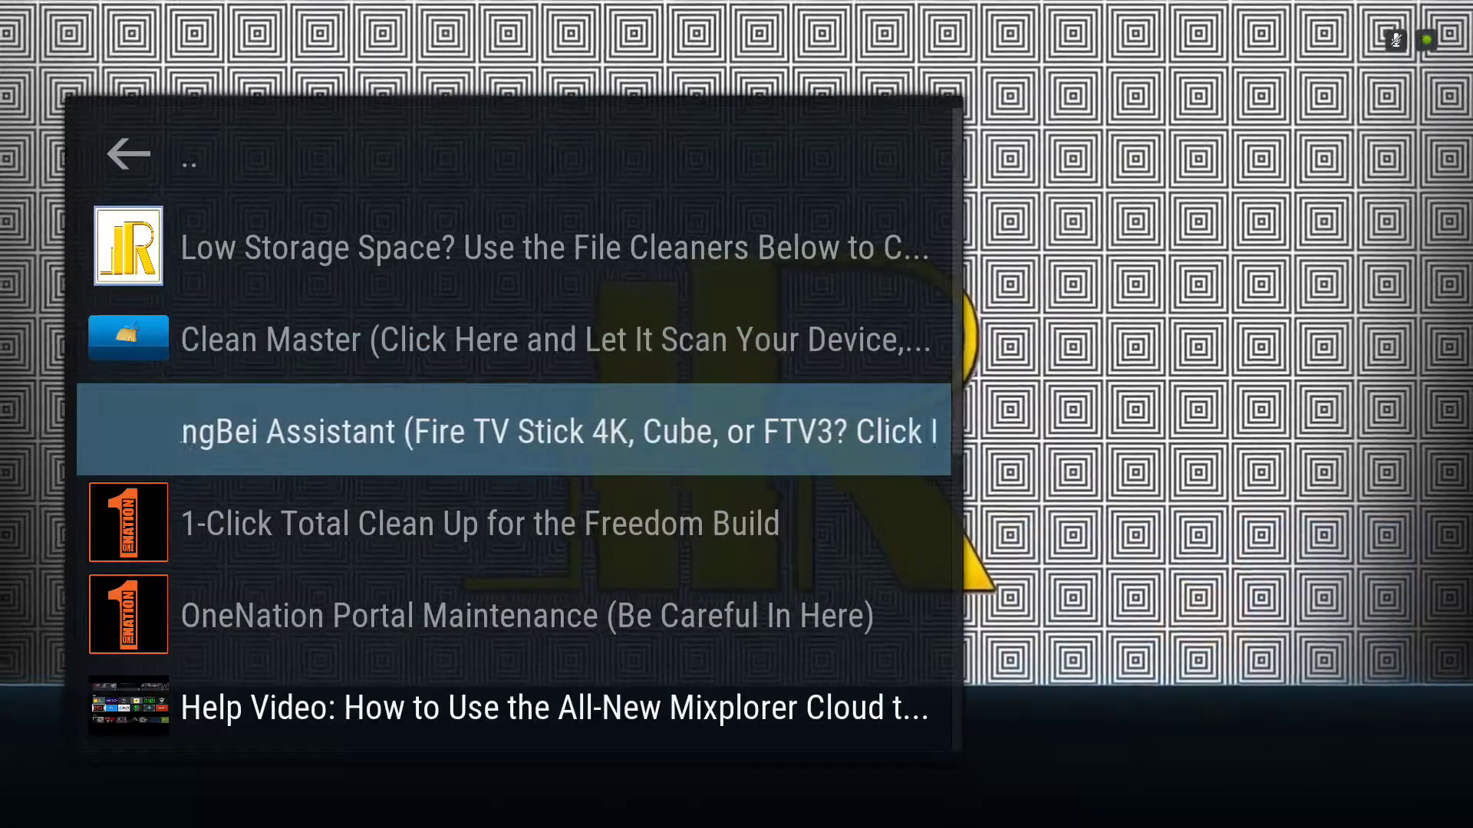
key(Up)
key(Down)
key(Down)
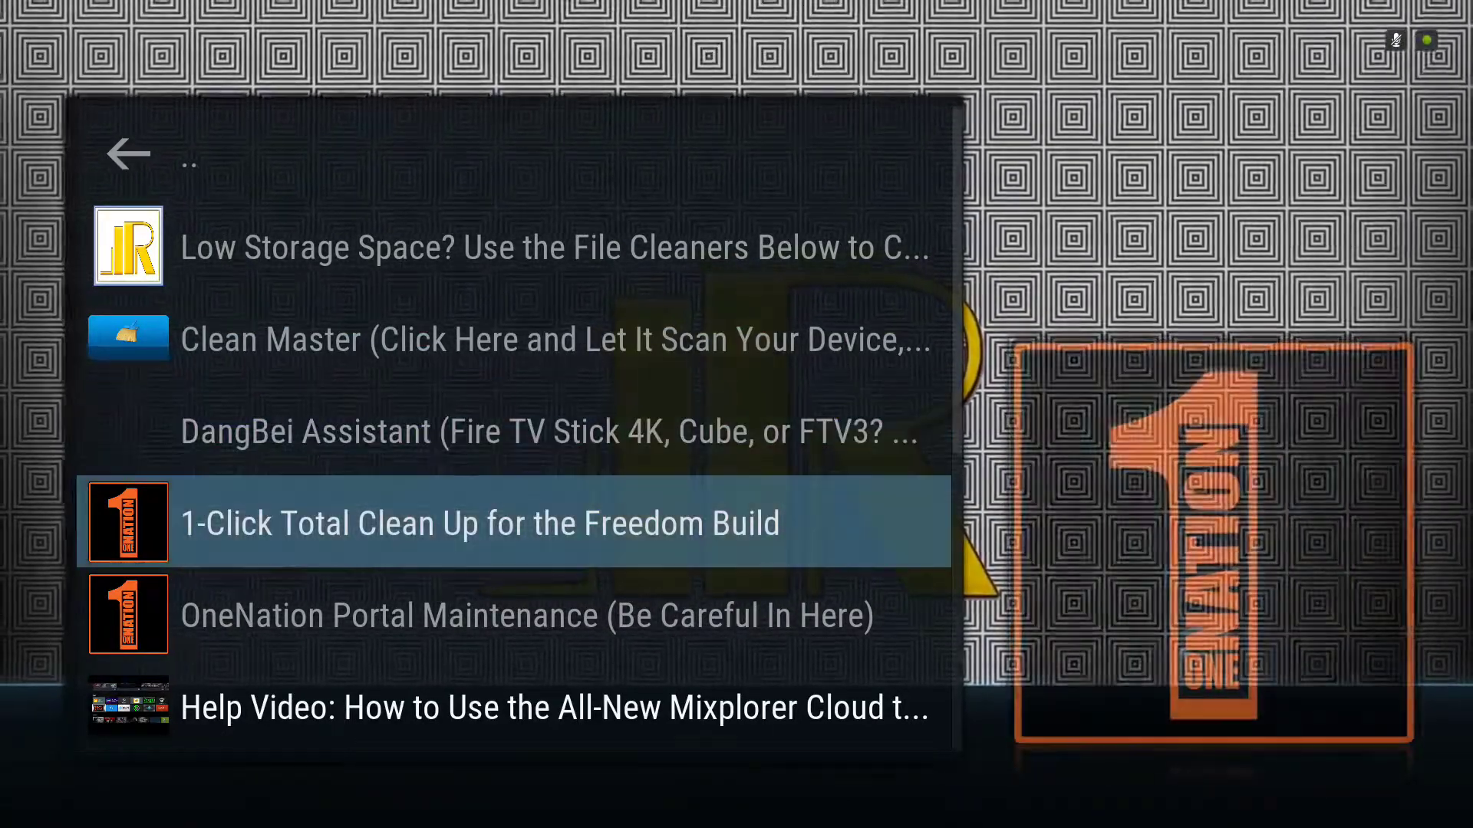
key(Up)
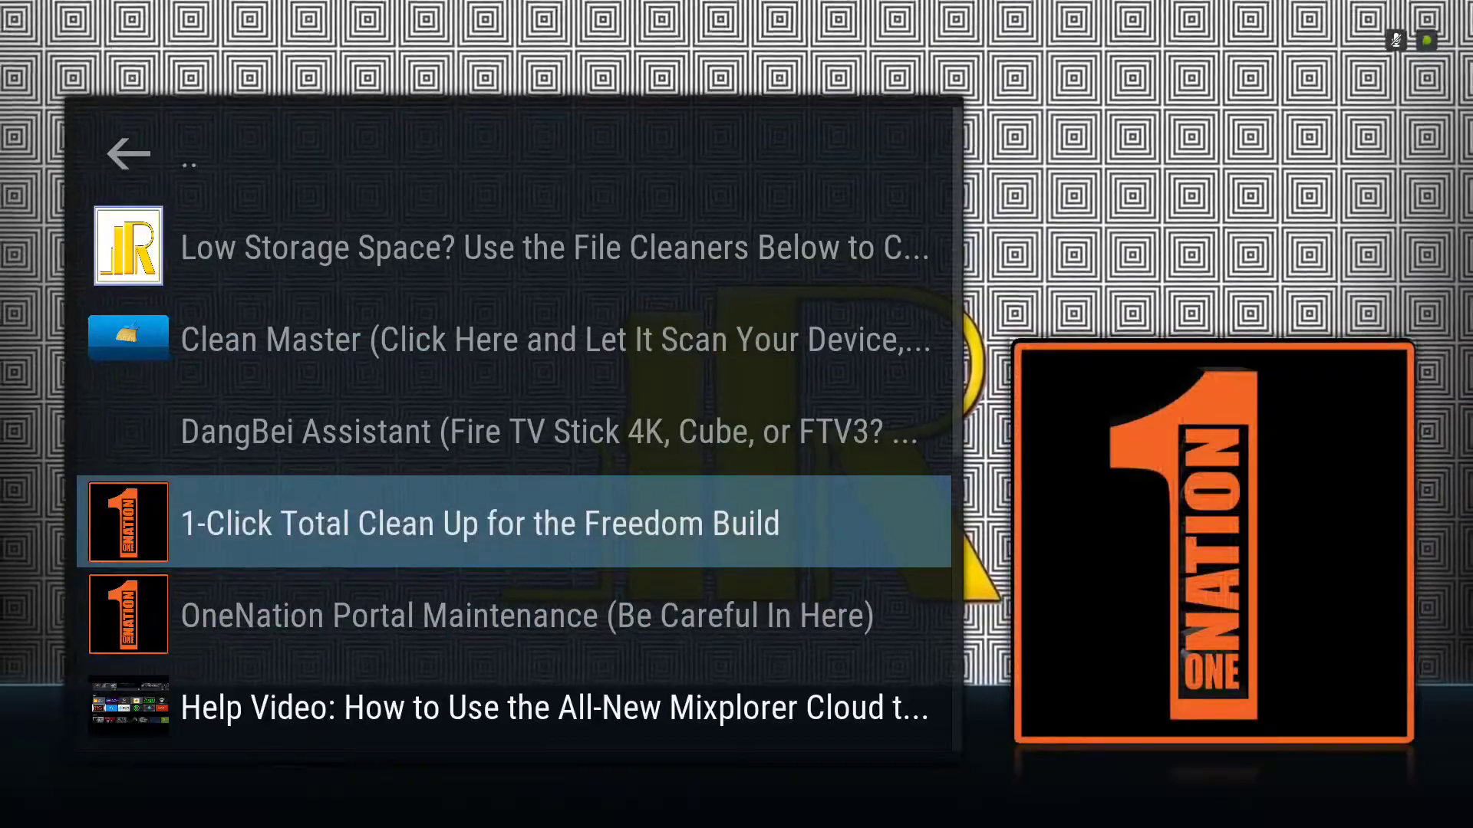
- Scroll through OneNation Portal Maintenance, Task Manager, Easy Uninstaller and App Markets entries
key(Down)
key(Down)
key(Down)
key(Down)
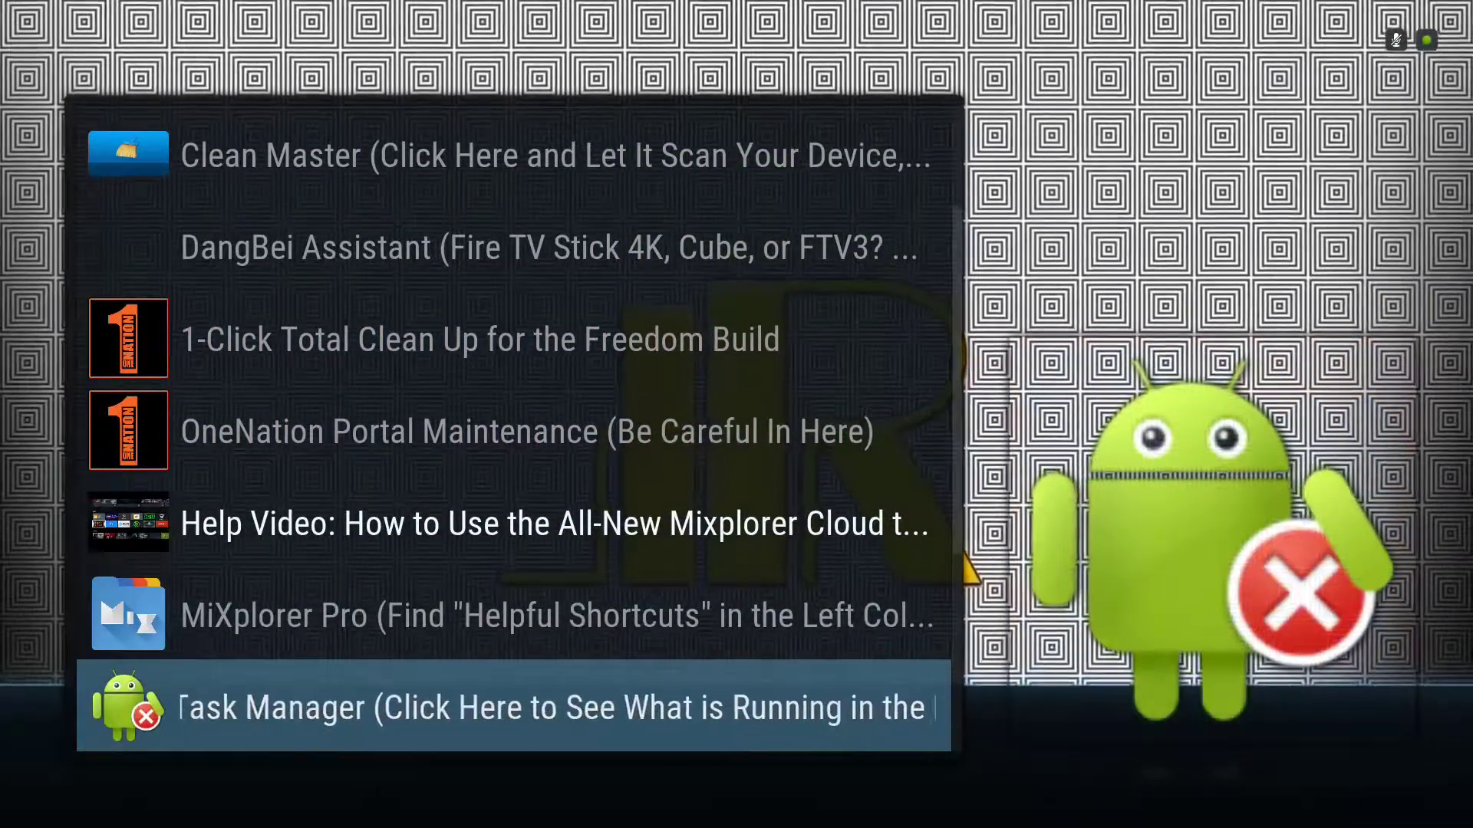
key(Up)
key(Down)
key(Down)
key(Down)
key(Up)
key(Up)
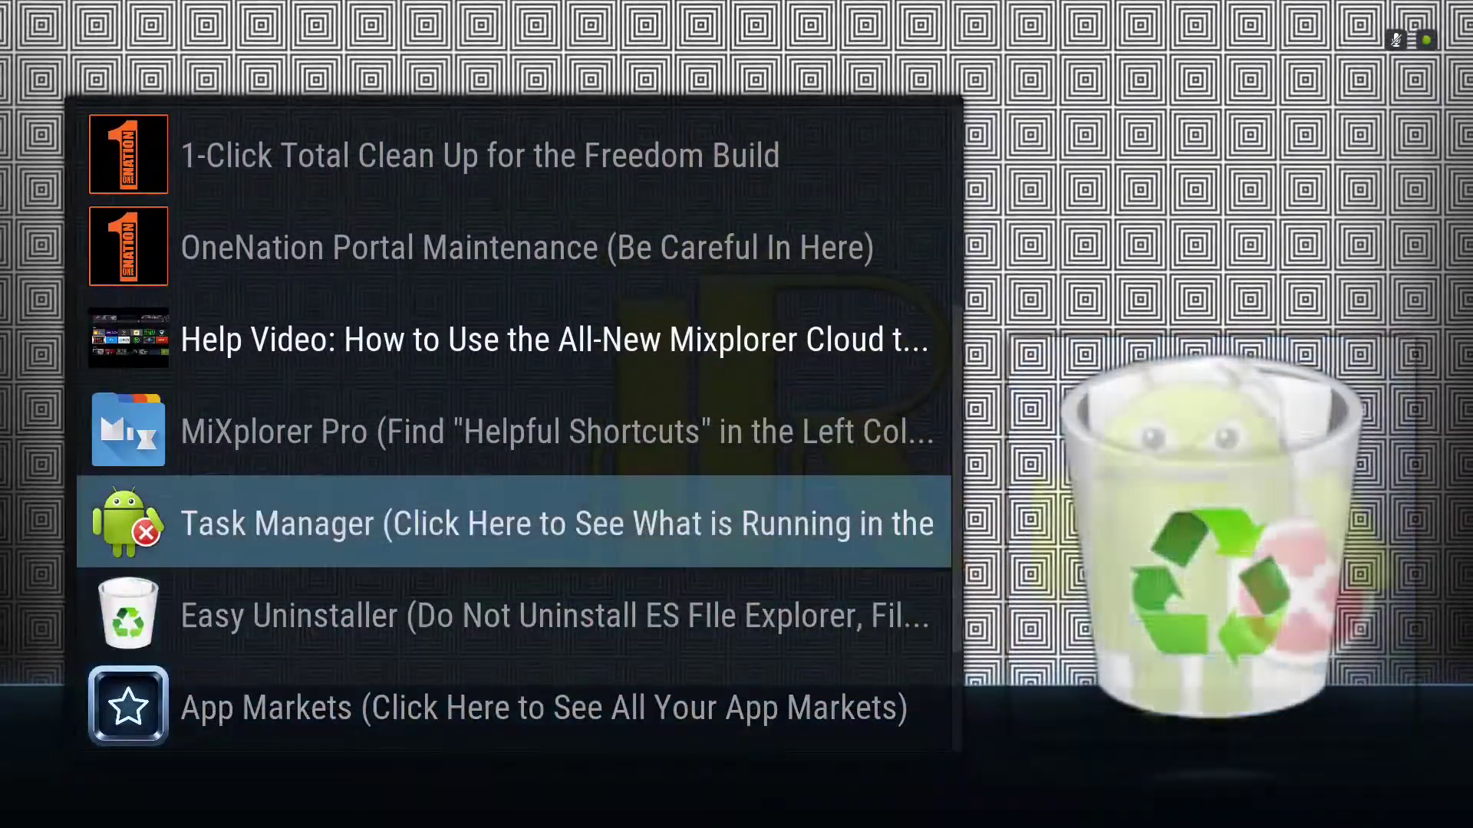
key(Up)
key(Up)
key(Up)
key(Up)
key(Up)
key(Up)
key(Down)
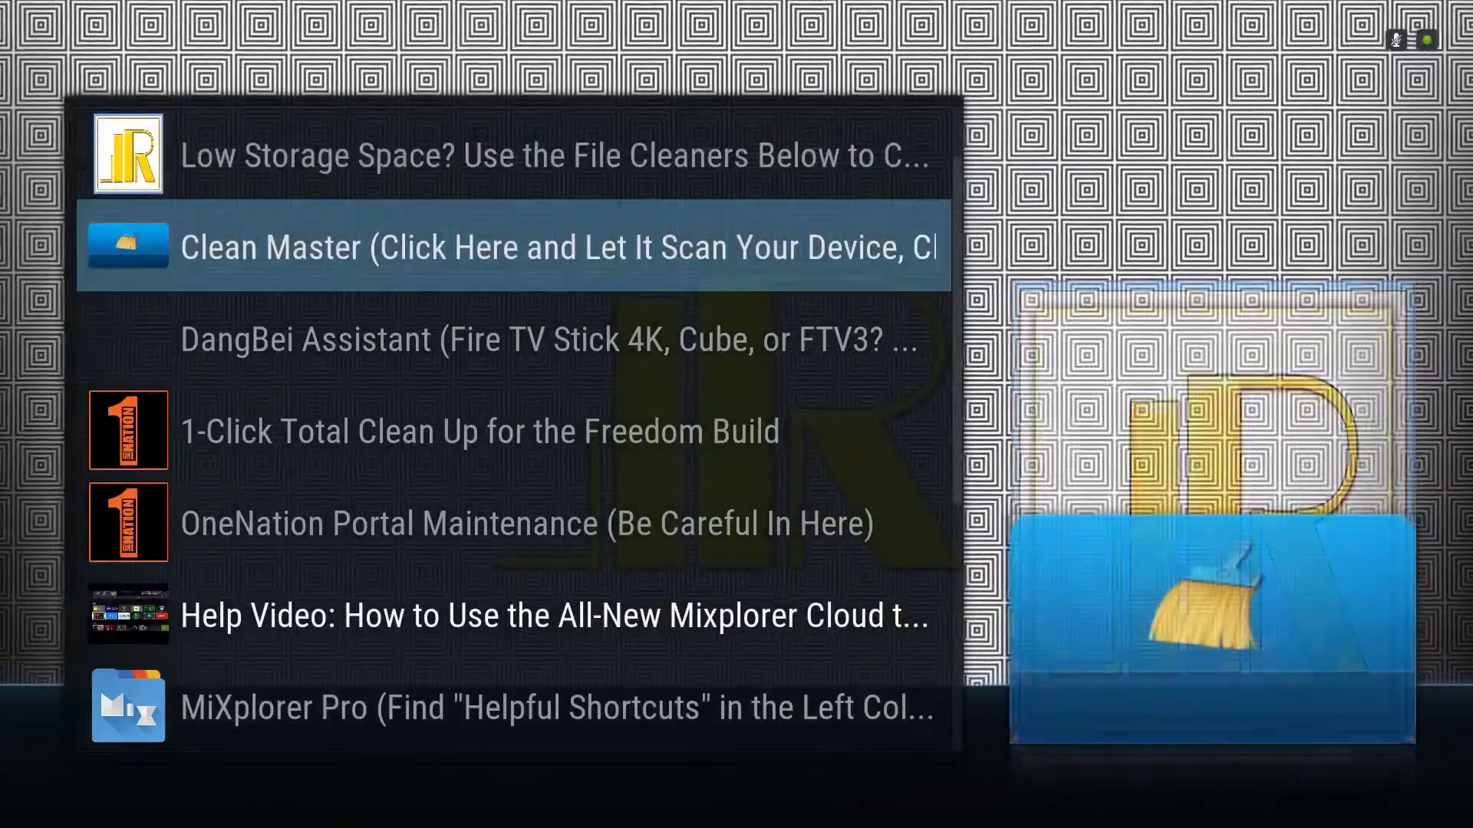
key(Down)
key(Down)
key(Down)
key(Down)
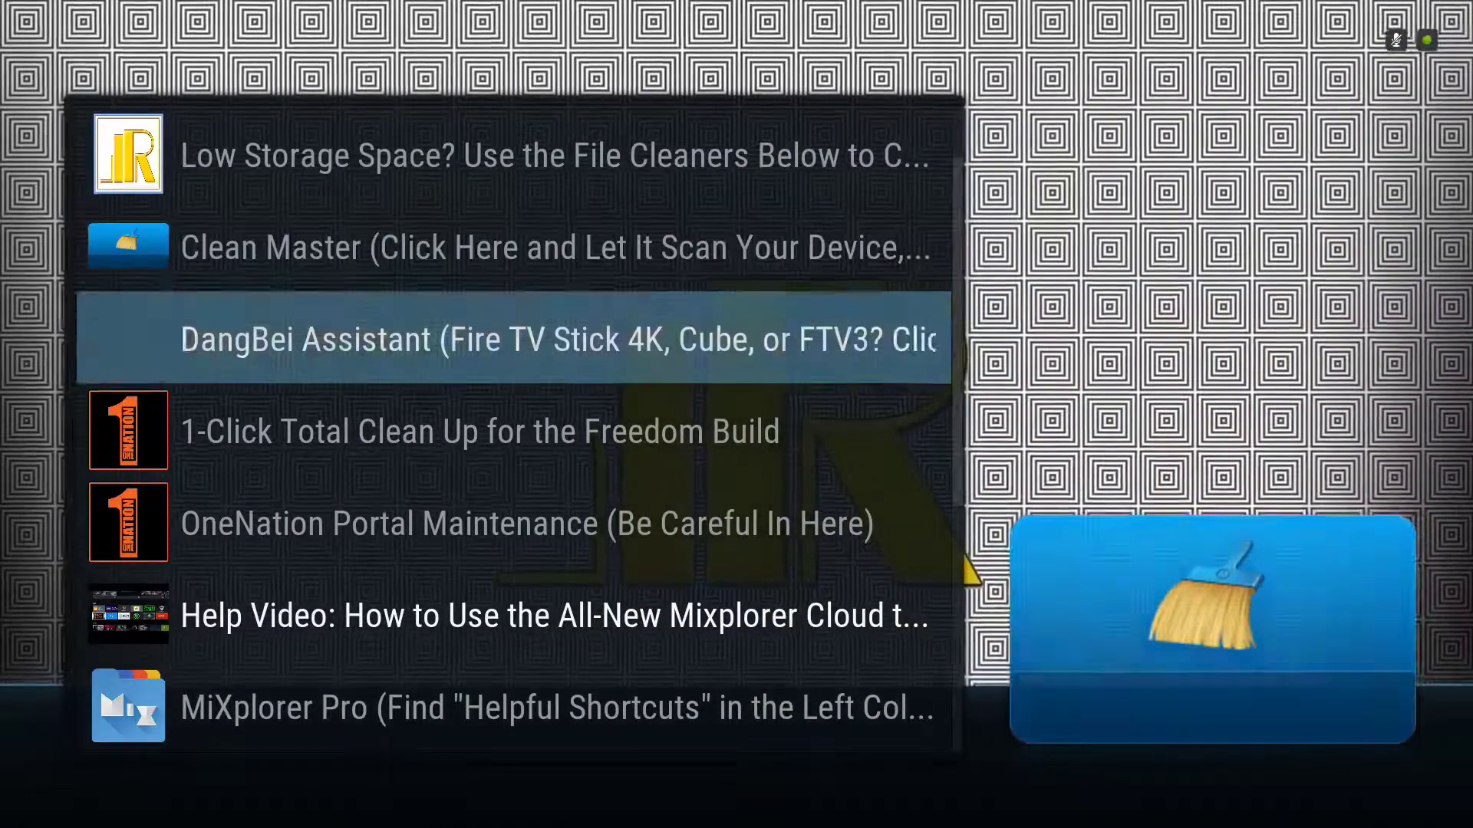
key(Up)
key(Up)
key(Up)
key(Up)
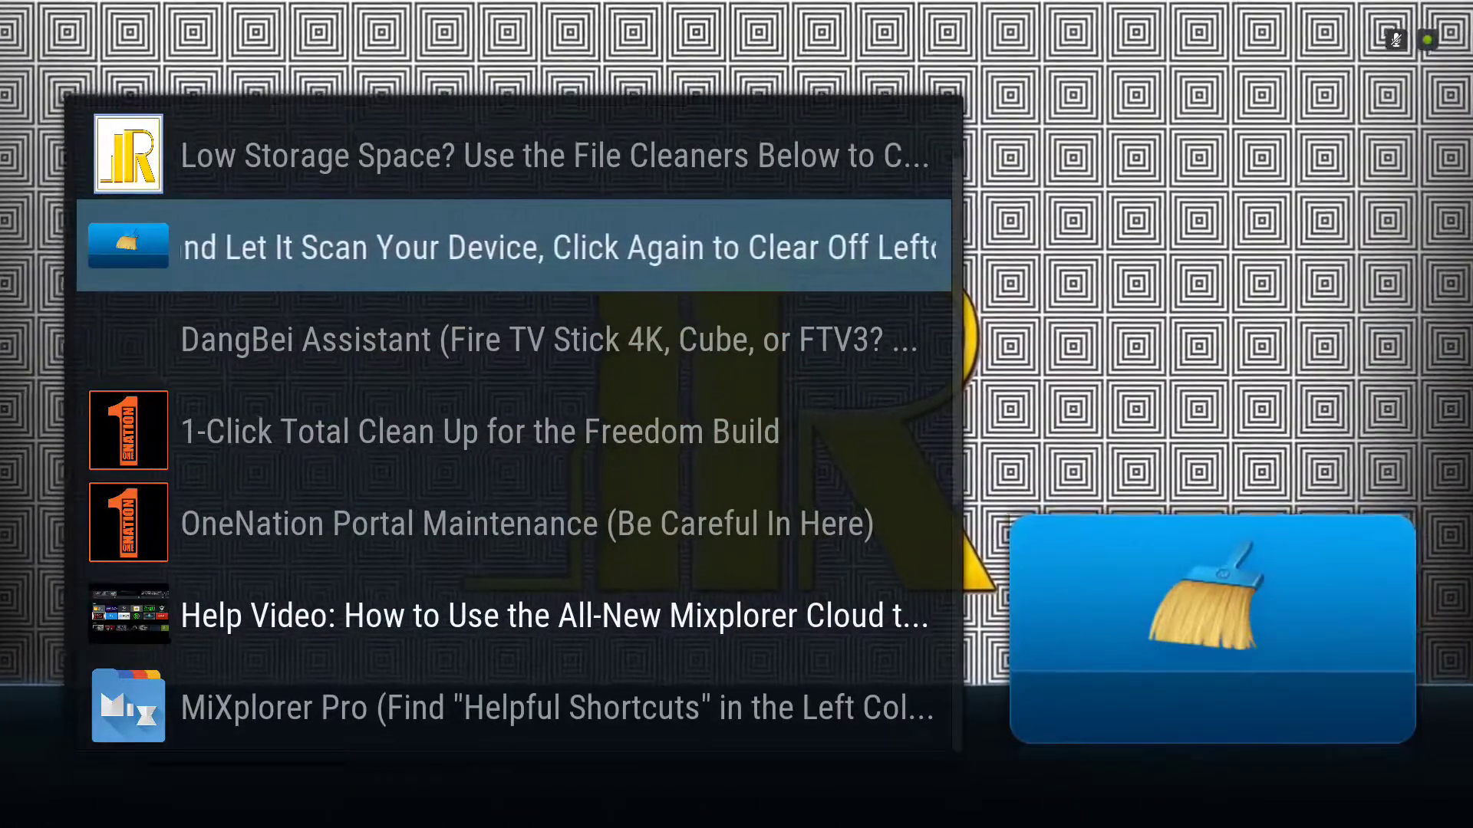
key(Down)
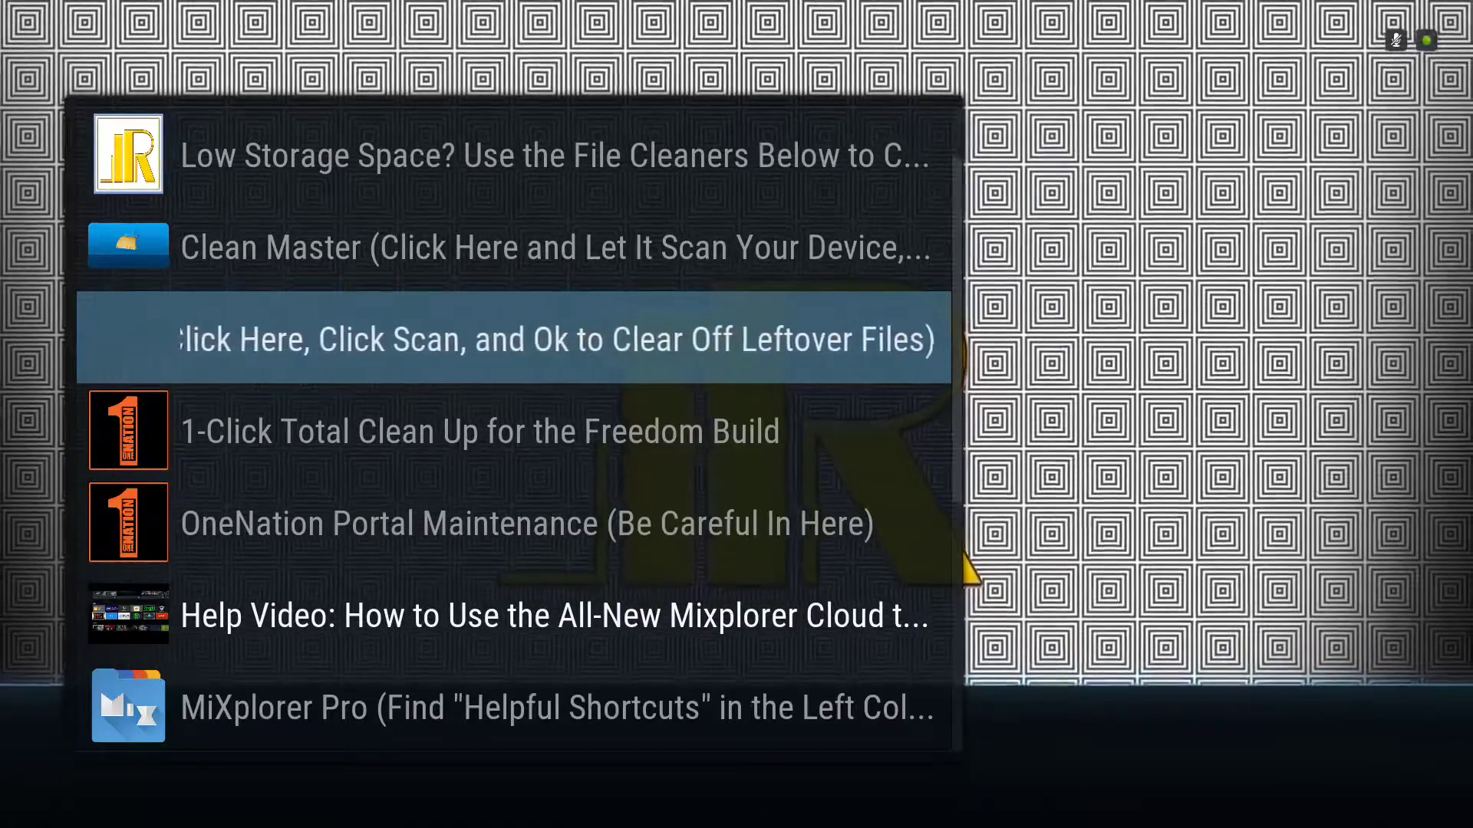
- Revisit Clean Master, DangBei Assistant and Task Manager, then return to the Programs home menu
click(506, 244)
key(Down)
key(Up)
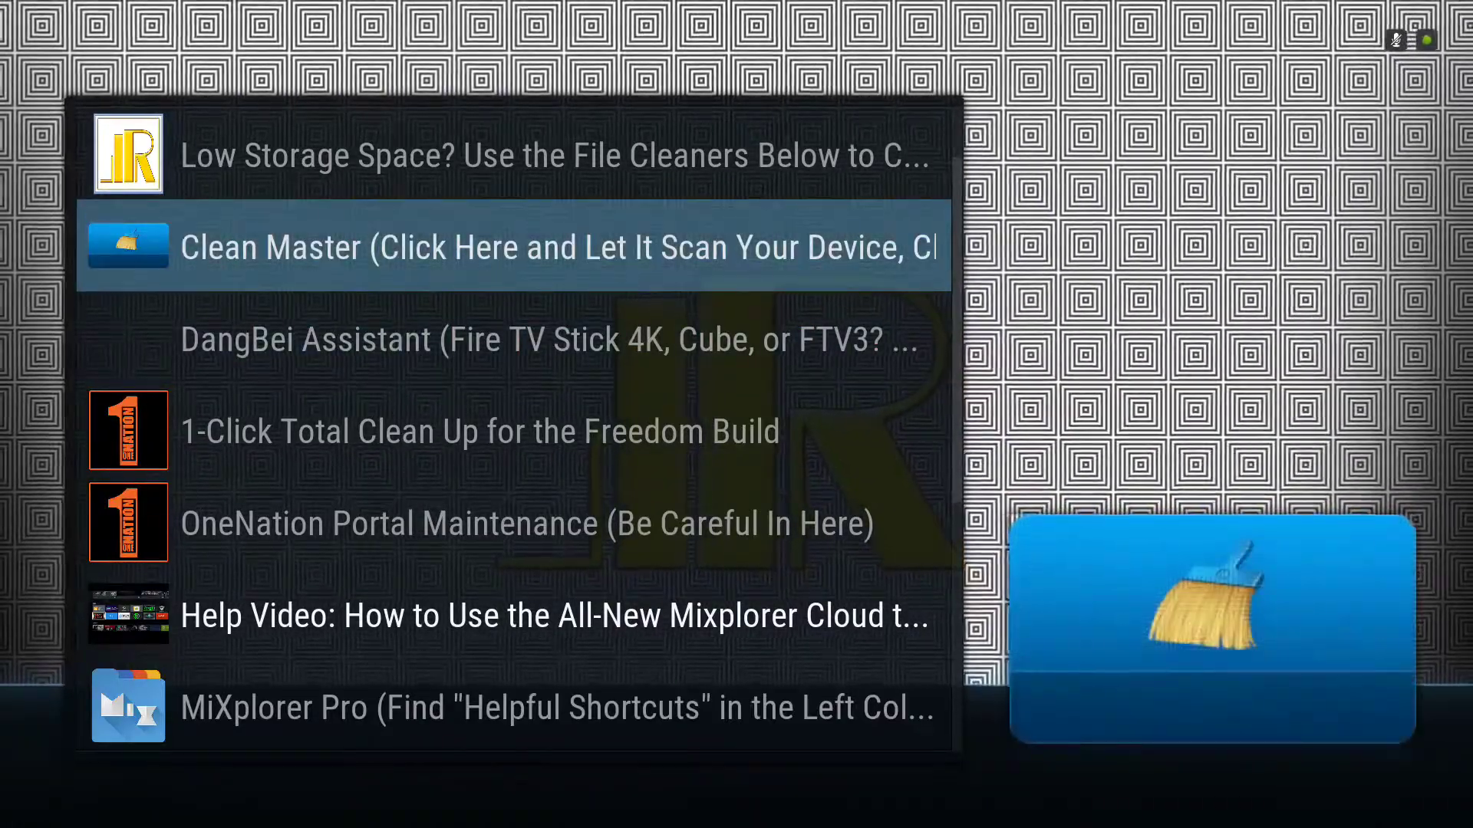
key(Down)
key(Down)
key(Down)
key(Down)
key(Down)
key(Down)
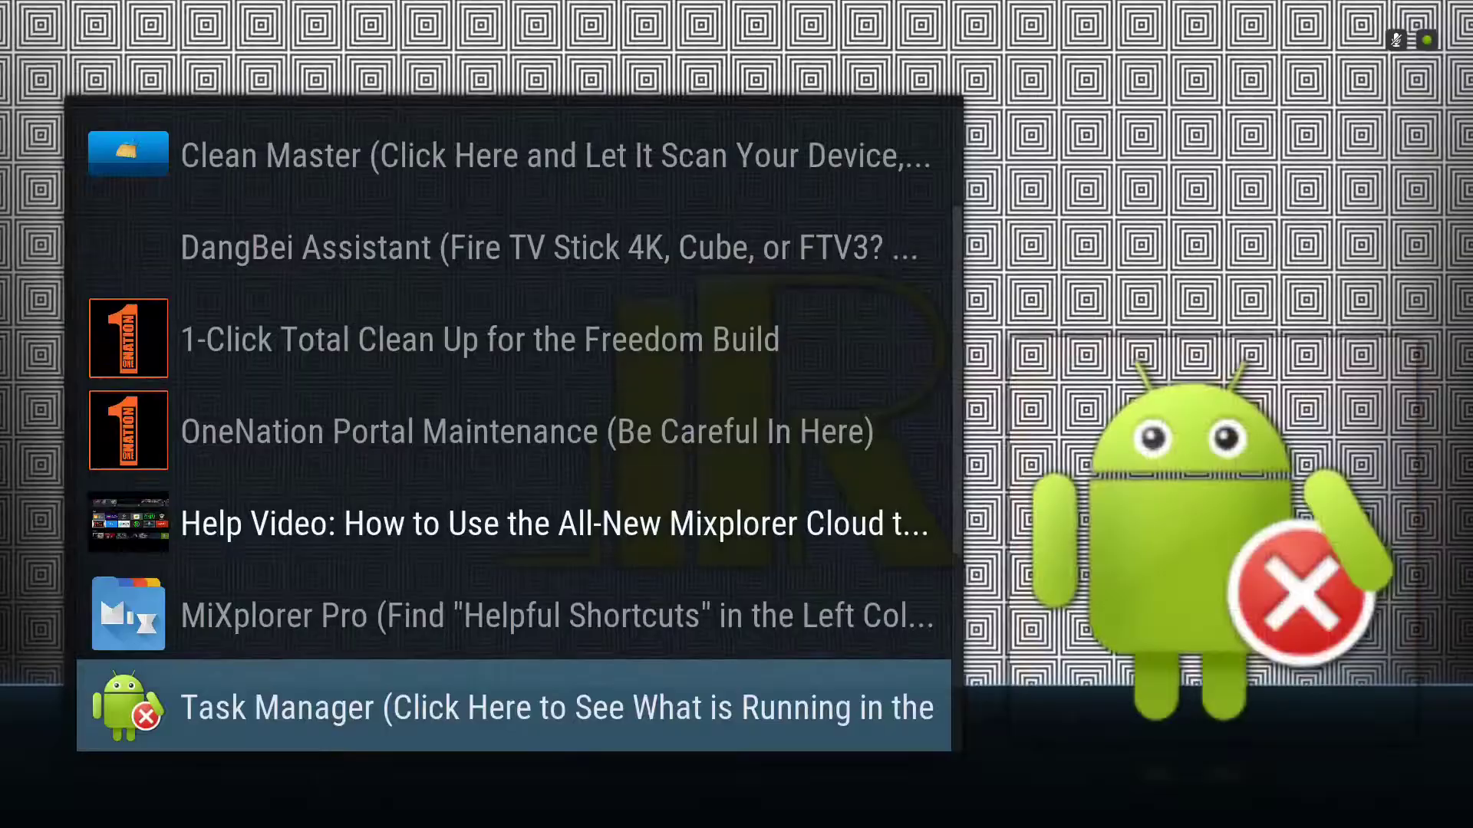
key(Up)
key(Return)
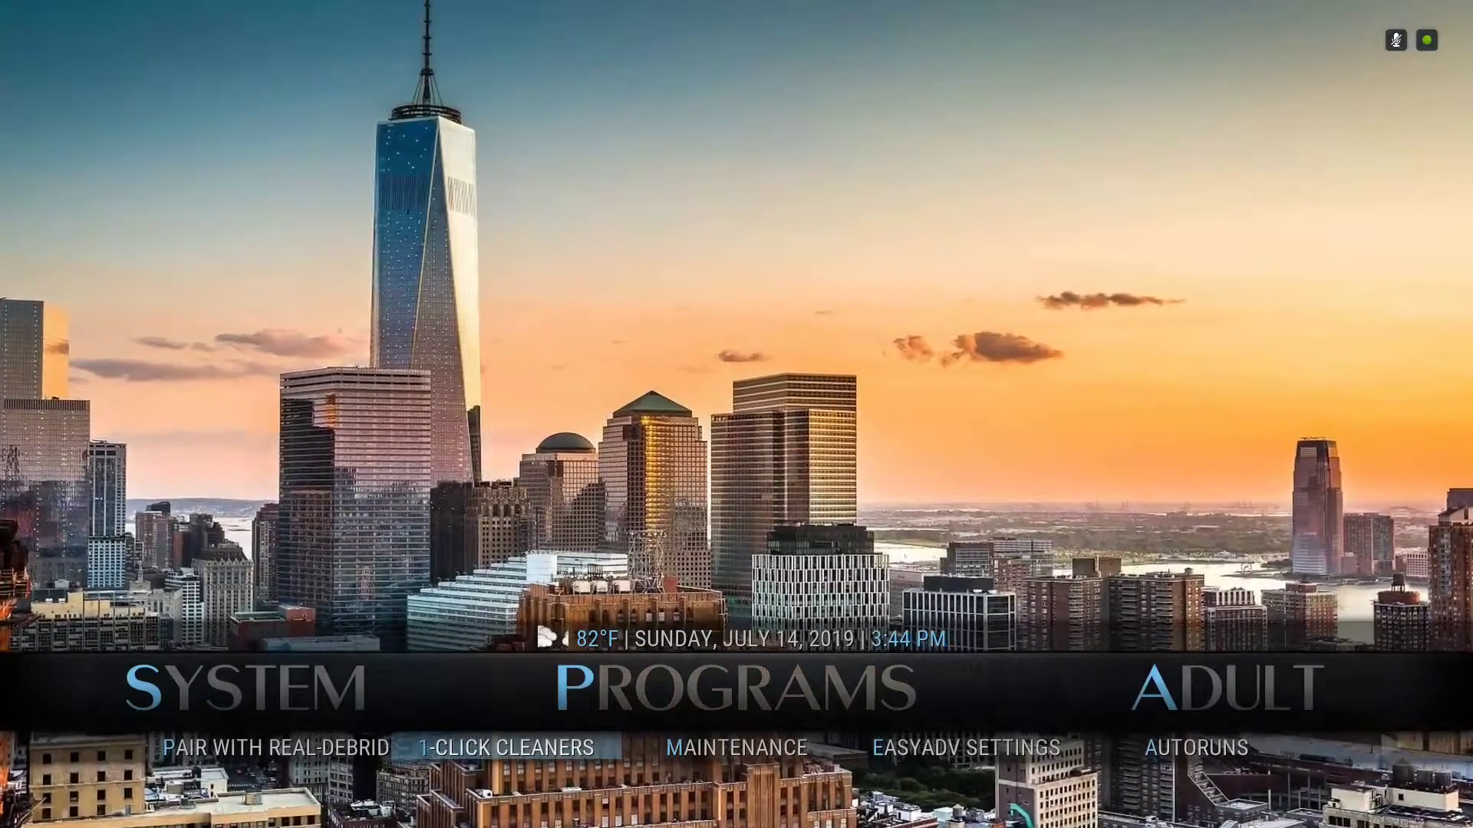
- Navigate the Kodi home menu from Programs to the LMIR CLOUD DRIVES entry
key(Right)
key(Left)
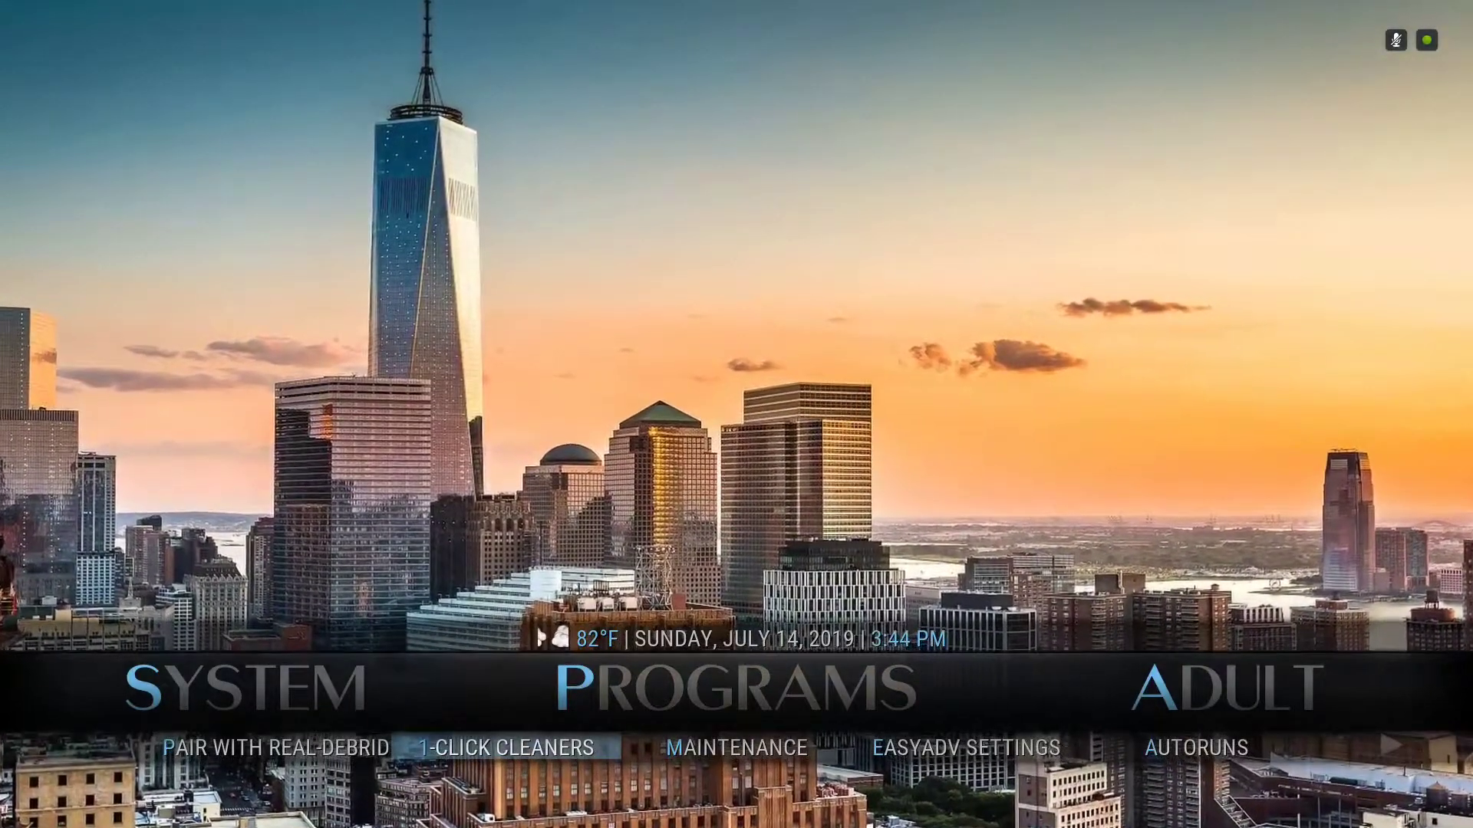
key(Up)
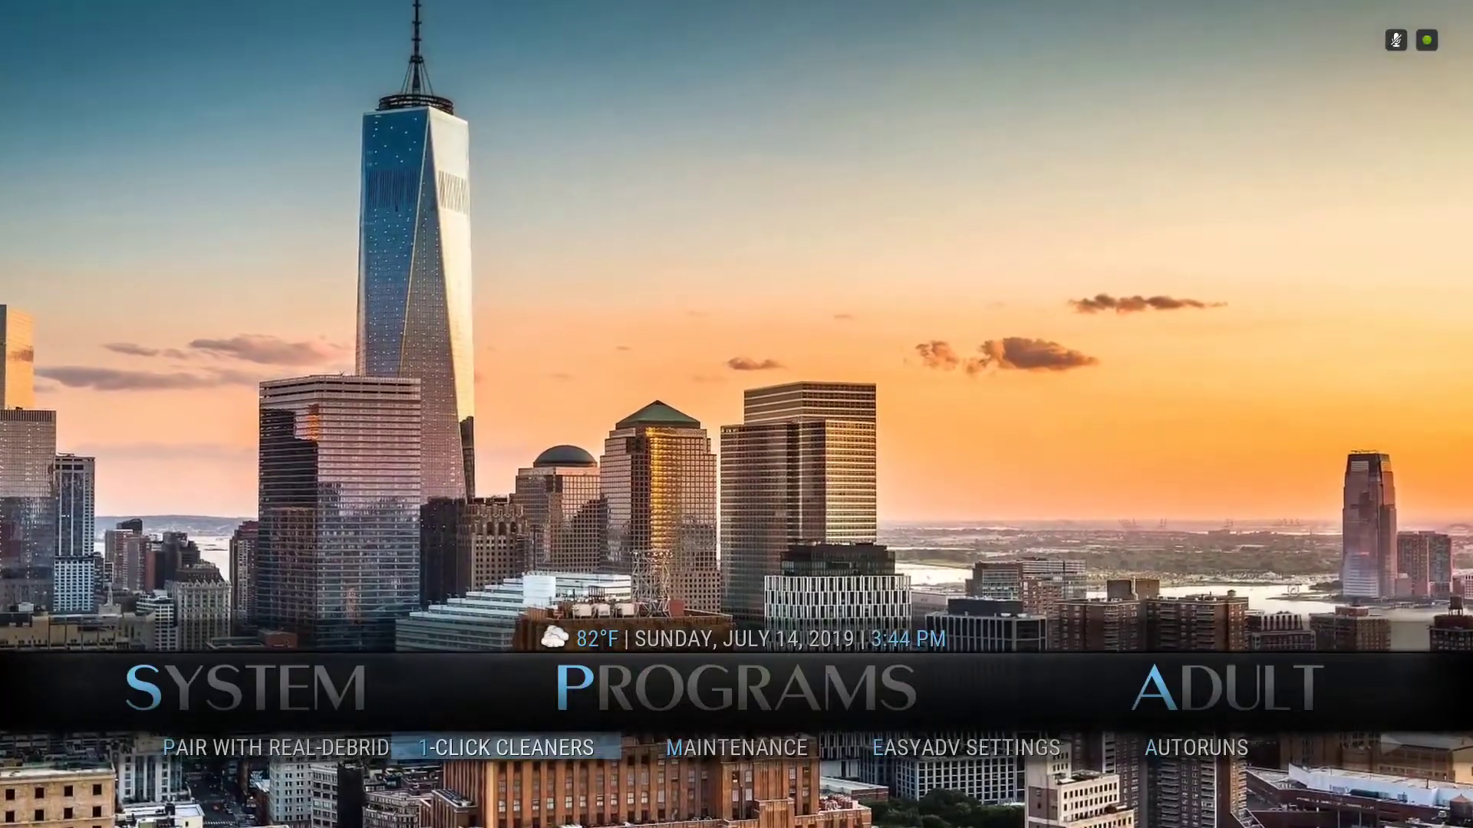
key(Right)
key(Right)
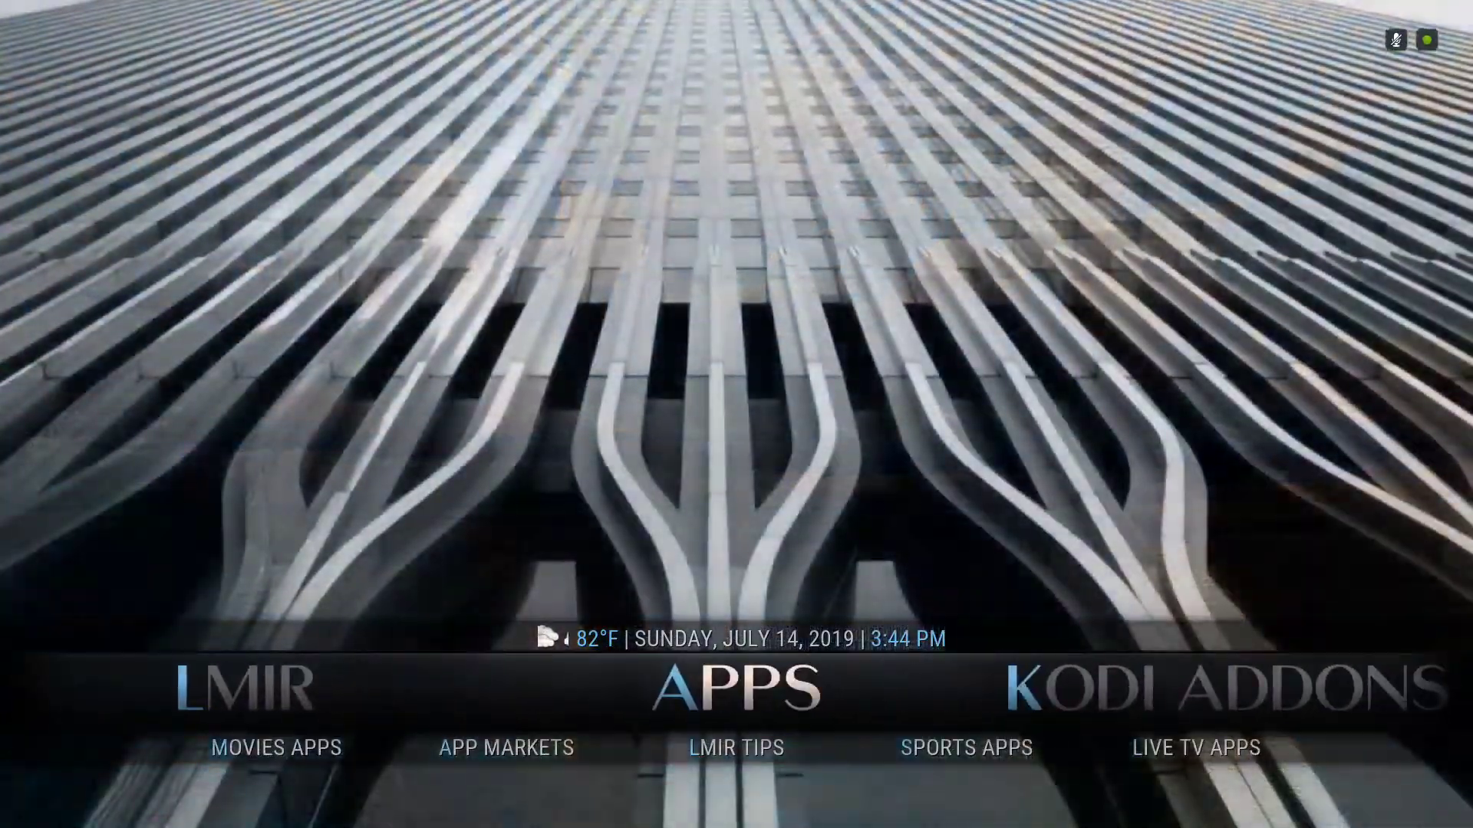
key(Right)
key(Left)
key(Left)
key(Left)
key(Right)
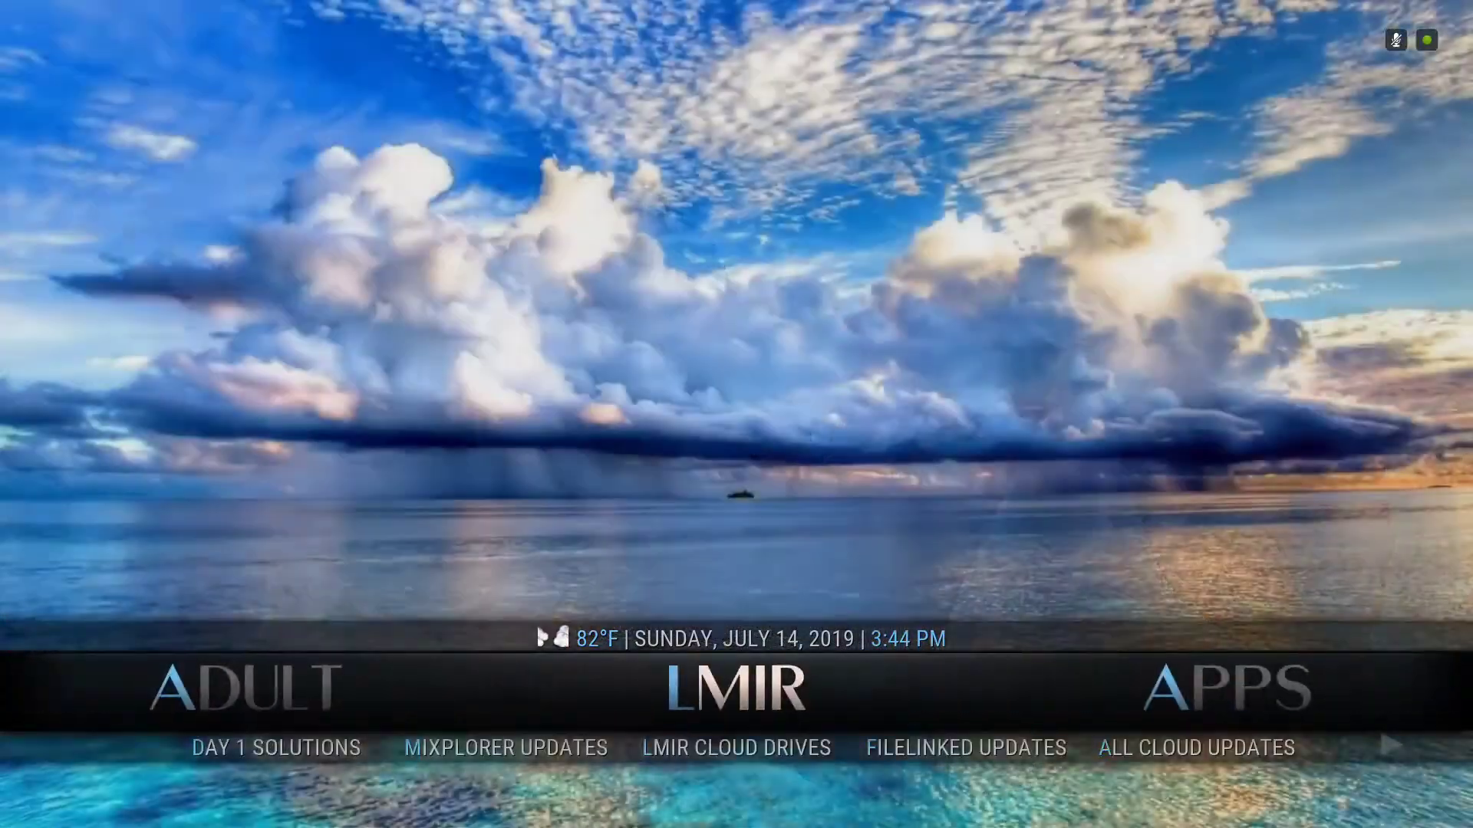
key(Down)
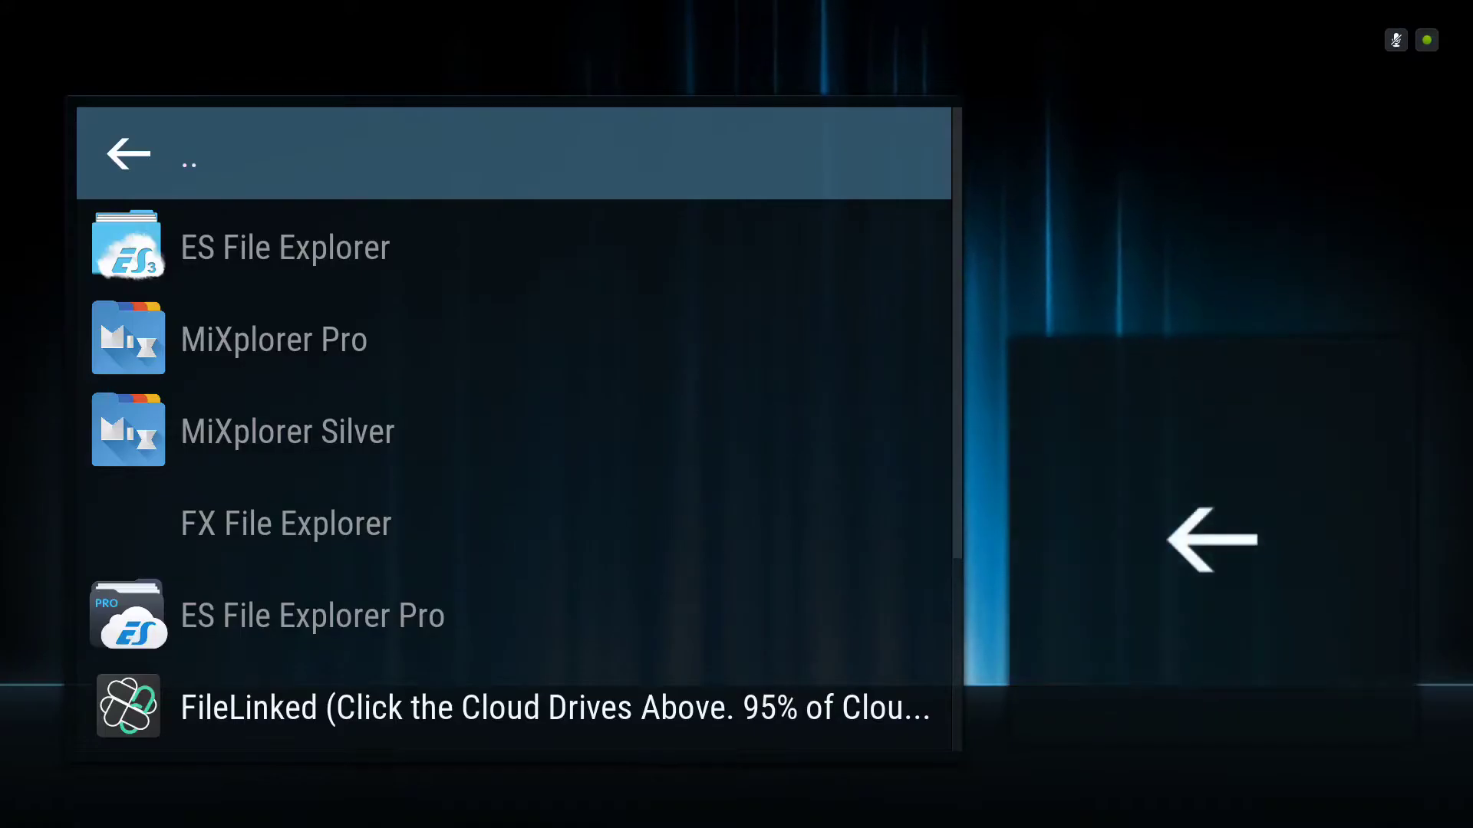
- Open the LMIR Cloud Drives list and launch MiXplorer Pro to its Cloud page
key(Down)
key(Down)
key(Down)
key(Up)
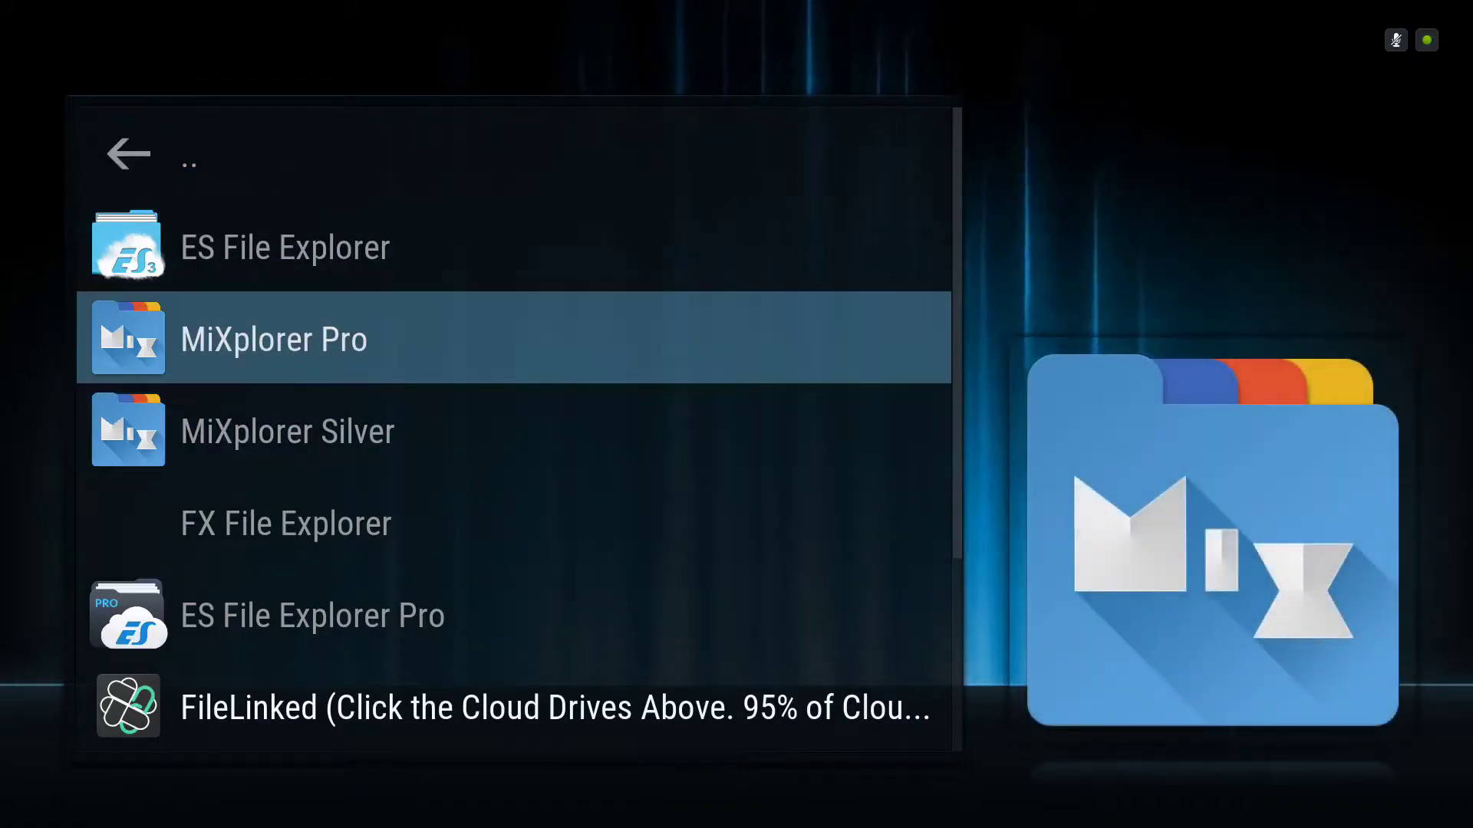
key(Return)
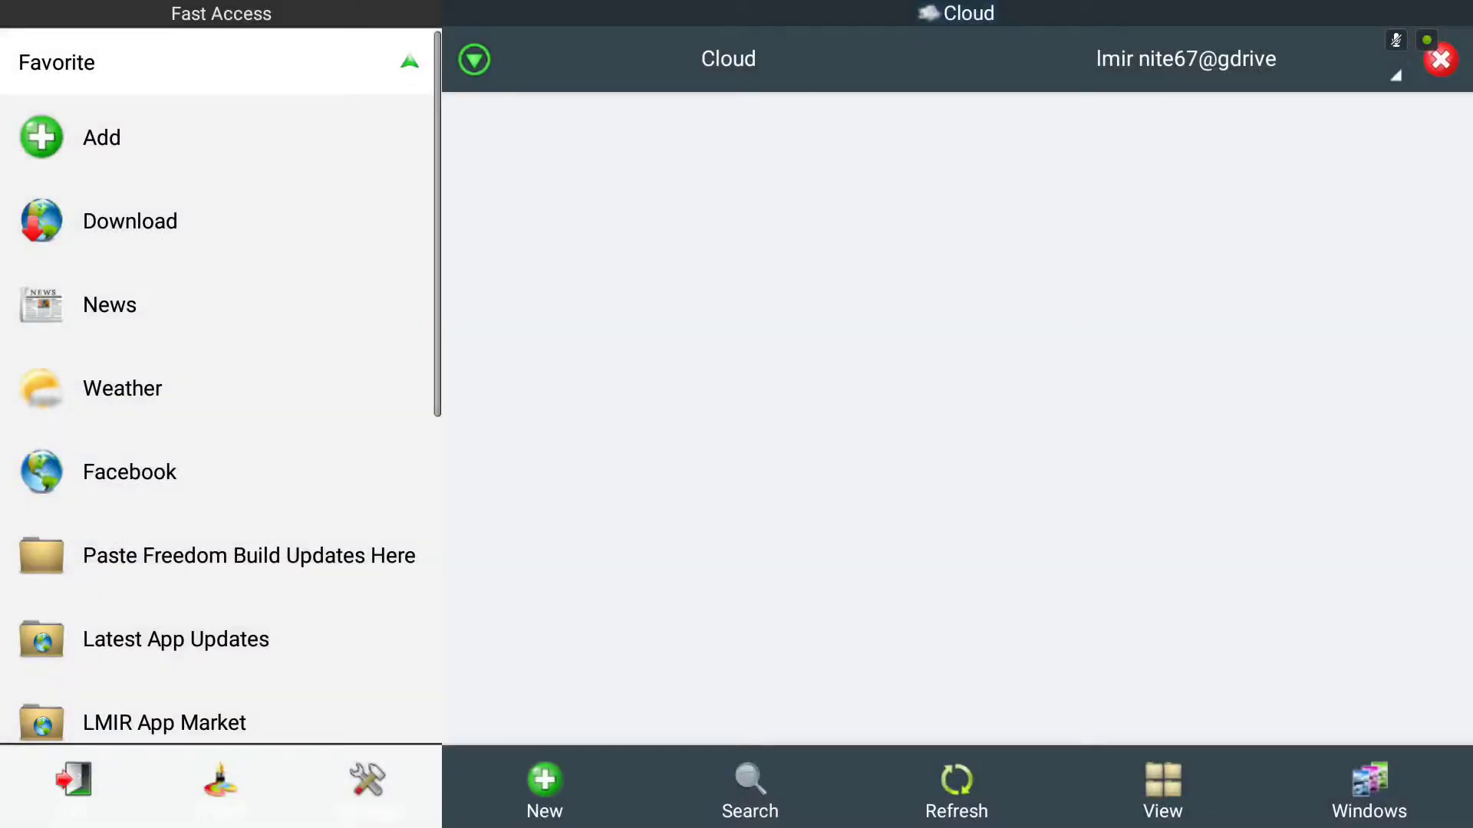
- Open the 'Low Storage Space, Click Here' cloud folder
key(Up)
key(Up)
key(Up)
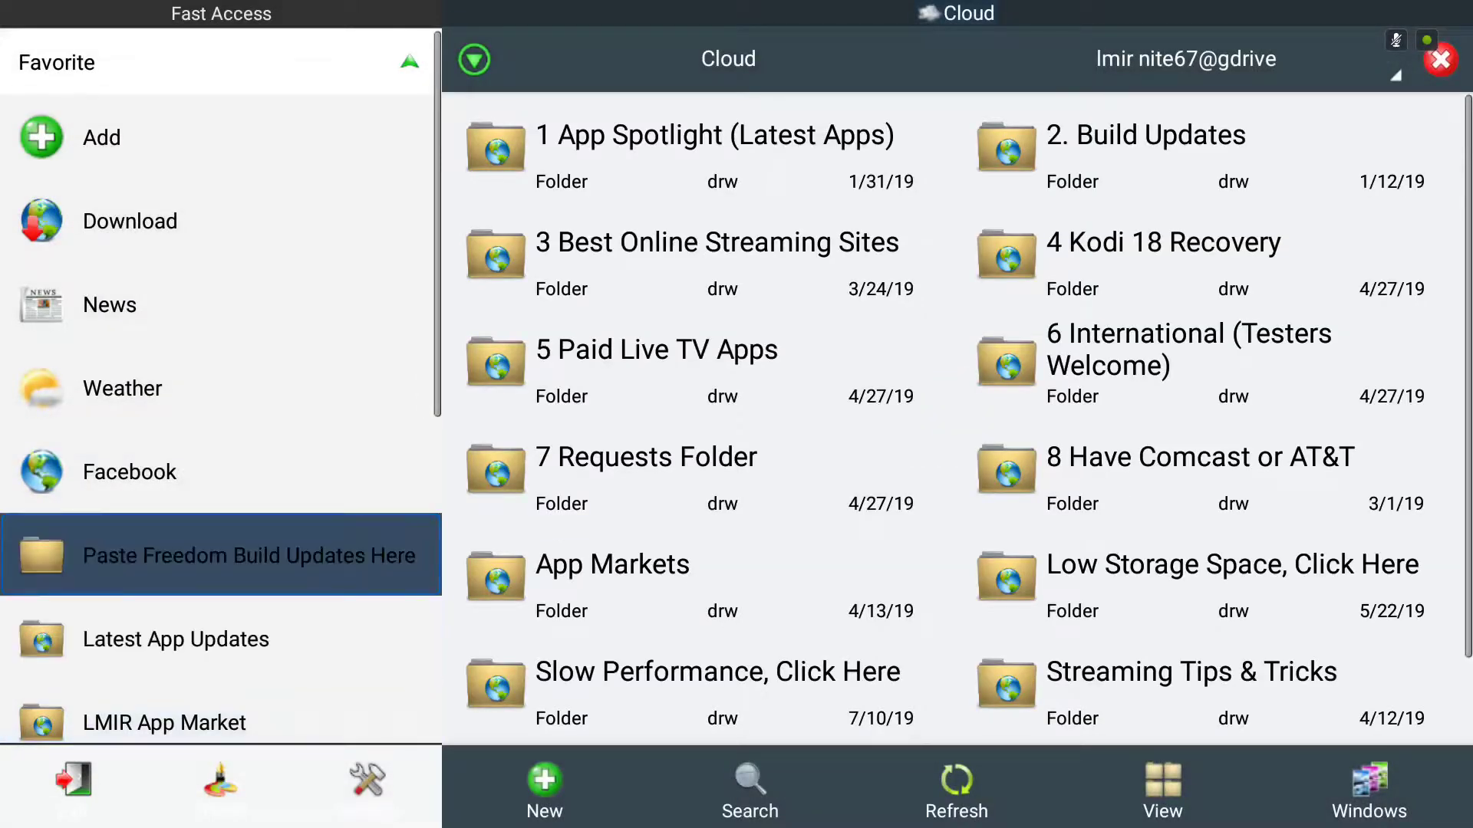
key(Right)
key(Right)
key(Up)
key(Right)
key(Down)
key(Down)
key(Down)
key(Down)
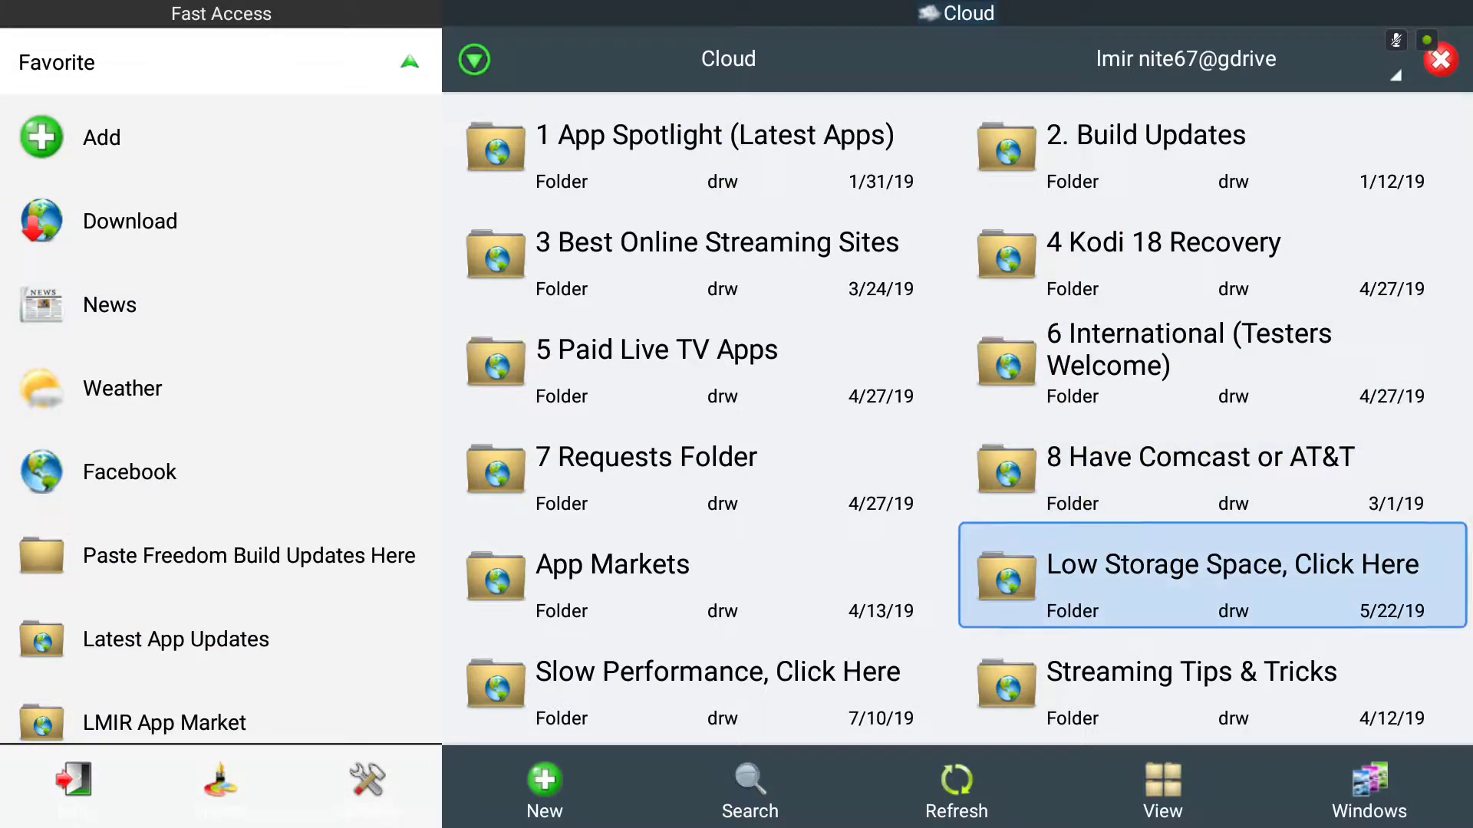
key(Up)
key(Down)
key(Left)
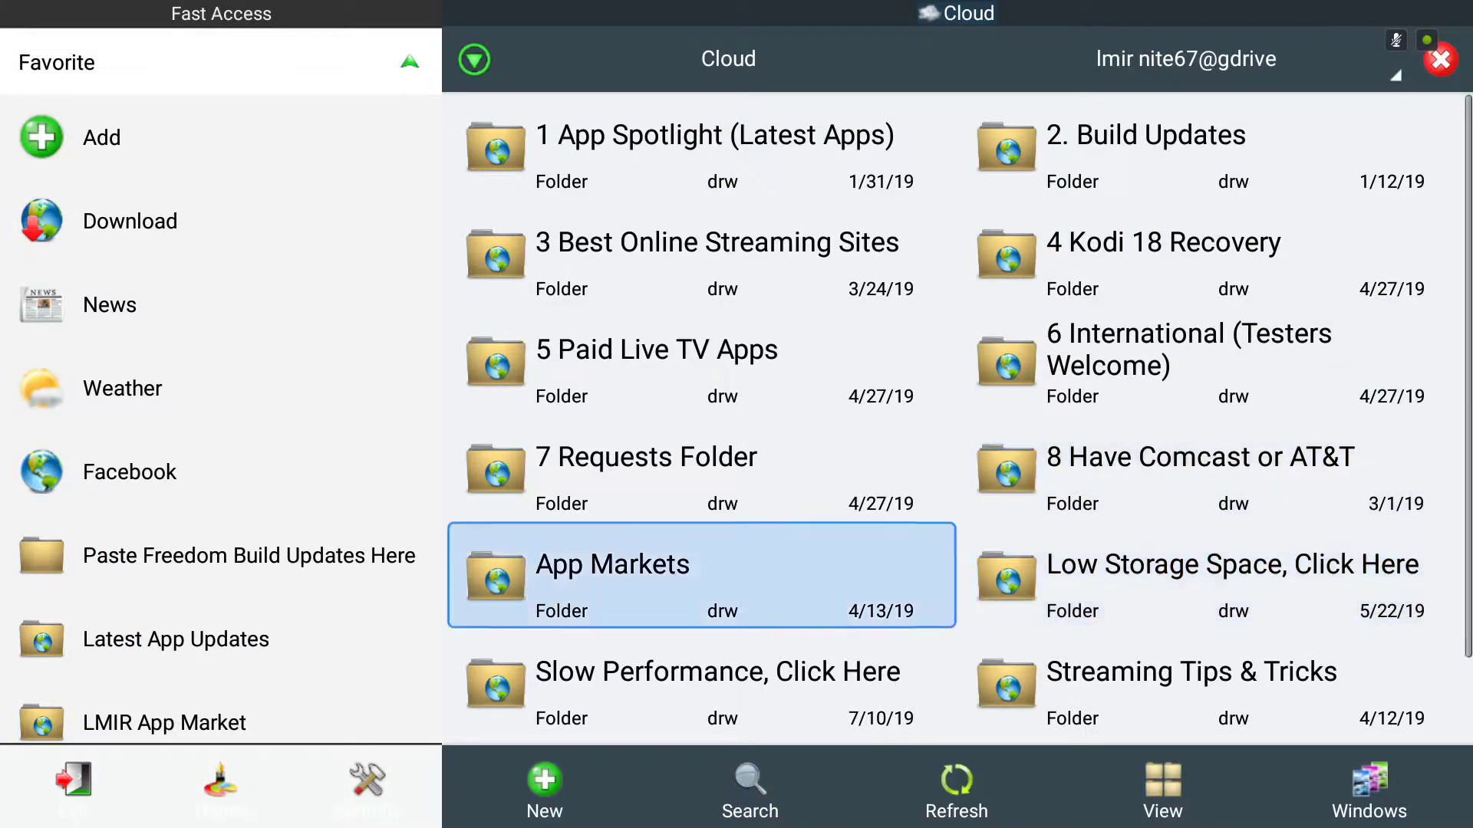
key(Right)
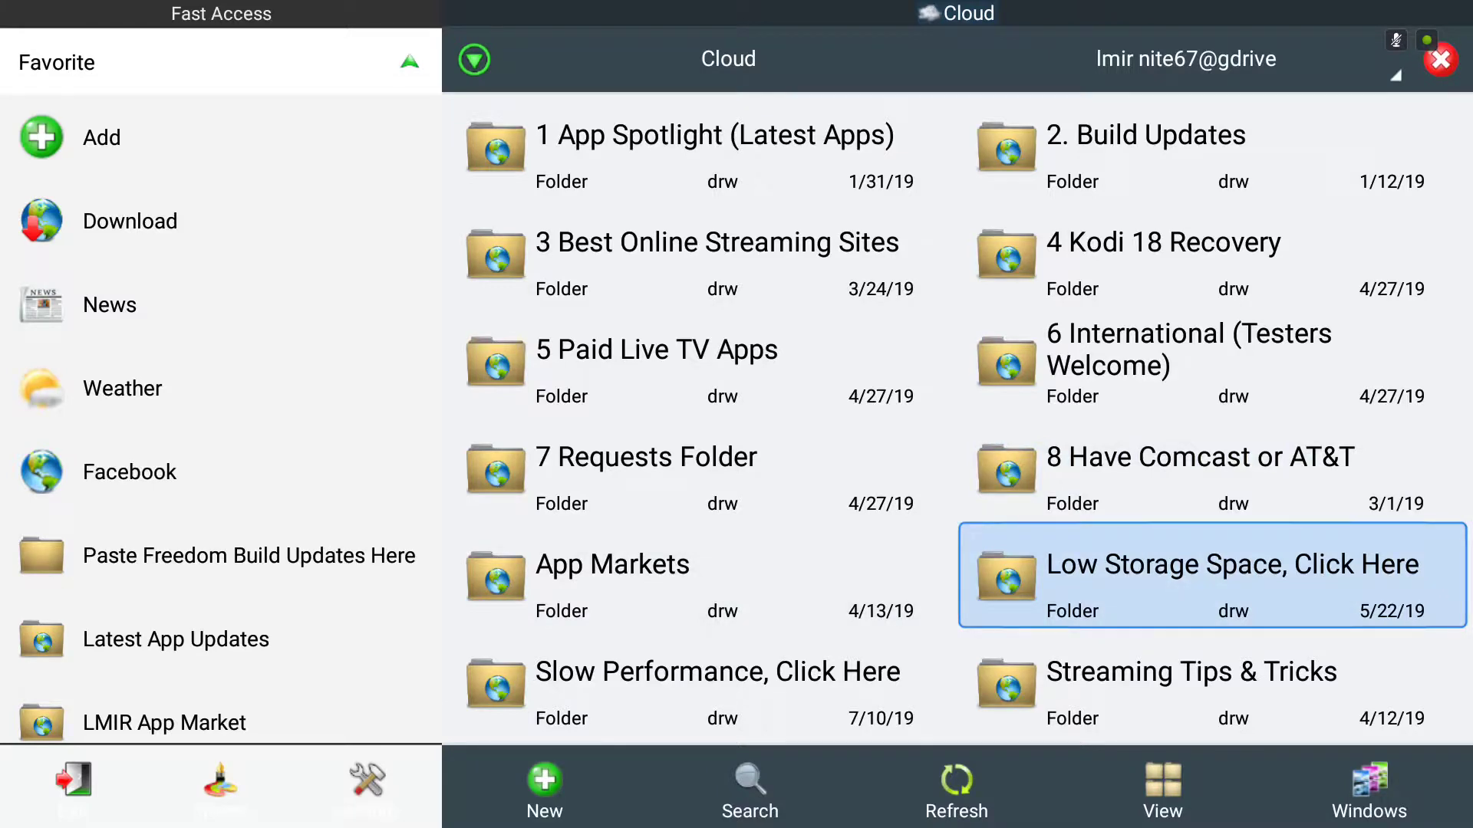
key(Down)
key(Up)
key(Return)
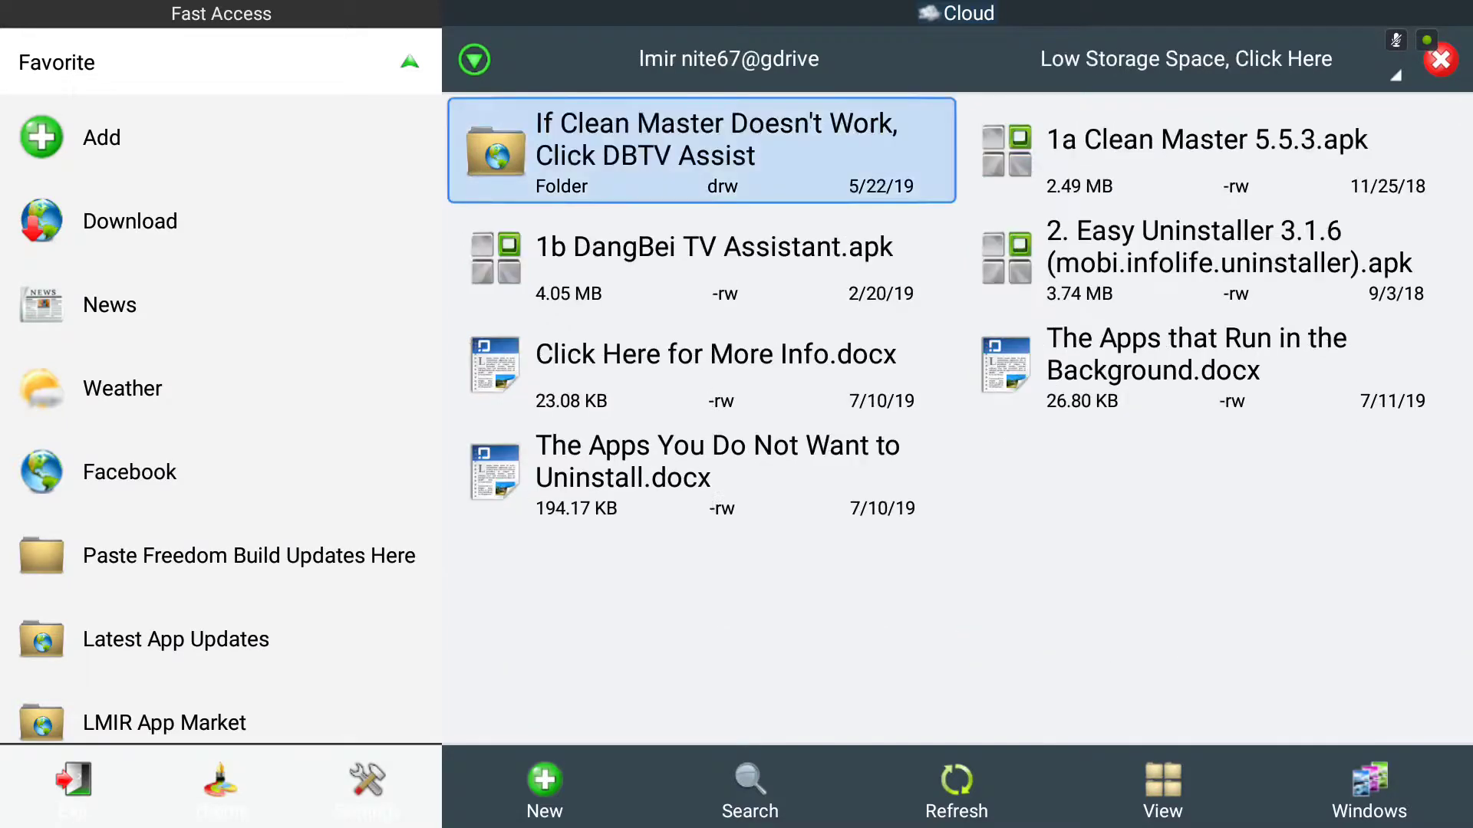
- Look over the Clean Master 5.5.3 and DangBei TV Assistant installers inside it
key(Down)
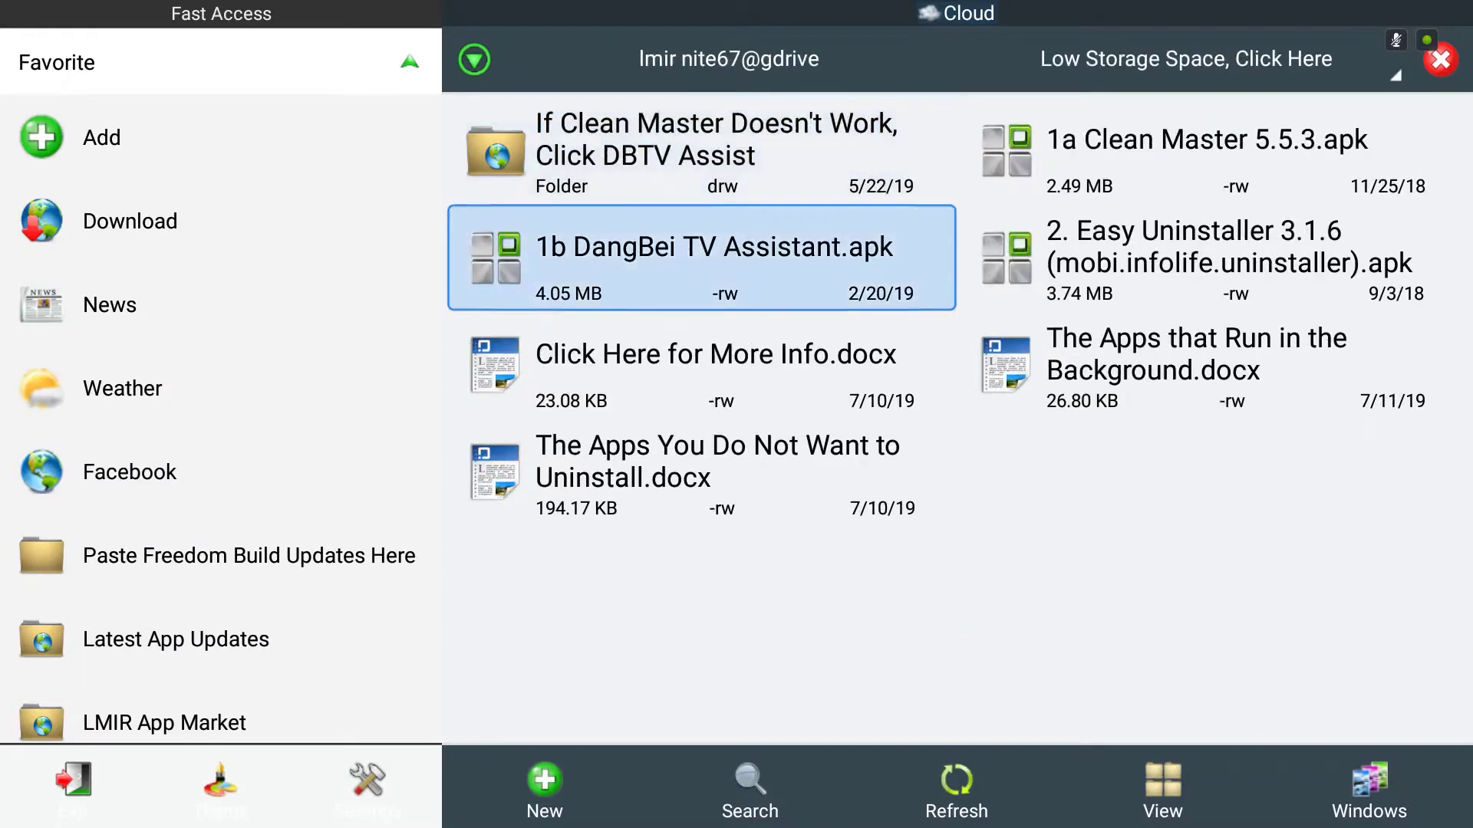
key(Right)
key(Up)
key(Left)
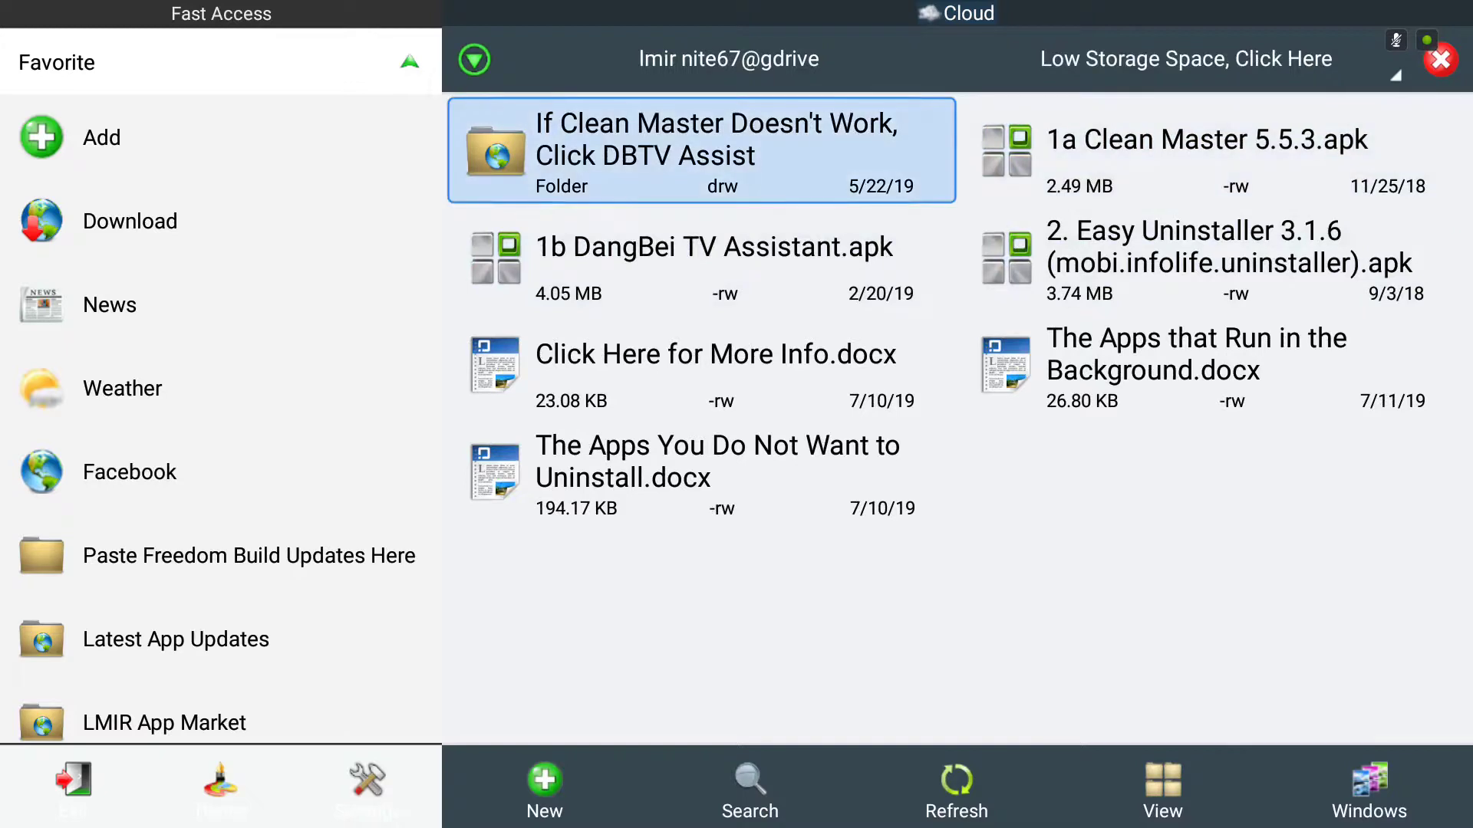
key(Down)
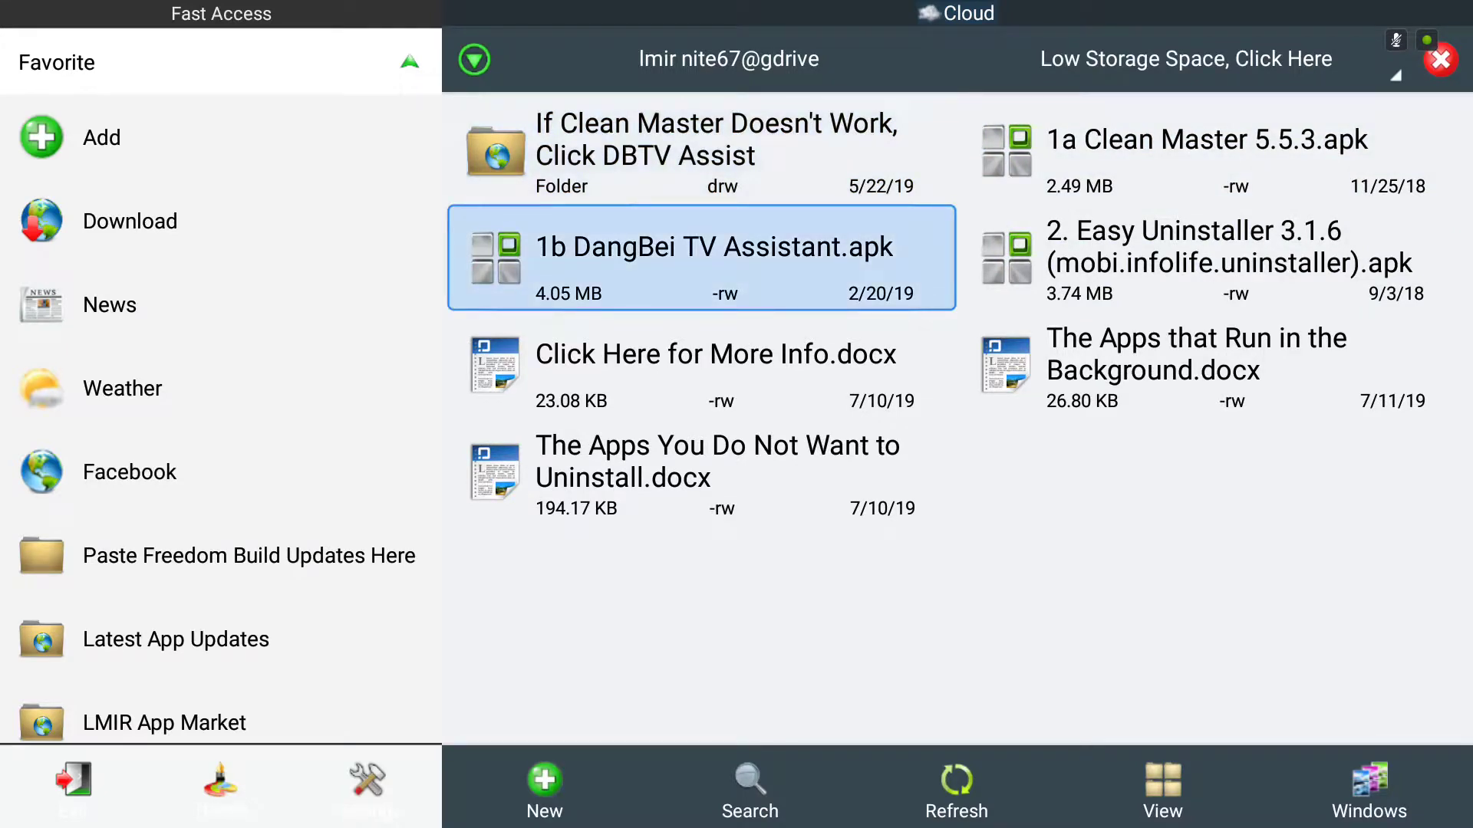
- Go back to the cloud folders and open 'Slow Performance, Click Here' to see TaskManager.apk
key(Escape)
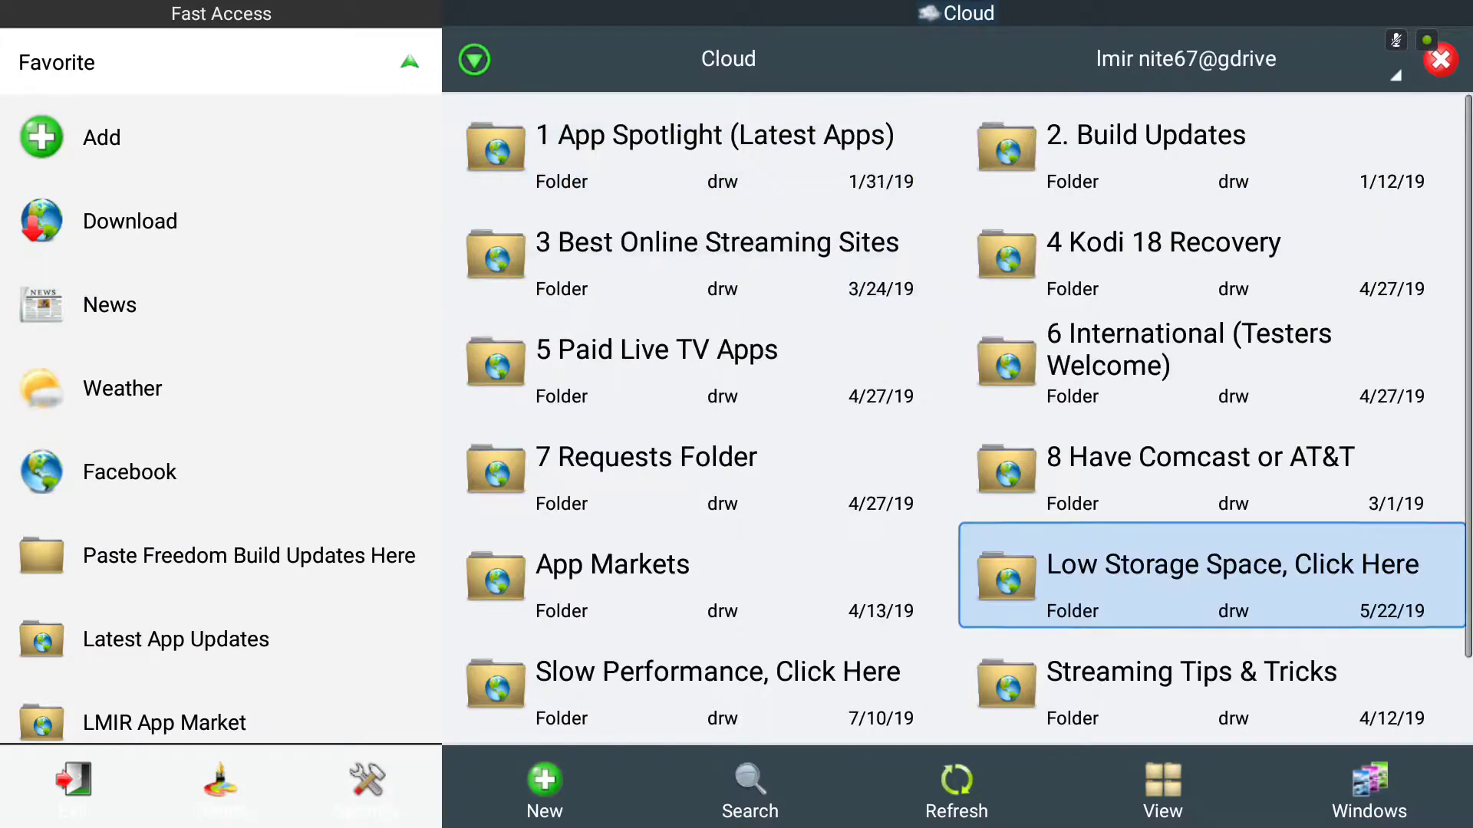
key(Down)
key(Left)
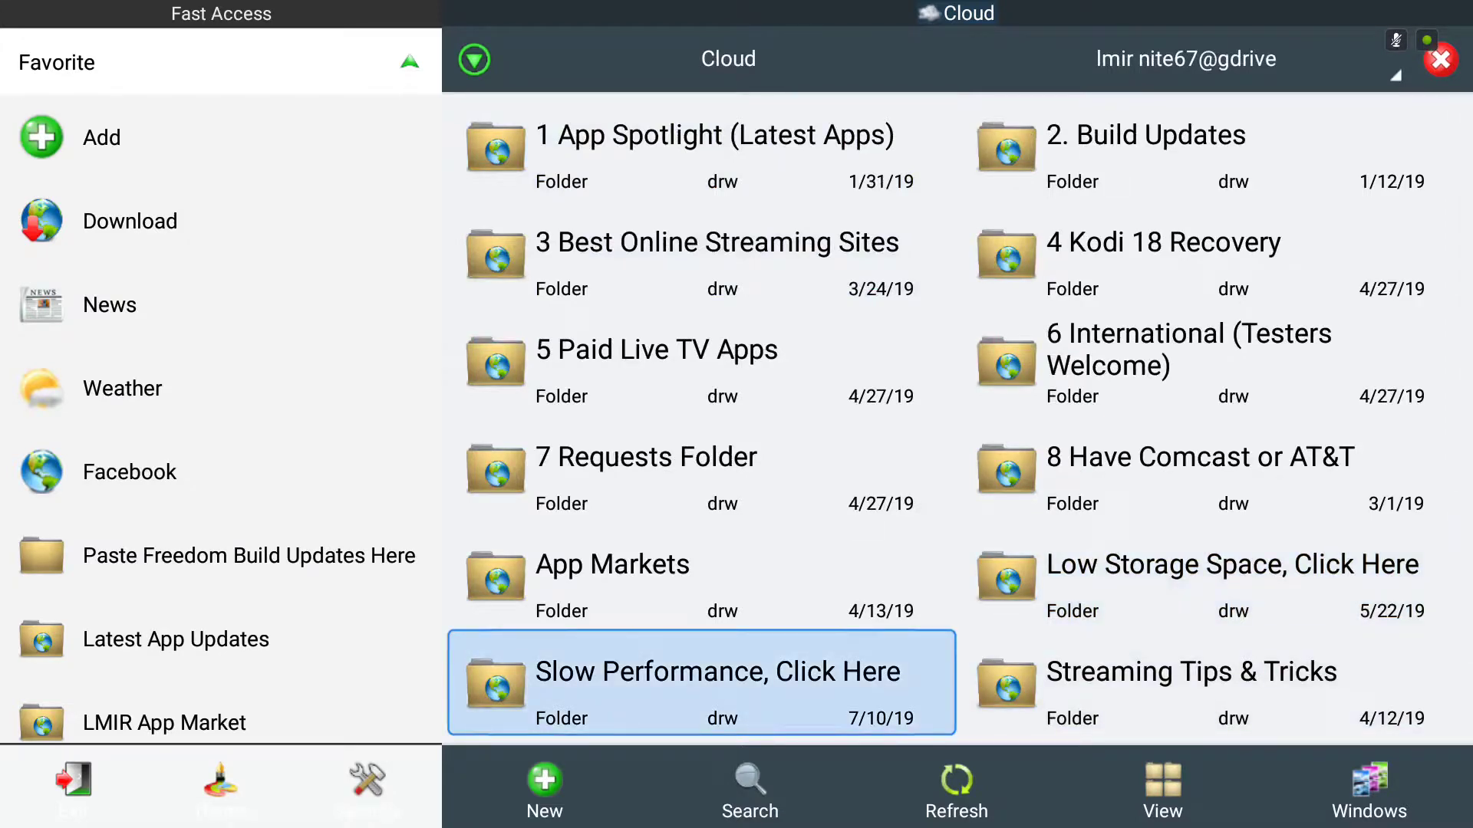
key(Return)
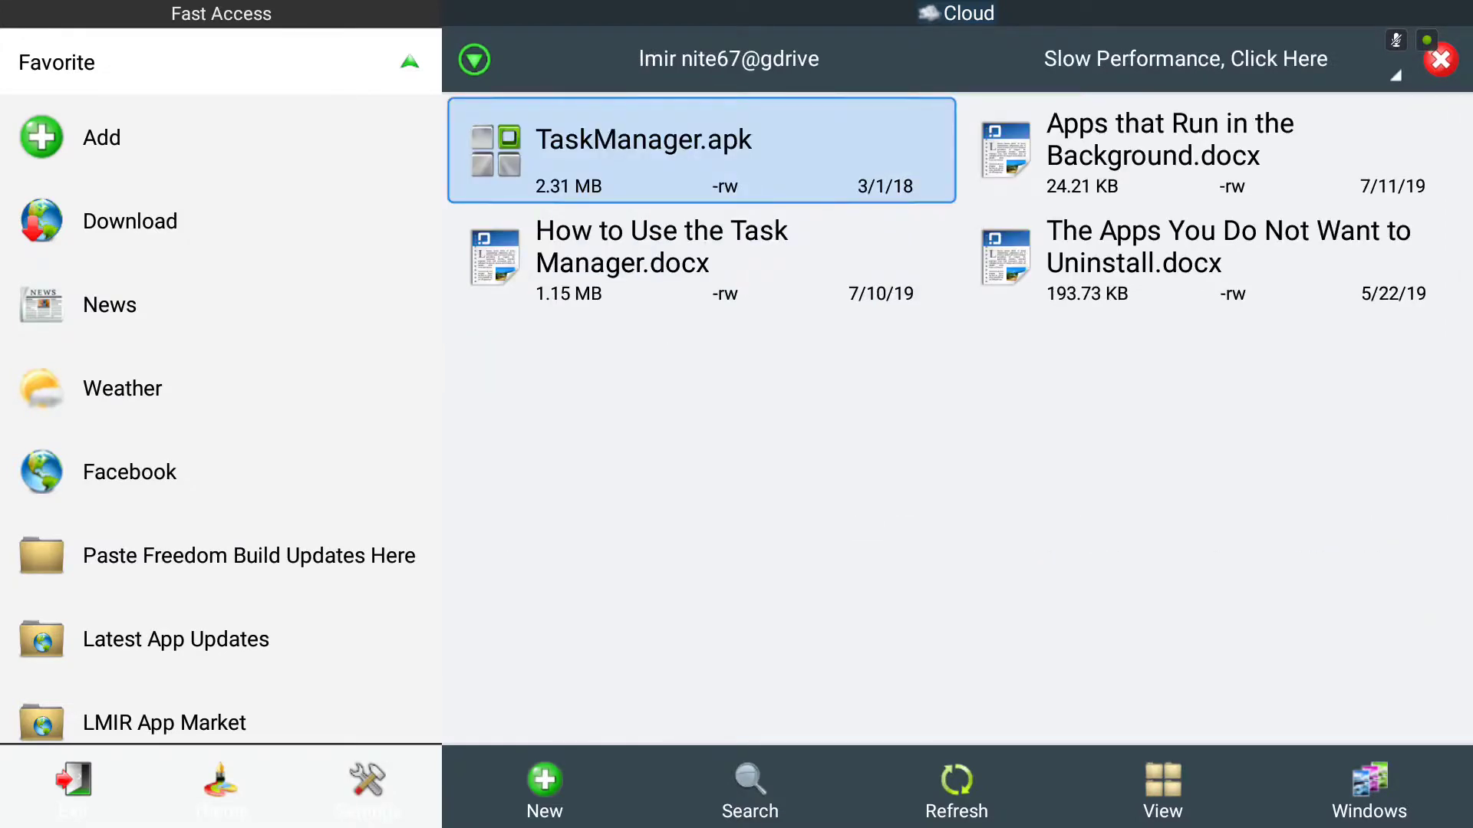
- Exit ES File Explorer and return to Kodi's build home menu
key(Escape)
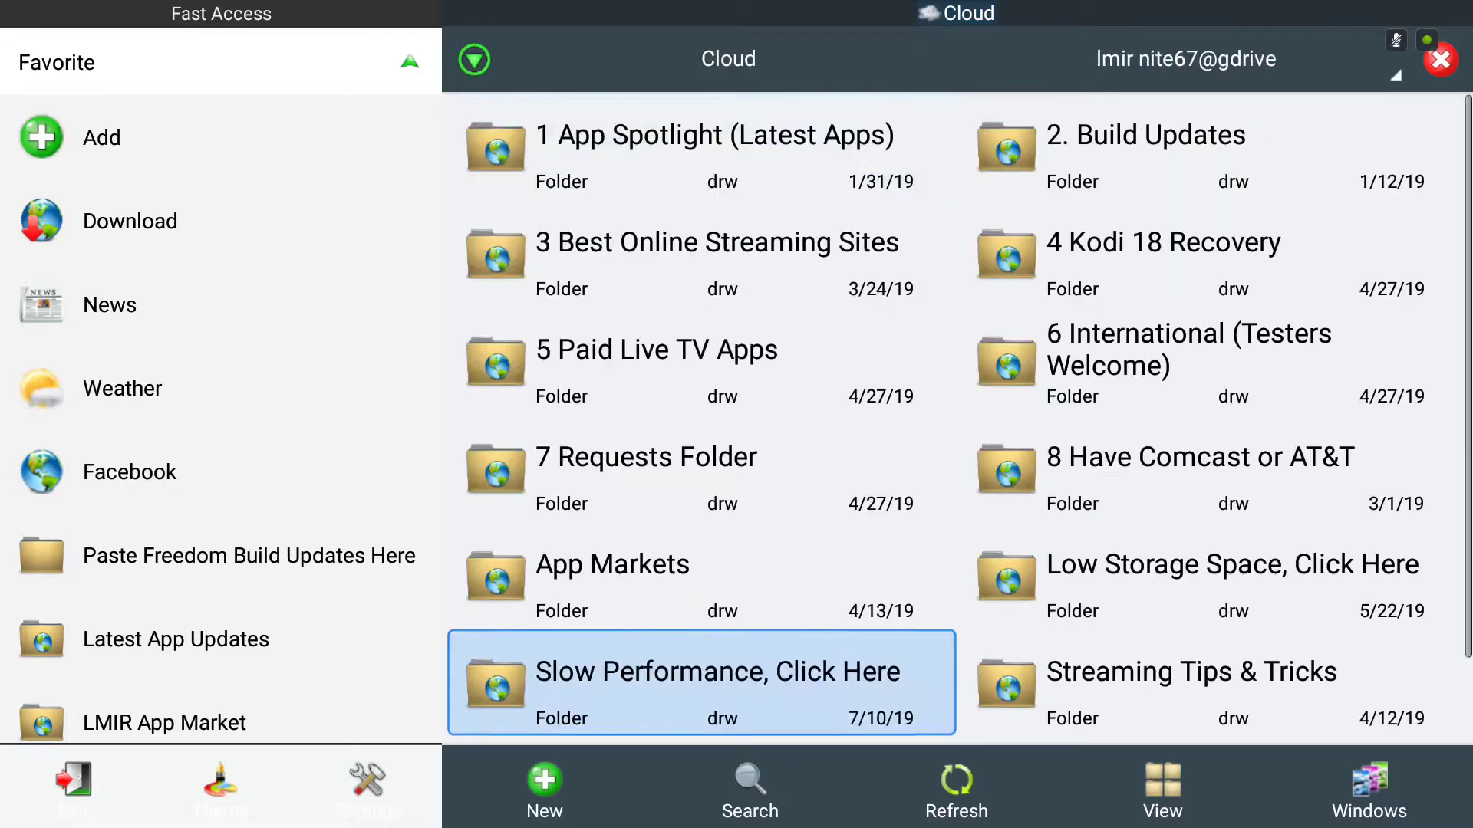
key(Up)
key(Up)
key(Escape)
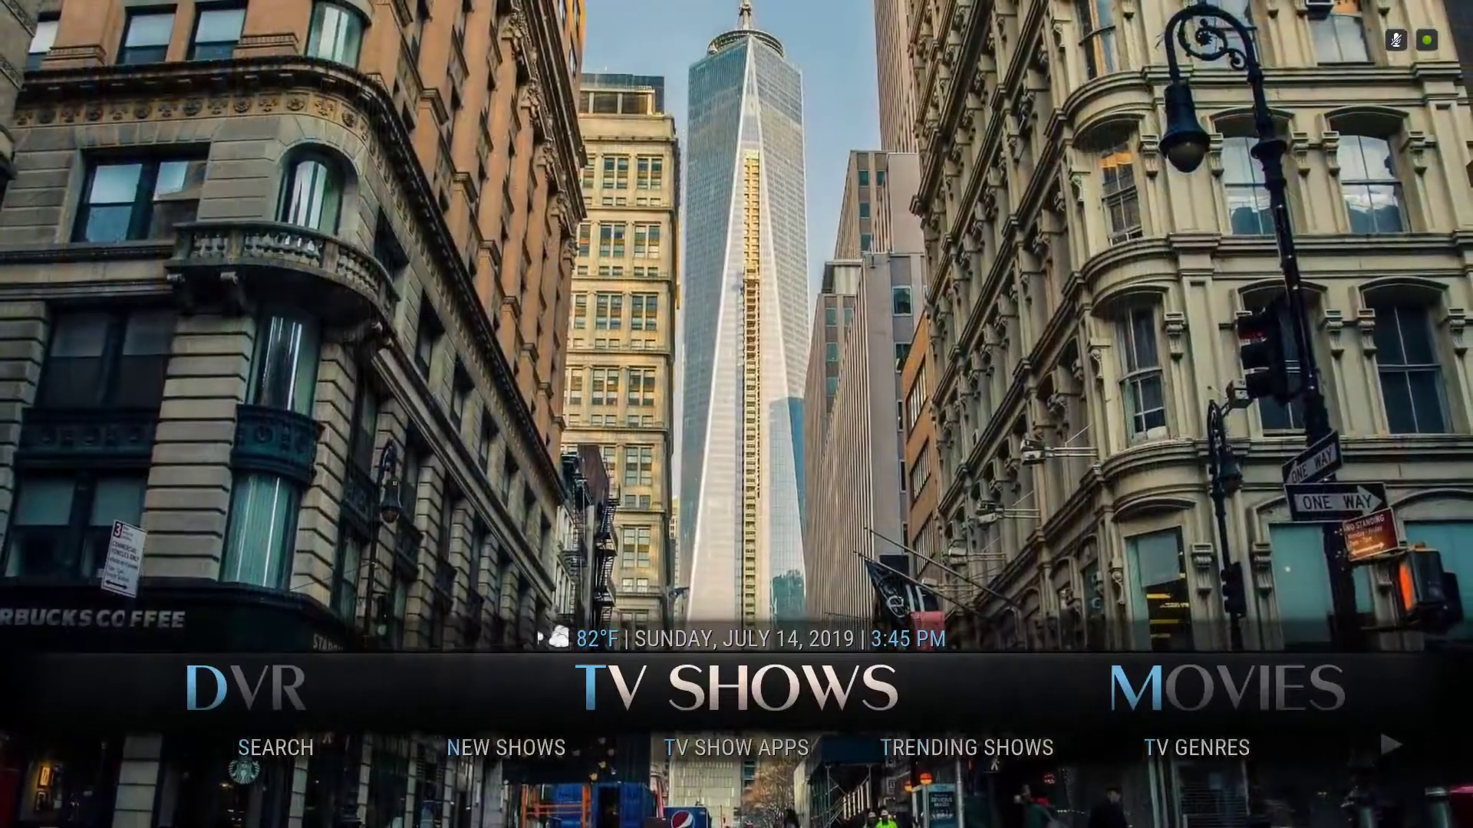
key(Left)
- Move the Kodi home menu to TV Shows, glancing at the DVR section
key(Right)
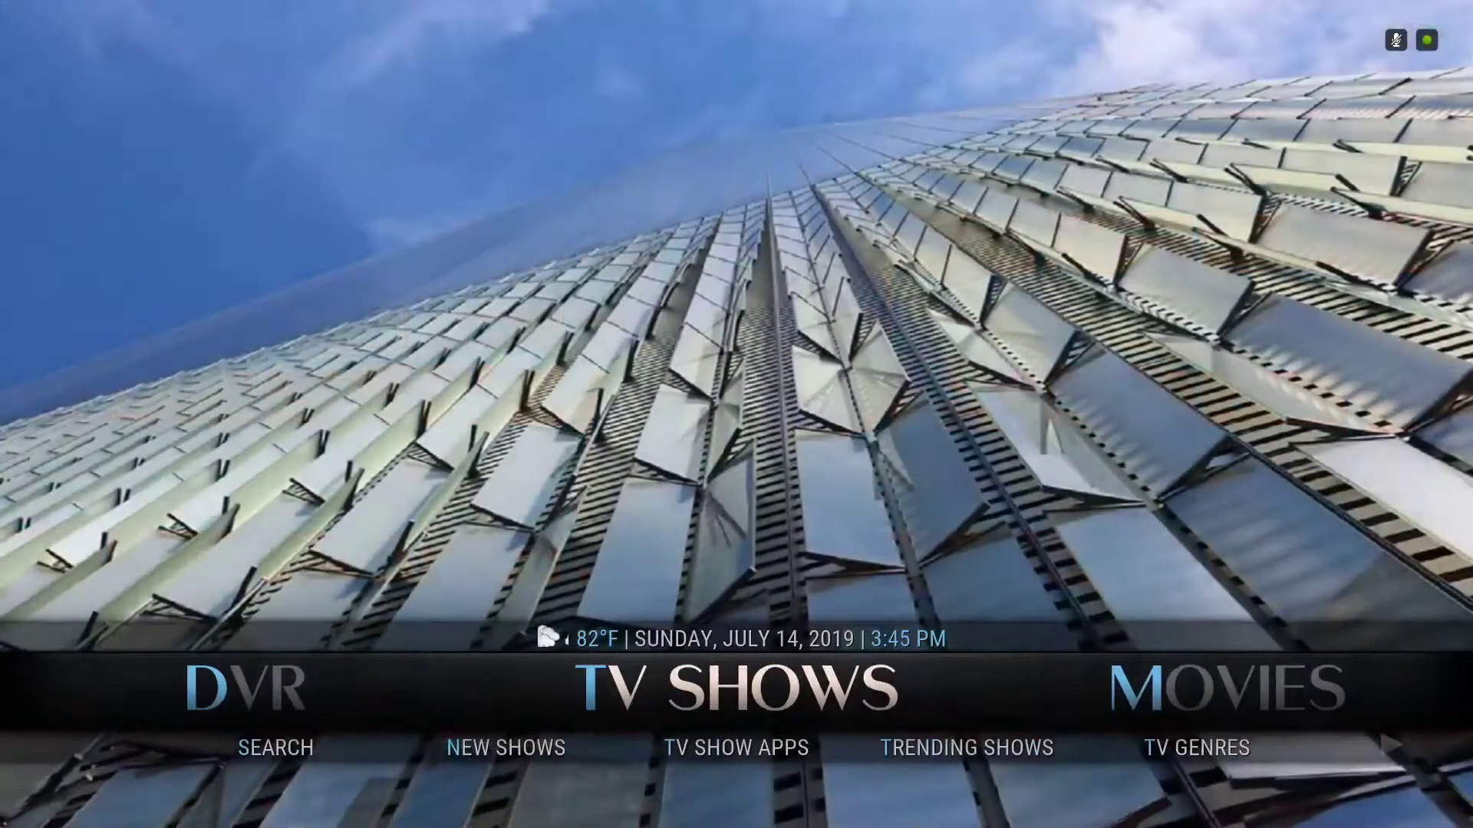